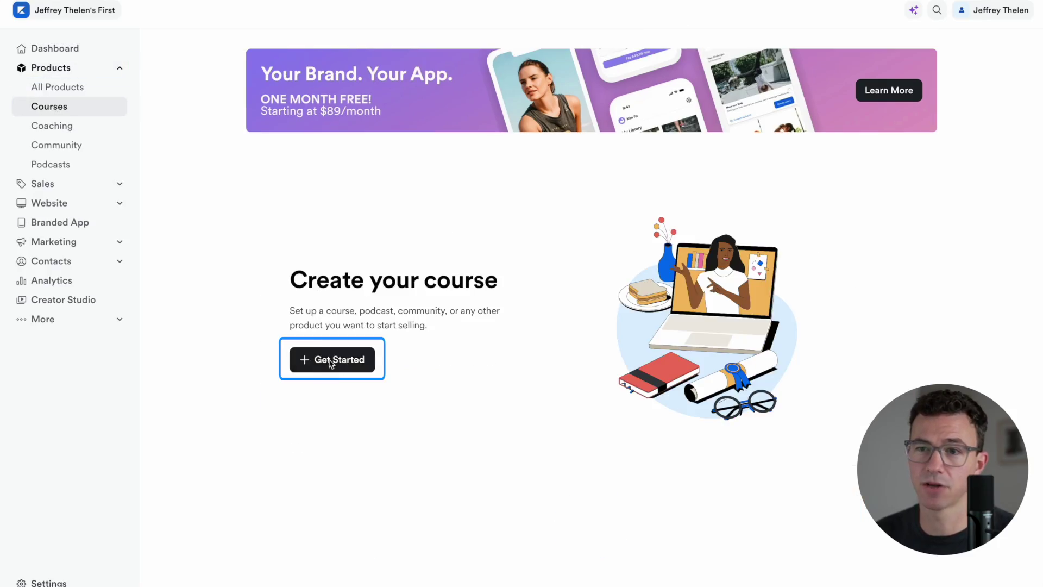
Begin creating the first course from the Courses area
{"action": "left_click", "coordinate": [313, 359]}
Enter the title 'Channel Launch Roadmap' and description 'Plan the successful launch of your YouTube channel in 48 hours.'
{"action": "type", "text": "Channel Launch Roadmap"}
{"action": "left_click", "coordinate": [239, 222]}
{"action": "type", "text": "Plan the successful"}
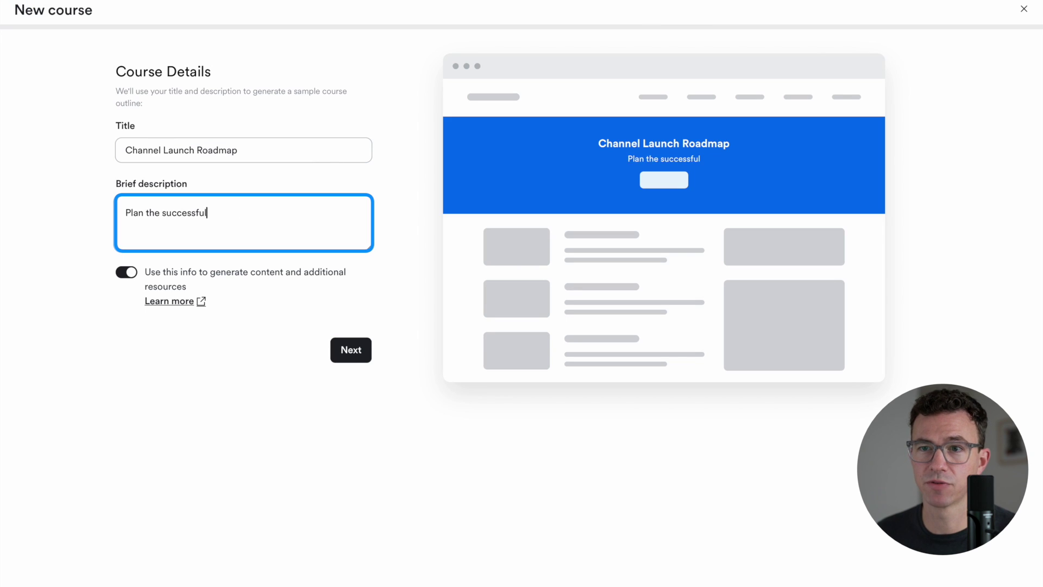
{"action": "type", "text": " launch of your YouTube channel in 48 hours."}
{"action": "left_click", "coordinate": [351, 350]}
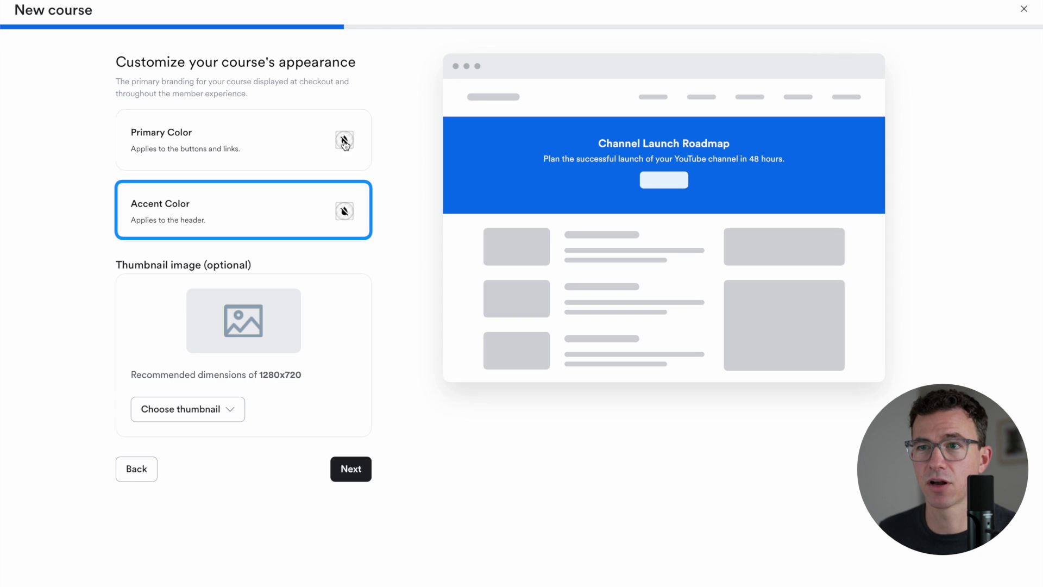
Set the course's primary colour to purple and its accent colour to yellow
{"action": "left_click", "coordinate": [345, 140]}
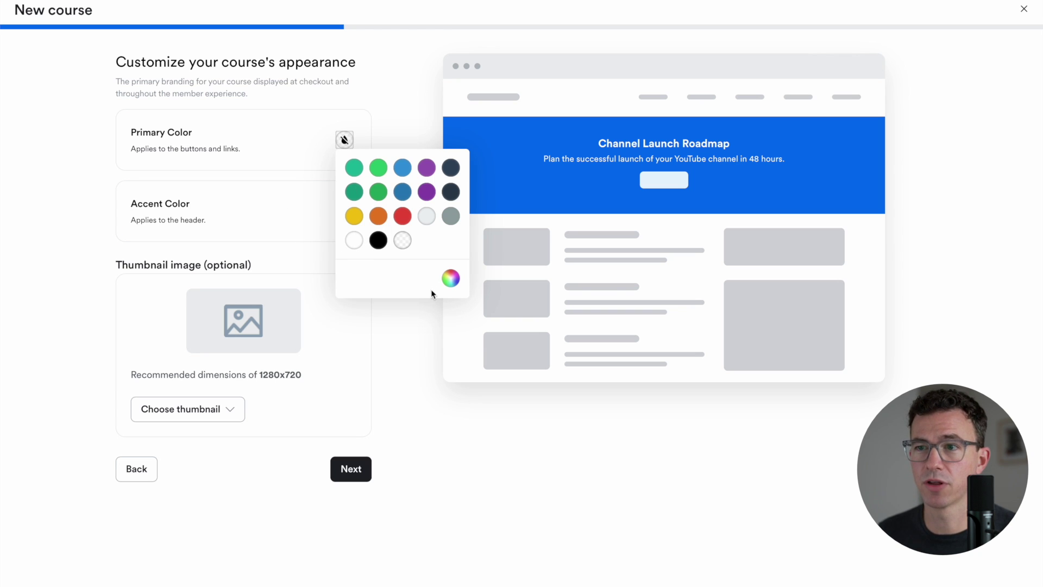
{"action": "left_click", "coordinate": [452, 278]}
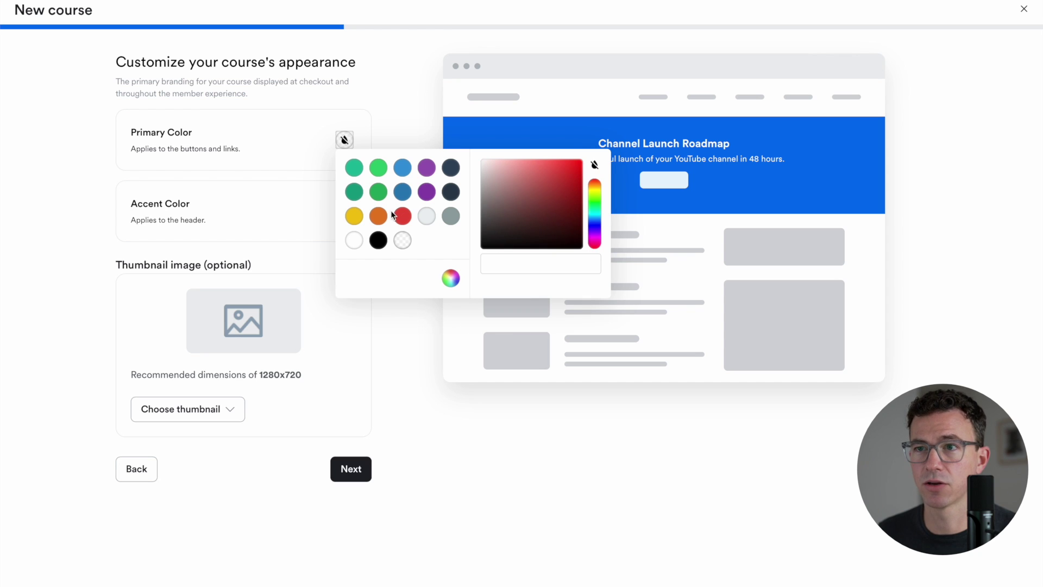
{"action": "left_click", "coordinate": [426, 168]}
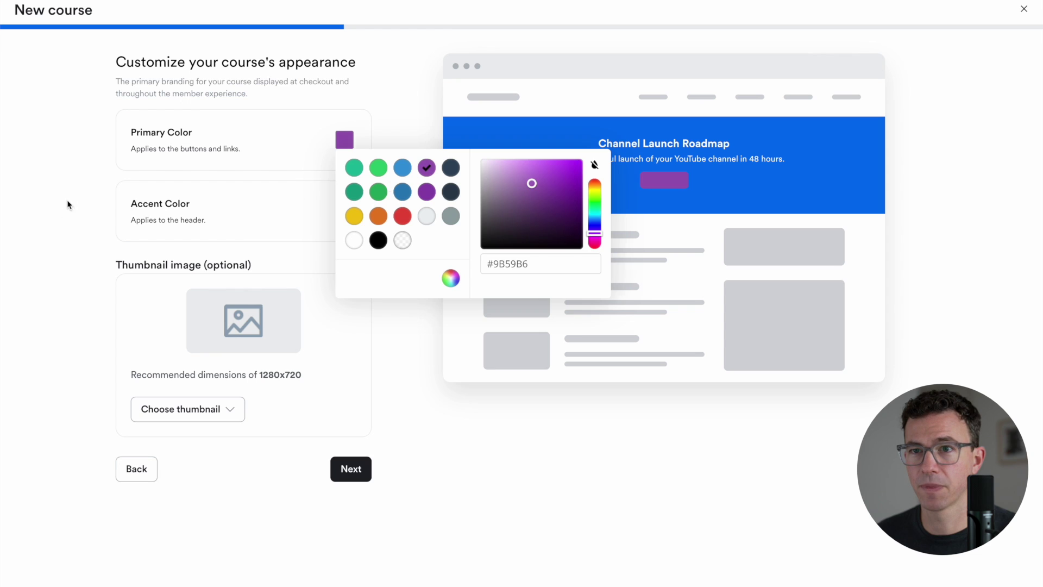
{"action": "left_click", "coordinate": [308, 214]}
{"action": "left_click", "coordinate": [344, 212]}
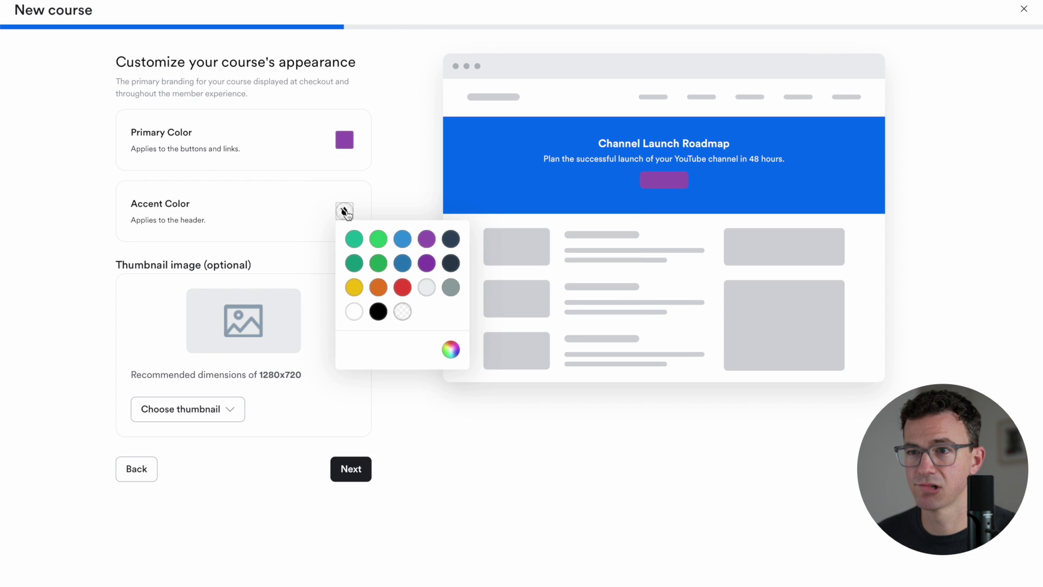
{"action": "left_click", "coordinate": [354, 289]}
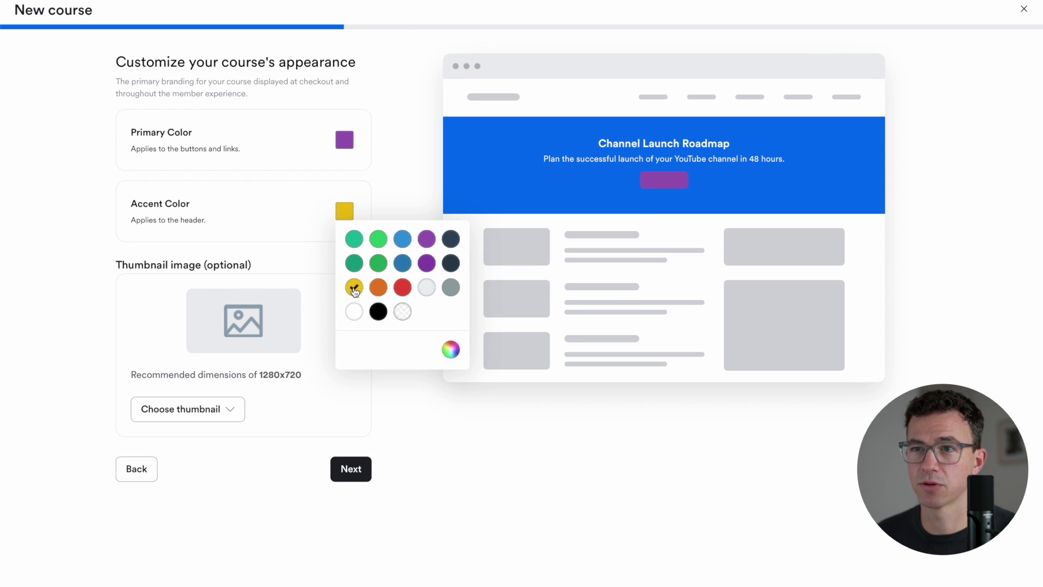
{"action": "left_click", "coordinate": [83, 275]}
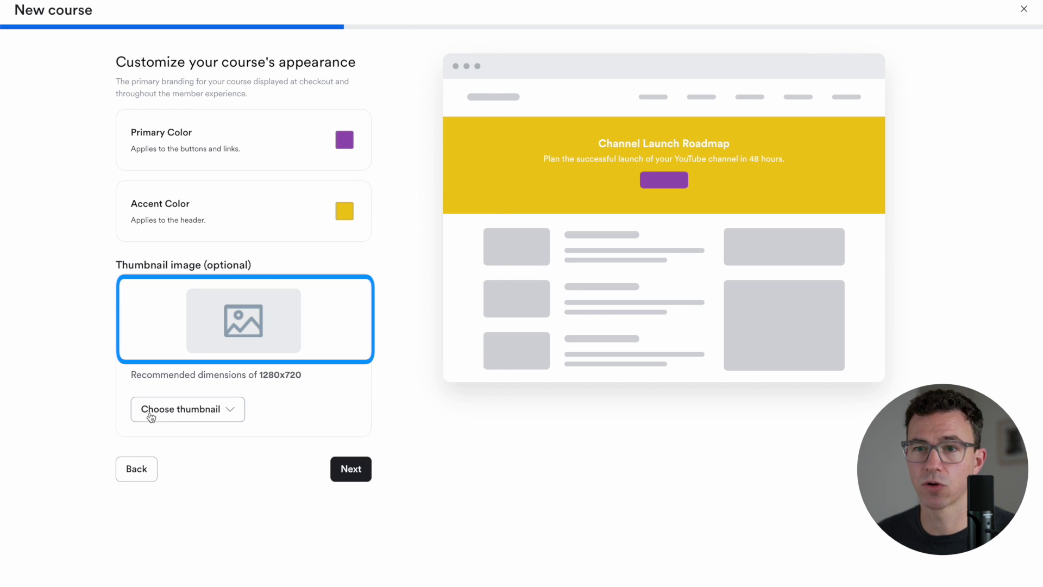
Upload CHANNEL LAUNCH ROADMAP.png from the computer as the course thumbnail
{"action": "left_click", "coordinate": [175, 412]}
{"action": "left_click", "coordinate": [175, 445]}
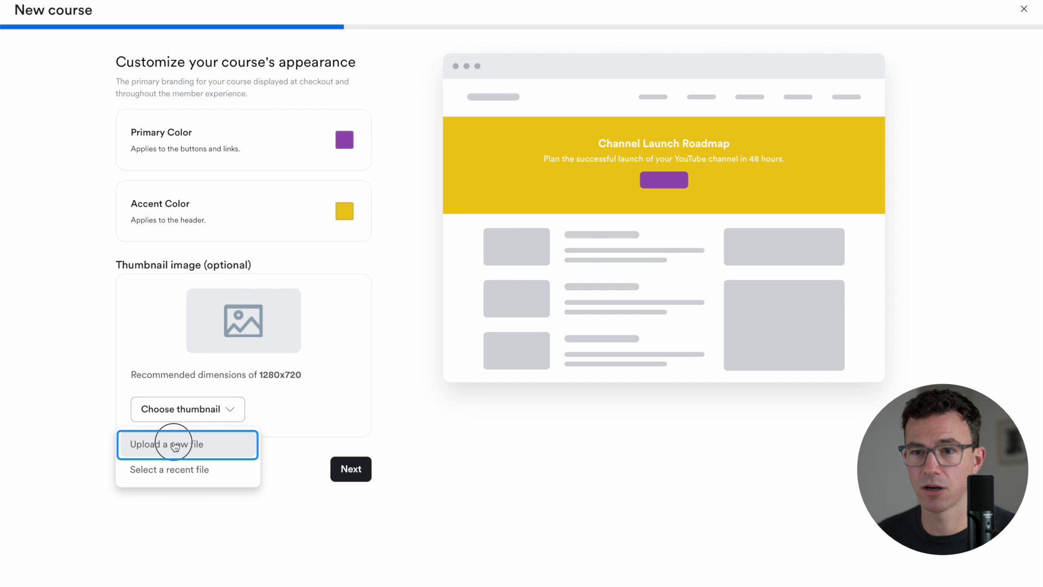
{"action": "left_click", "coordinate": [359, 247]}
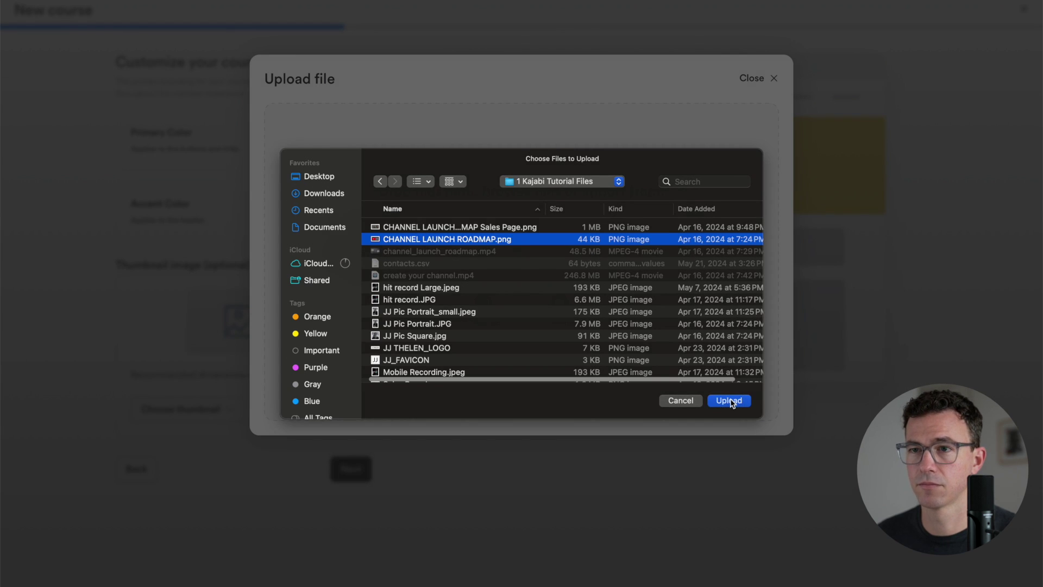
{"action": "left_click", "coordinate": [728, 401]}
{"action": "left_click", "coordinate": [301, 416]}
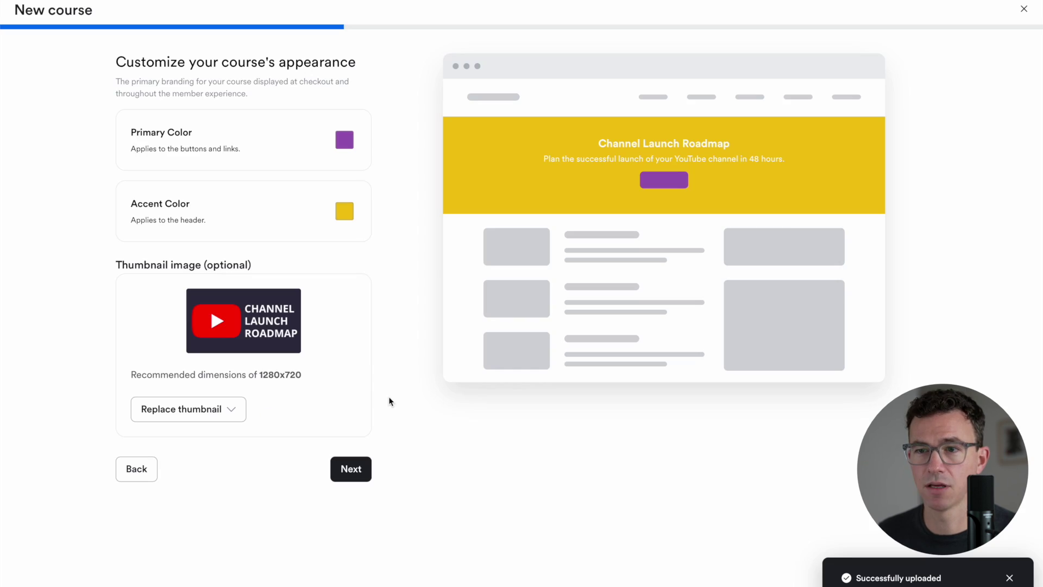
{"action": "left_click", "coordinate": [352, 469]}
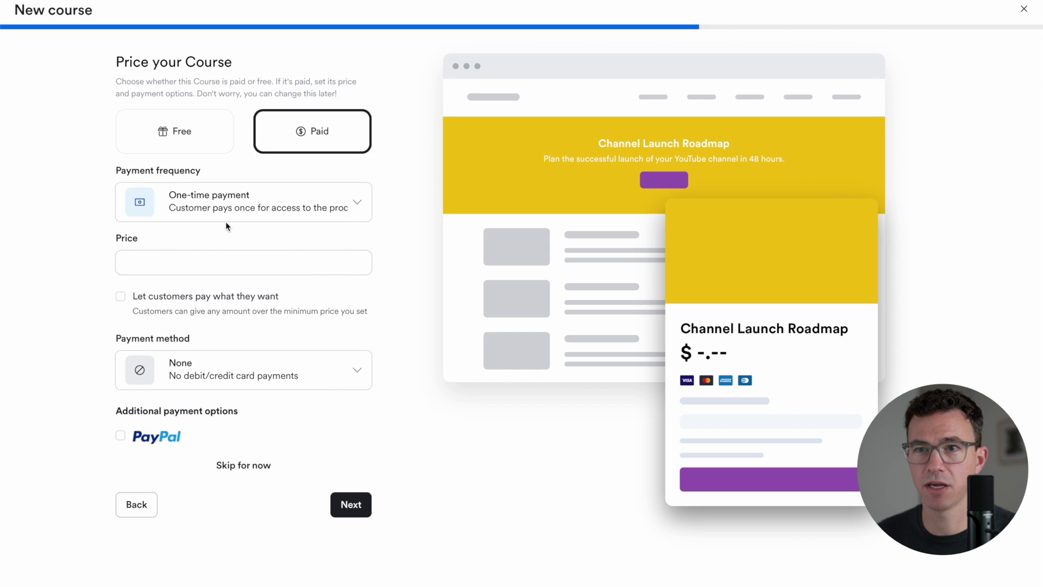
Price the course at a one-time $47 payment with PayPal enabled, then create it
{"action": "left_click", "coordinate": [240, 207]}
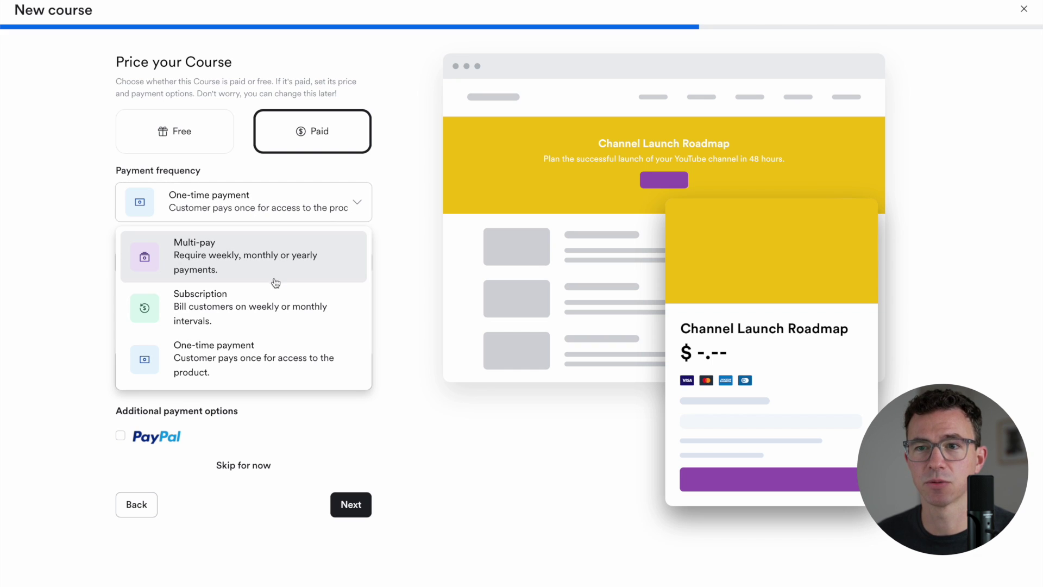
{"action": "left_click", "coordinate": [259, 344]}
{"action": "left_click", "coordinate": [278, 262]}
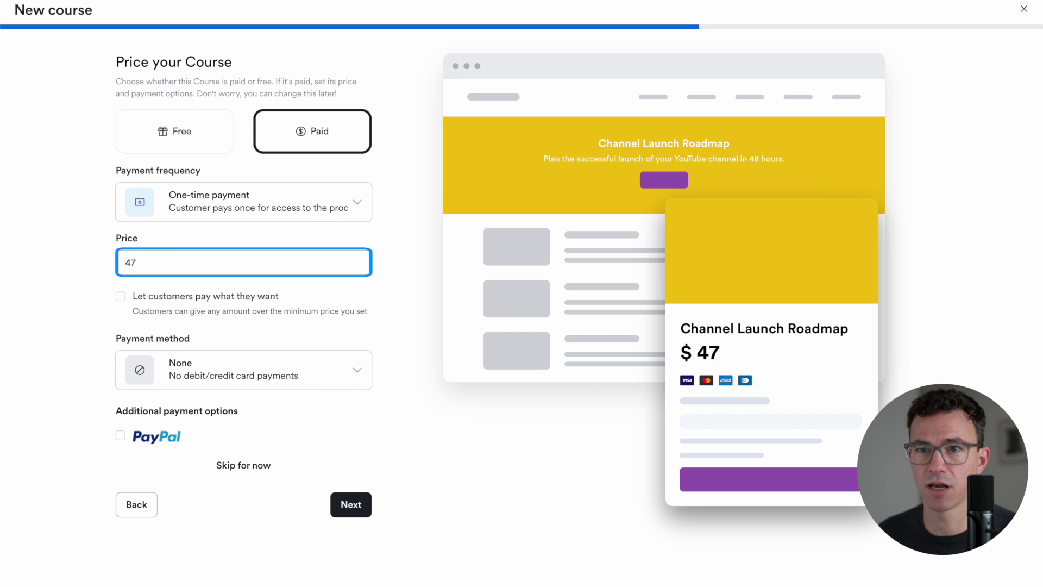
{"action": "left_click", "coordinate": [57, 291]}
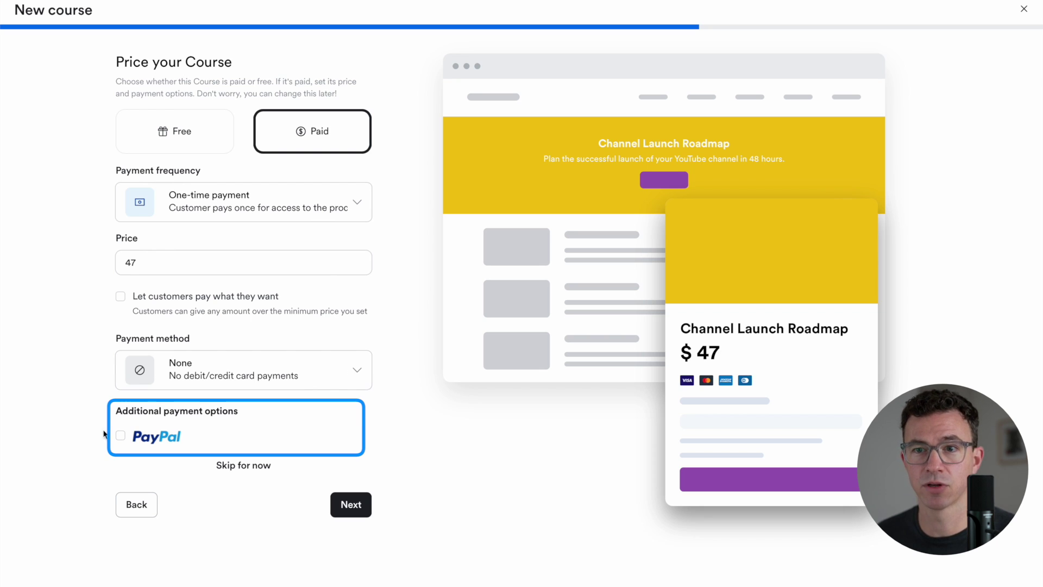
{"action": "left_click", "coordinate": [349, 501]}
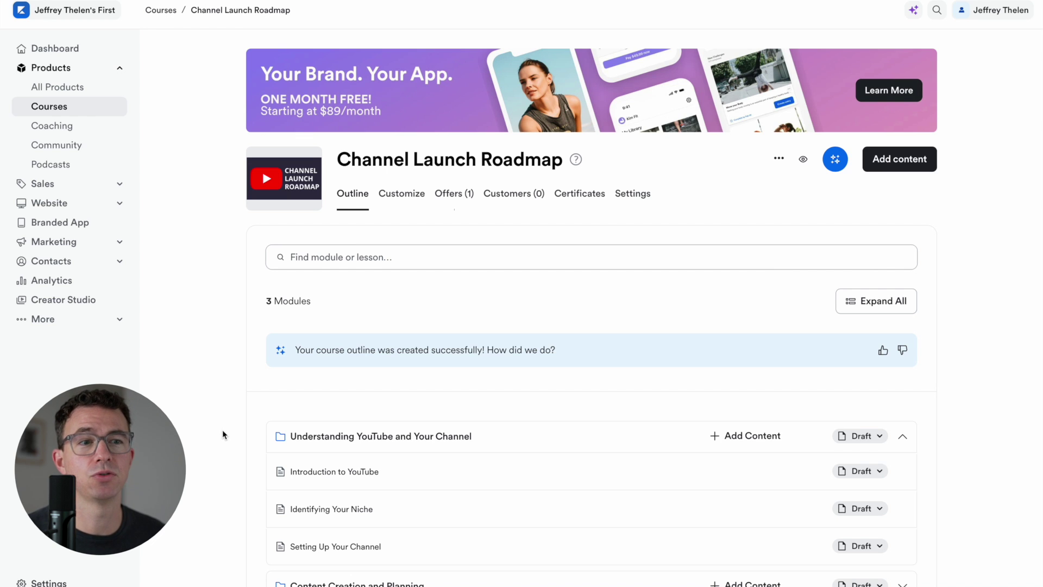
Review the three-module outline, expanding Content Creation and Planning and rating the generated outline
{"action": "scroll", "coordinate": [223, 430], "scroll_direction": "down", "scroll_amount": 5}
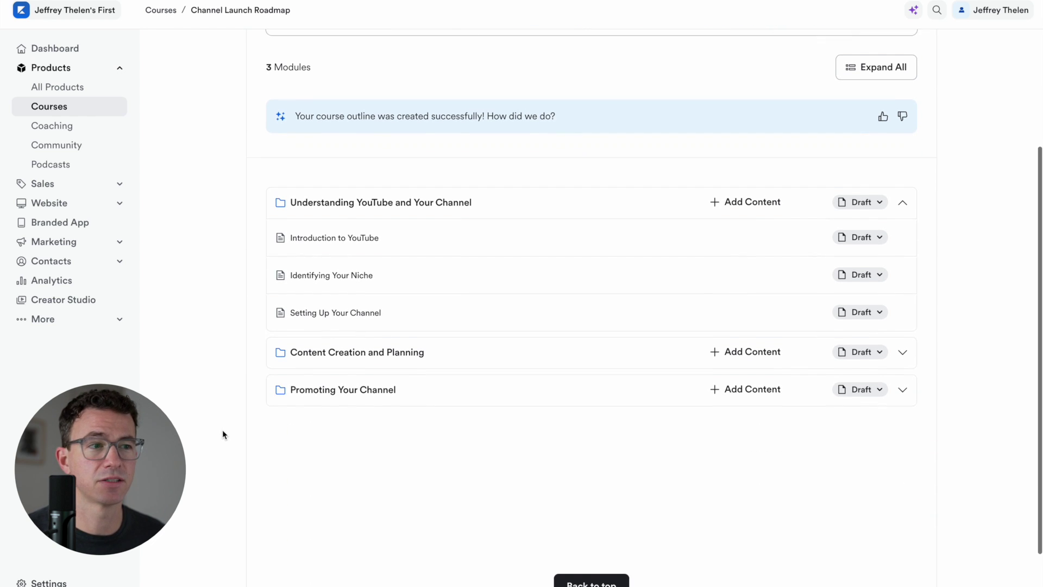
{"action": "left_click", "coordinate": [903, 347]}
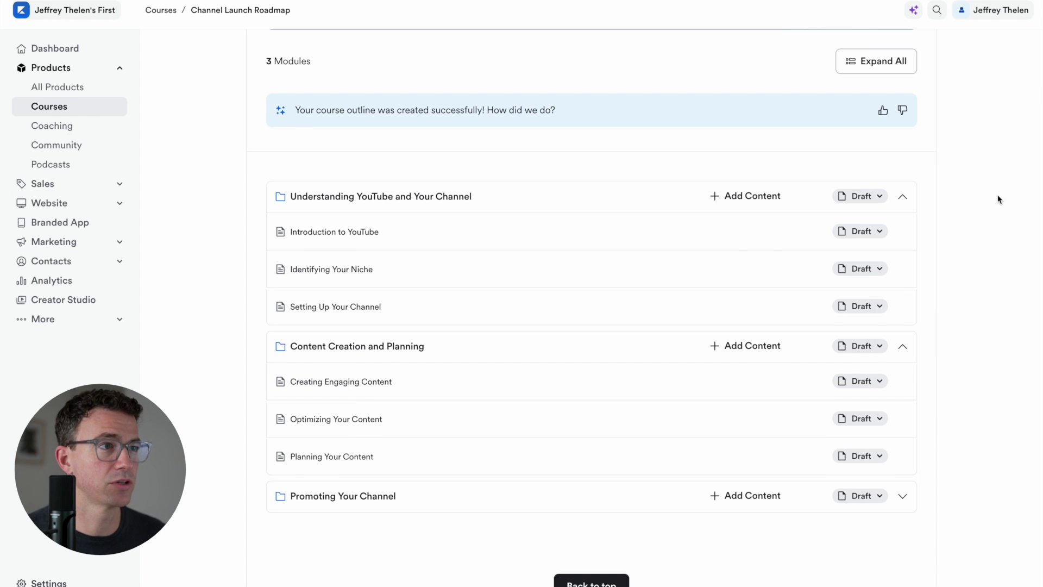
{"action": "scroll", "coordinate": [951, 245], "scroll_direction": "up", "scroll_amount": 5}
{"action": "left_click", "coordinate": [903, 350]}
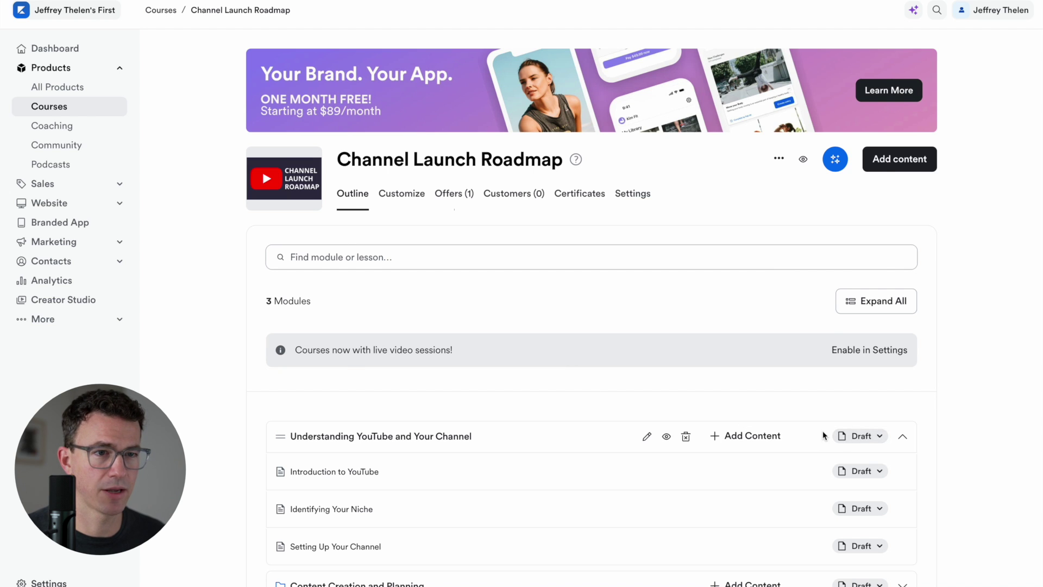
{"action": "scroll", "coordinate": [804, 433], "scroll_direction": "down", "scroll_amount": 2}
{"action": "scroll", "coordinate": [784, 433], "scroll_direction": "down", "scroll_amount": 1}
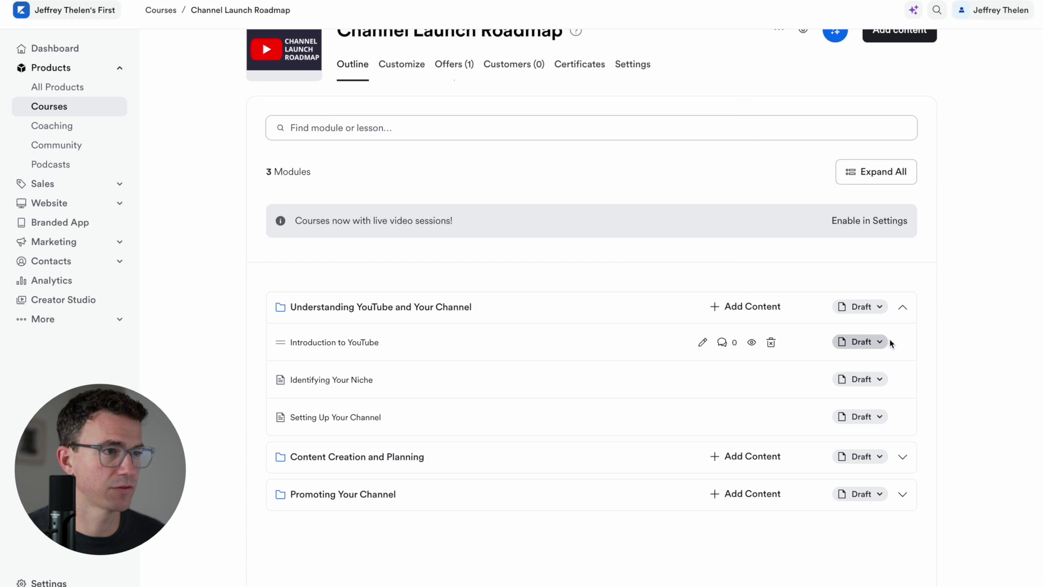
Delete the Introduction to YouTube lesson and the Content Creation and Planning module, confirming each
{"action": "left_click", "coordinate": [770, 345]}
{"action": "left_click", "coordinate": [638, 170]}
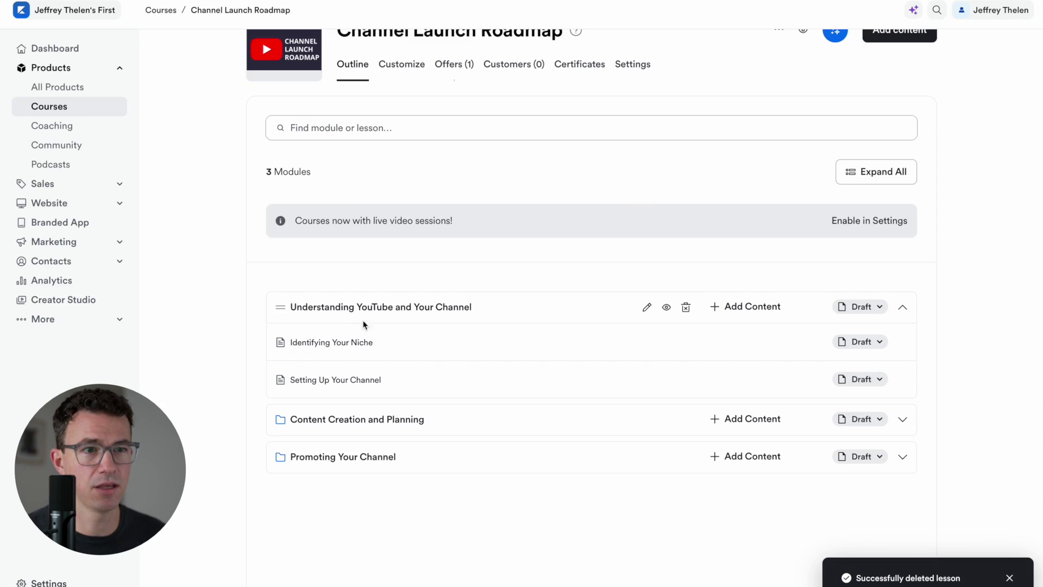
{"action": "scroll", "coordinate": [356, 310], "scroll_direction": "down", "scroll_amount": 1}
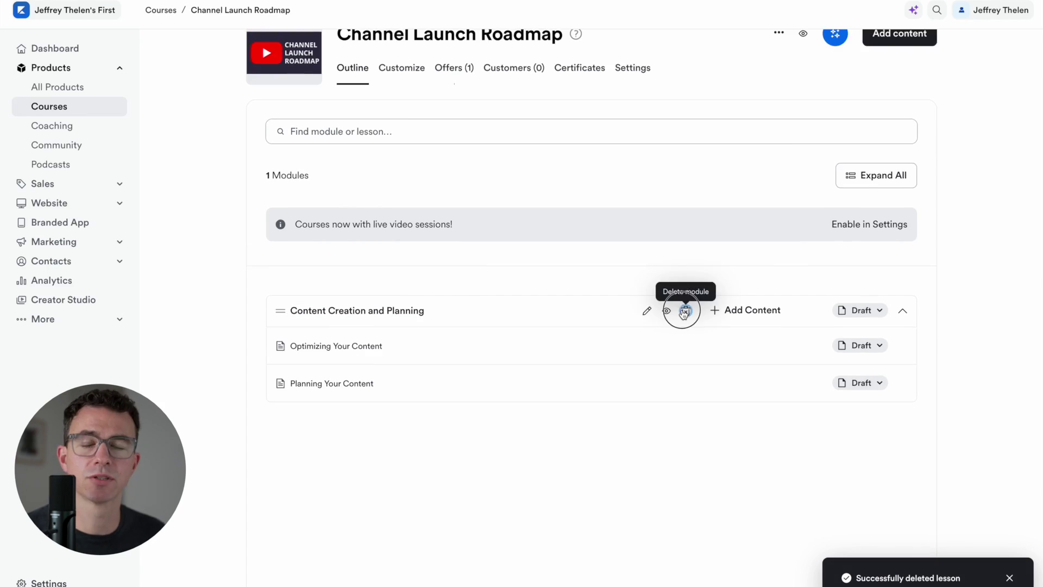
{"action": "left_click", "coordinate": [685, 312]}
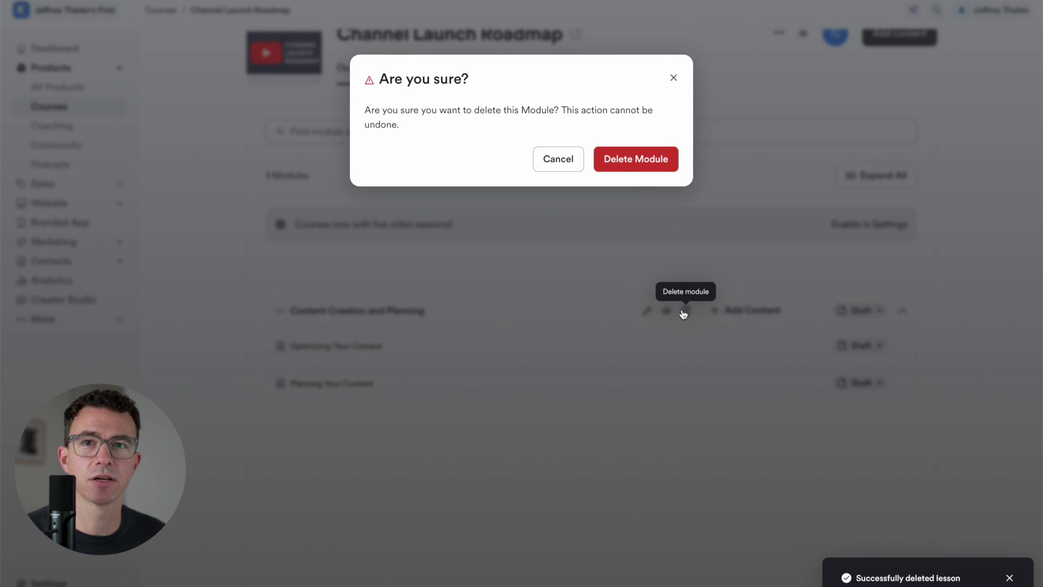
{"action": "left_click", "coordinate": [625, 161]}
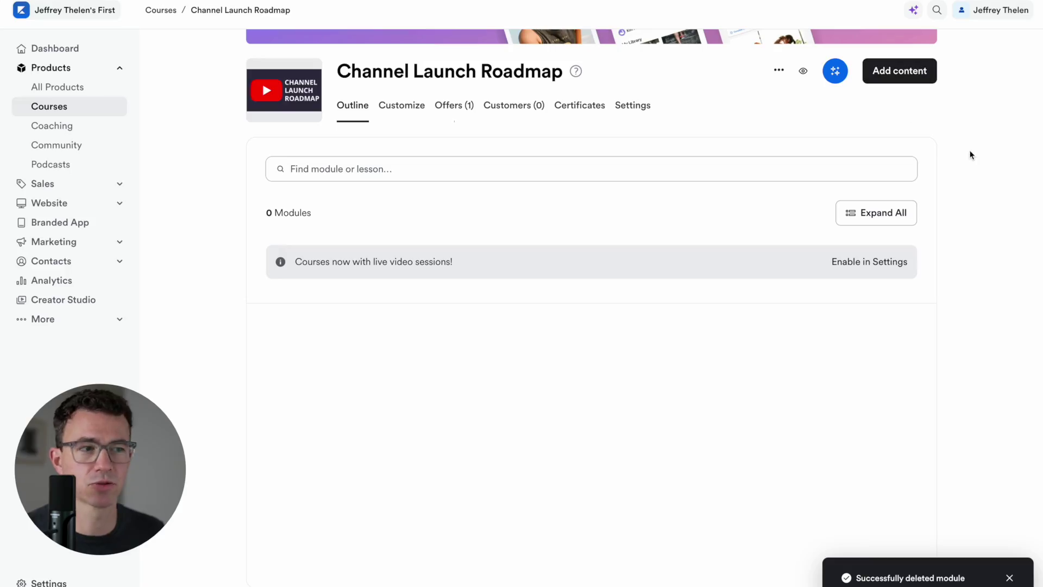
Create a new course module named 'Welcome'
{"action": "left_click", "coordinate": [898, 76]}
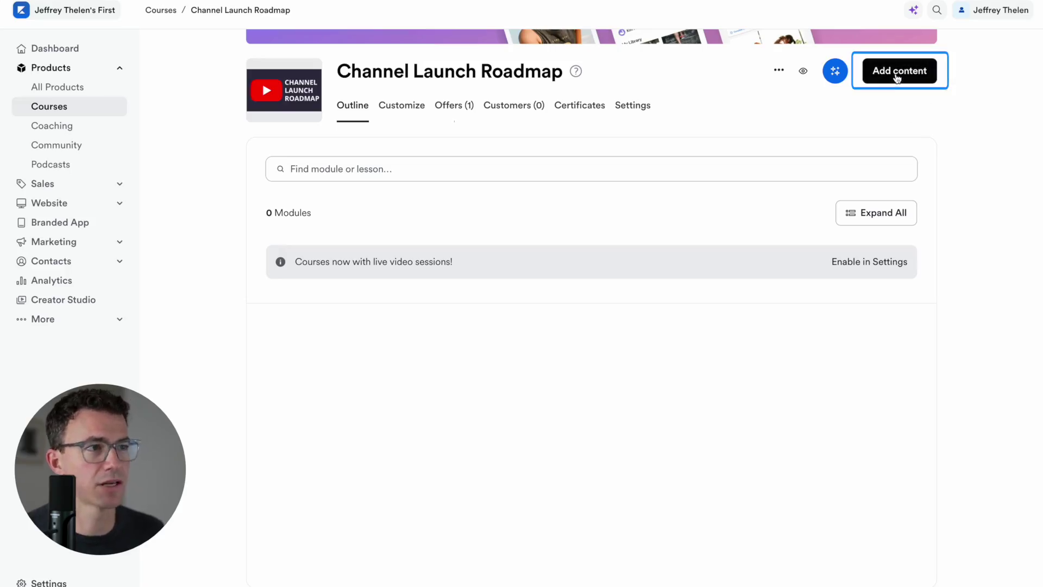
{"action": "left_click", "coordinate": [897, 77]}
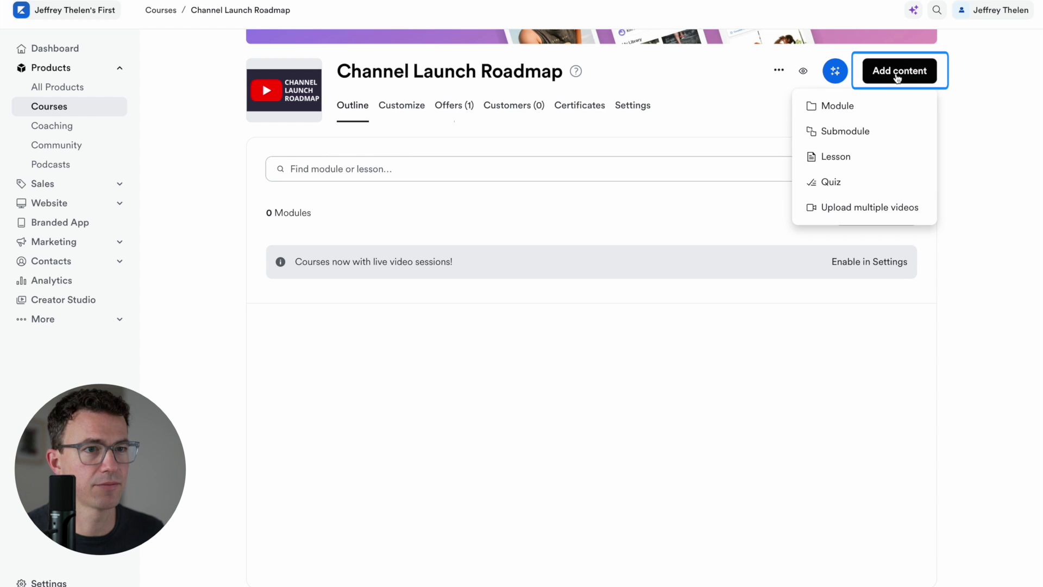
{"action": "left_click", "coordinate": [850, 113]}
{"action": "type", "text": "Welcome"}
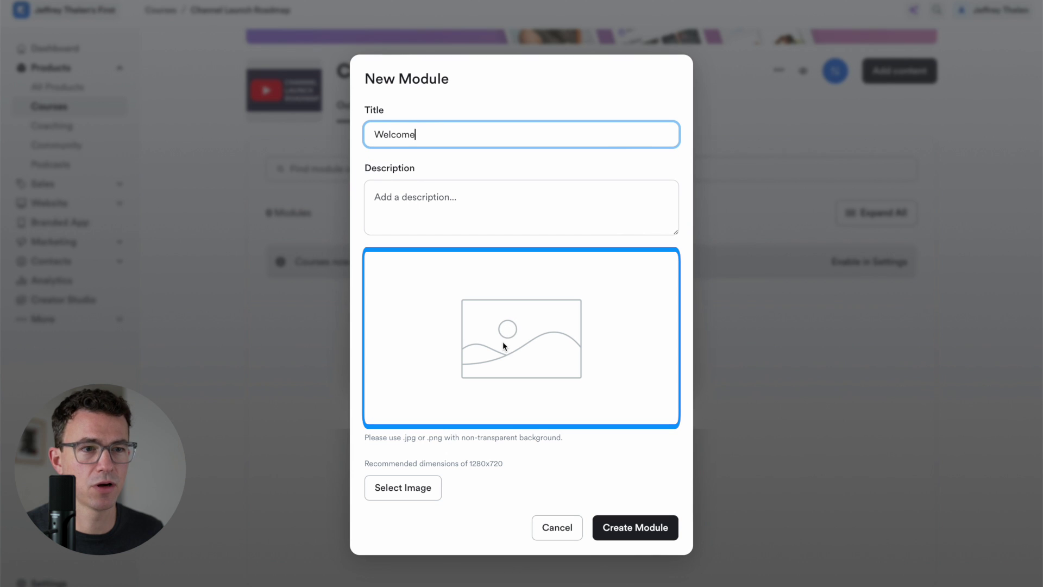
{"action": "left_click", "coordinate": [636, 537]}
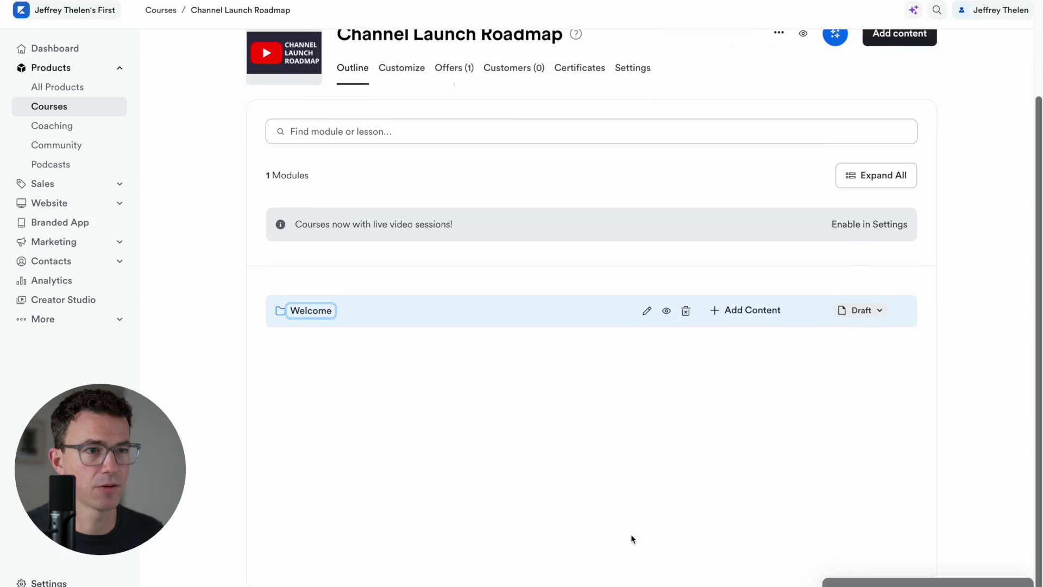
Add a lesson titled 'Welcome' inside the Welcome module
{"action": "left_click", "coordinate": [744, 311]}
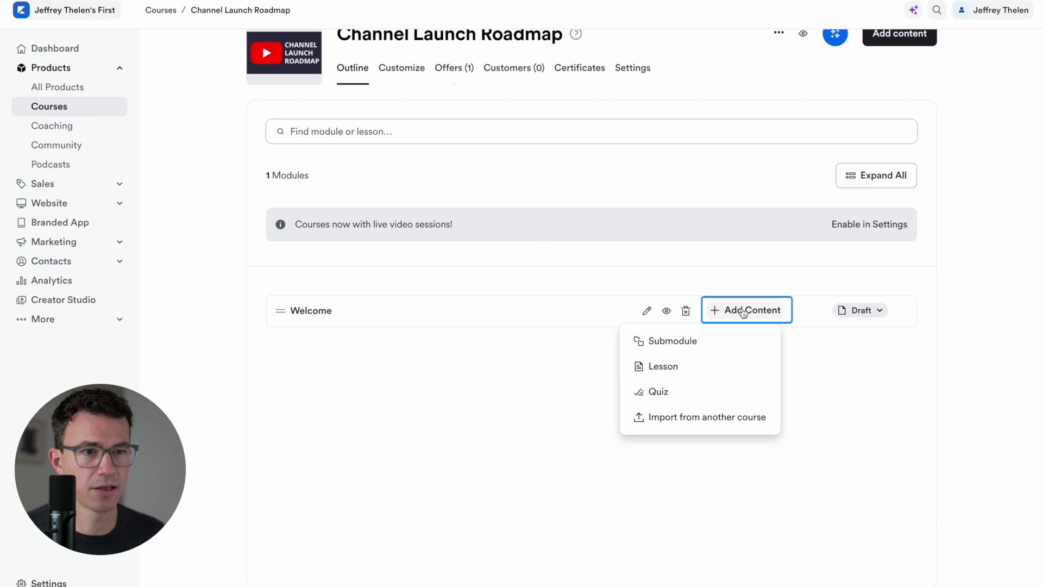
{"action": "left_click", "coordinate": [659, 366]}
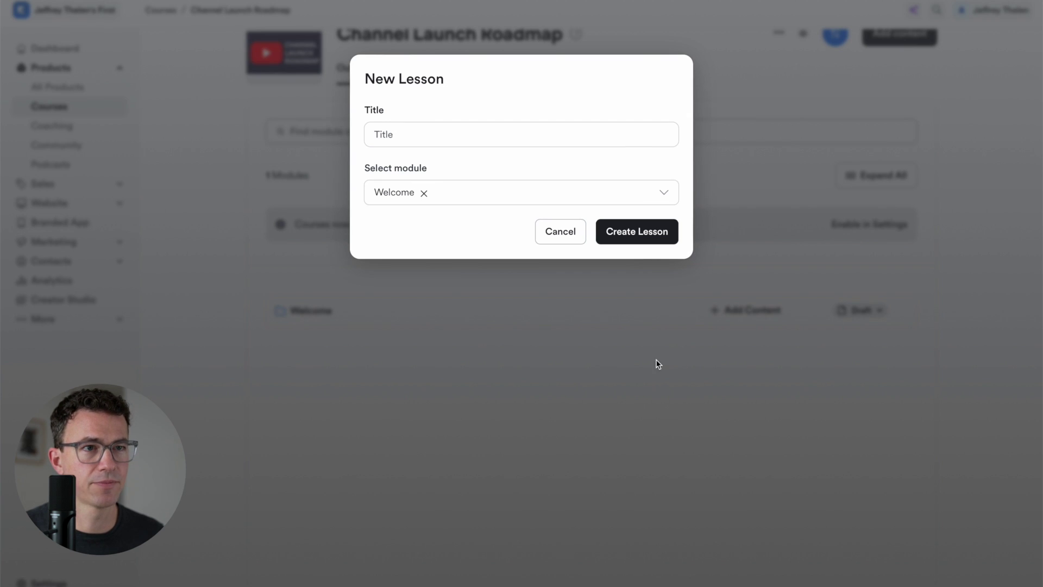
{"action": "type", "text": "Welcome"}
{"action": "left_click", "coordinate": [623, 231]}
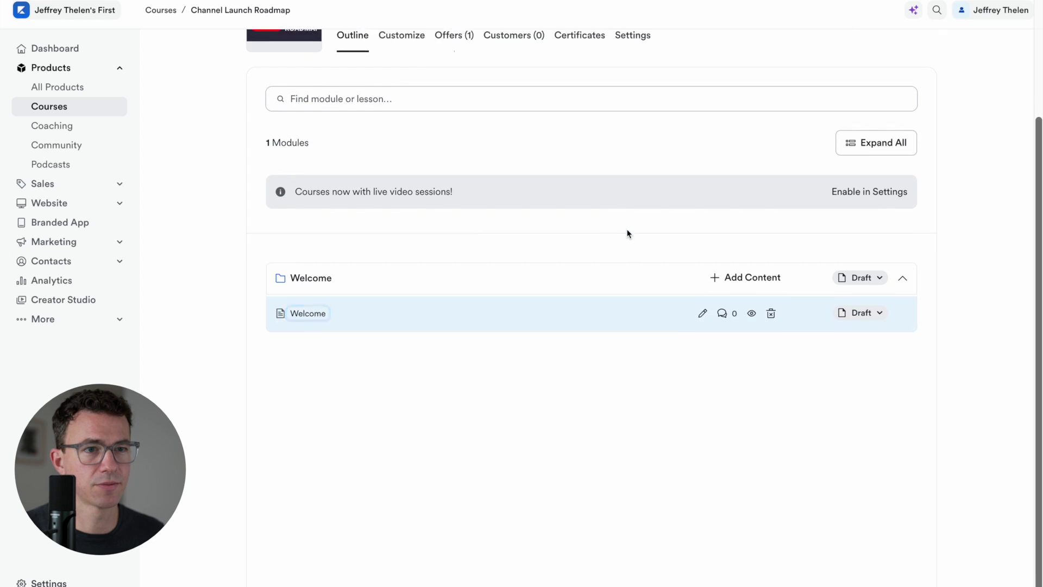
Paste the intro paragraph into the Welcome lesson's body text
{"action": "left_click", "coordinate": [702, 313]}
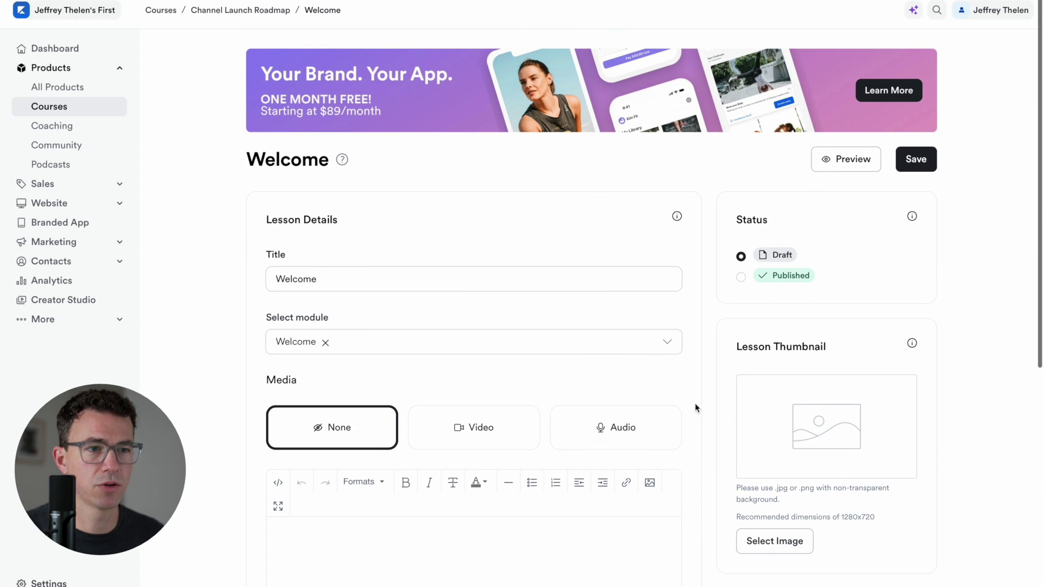
{"action": "scroll", "coordinate": [732, 406], "scroll_direction": "down", "scroll_amount": 3}
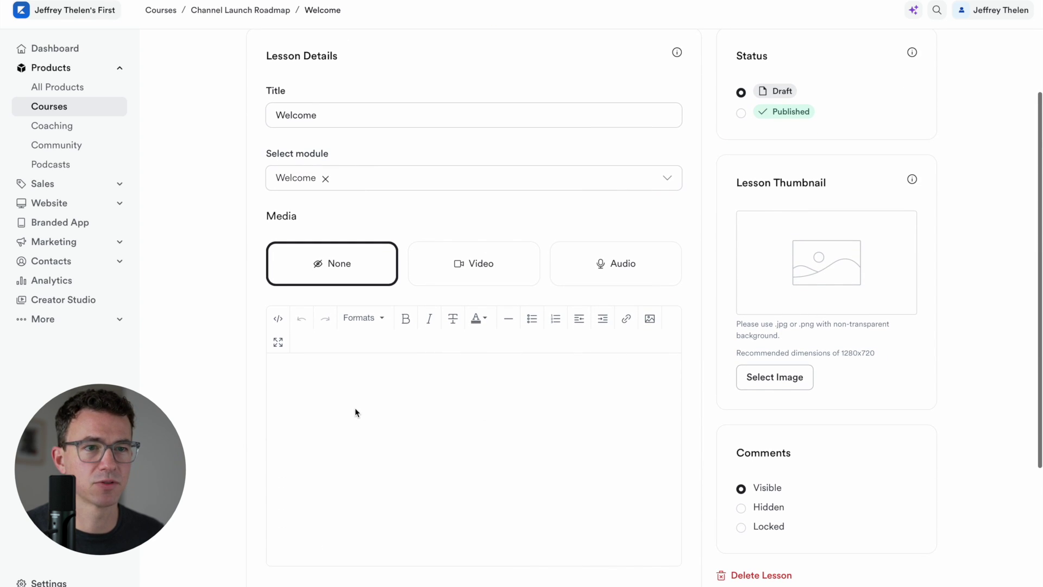
{"action": "left_click", "coordinate": [355, 412]}
{"action": "key", "text": "ctrl+v"}
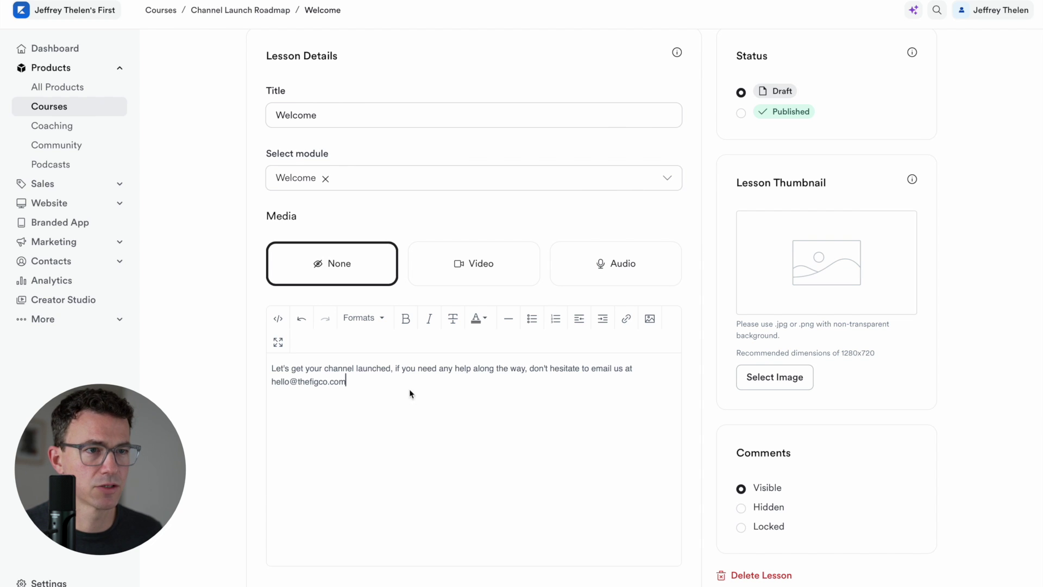
Attach welcome video.mp4 from this computer as the lesson's video
{"action": "left_click", "coordinate": [488, 275]}
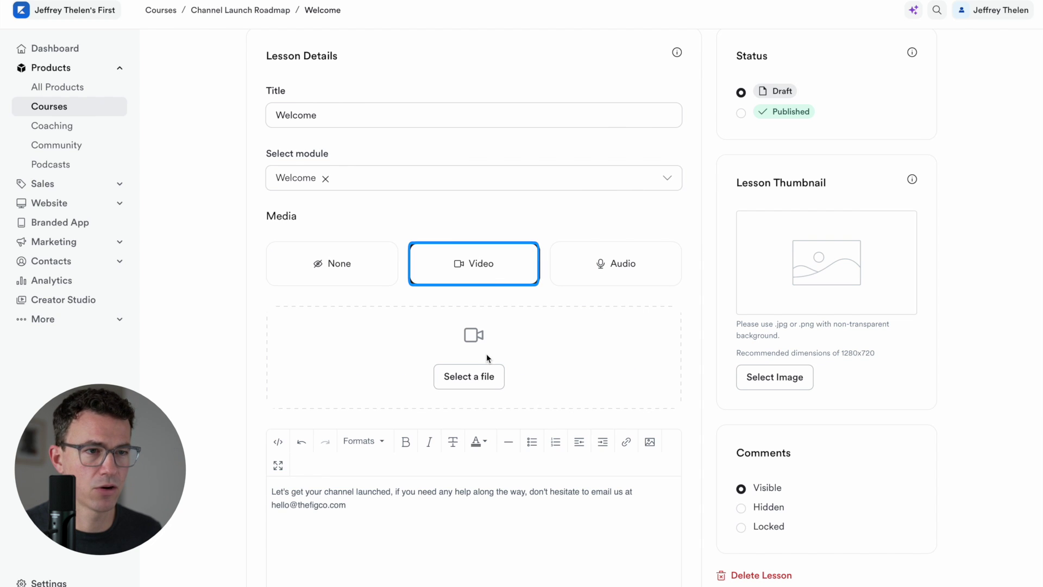
{"action": "left_click", "coordinate": [472, 375]}
{"action": "scroll", "coordinate": [472, 371], "scroll_direction": "down", "scroll_amount": 1}
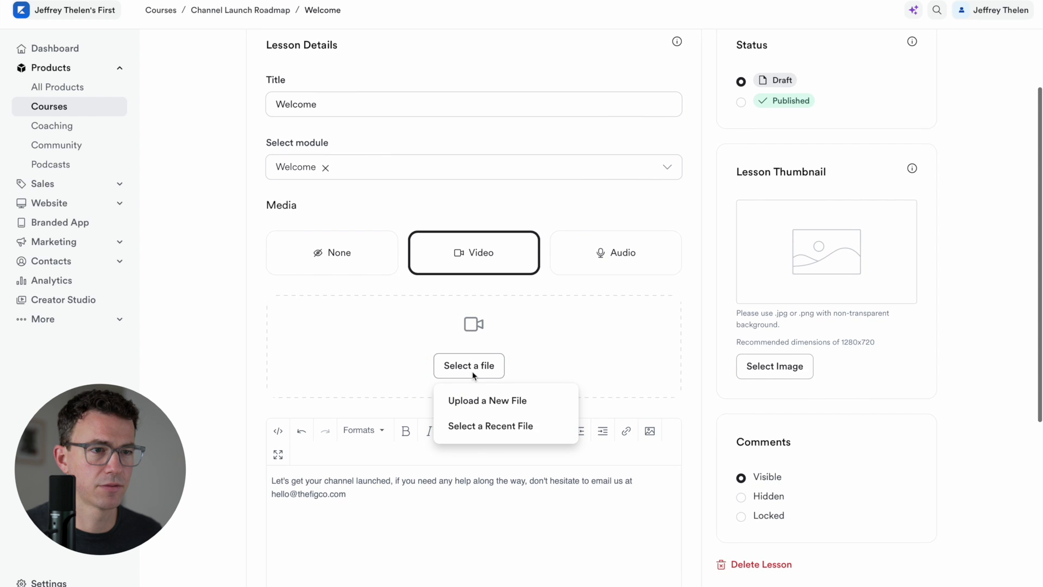
{"action": "left_click", "coordinate": [482, 401]}
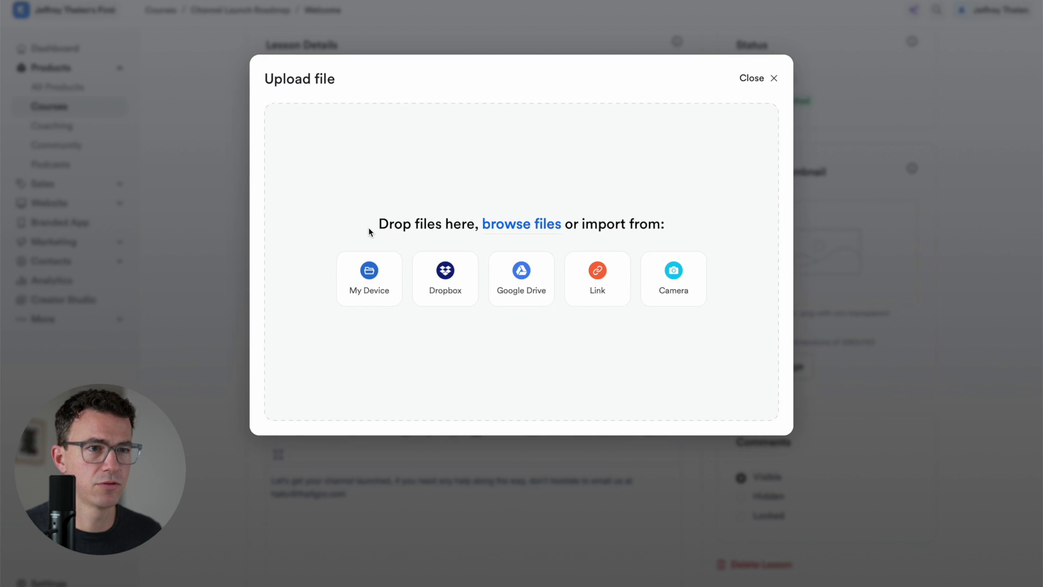
{"action": "left_click", "coordinate": [364, 284]}
{"action": "scroll", "coordinate": [412, 359], "scroll_direction": "down", "scroll_amount": 5}
{"action": "left_click", "coordinate": [483, 323]}
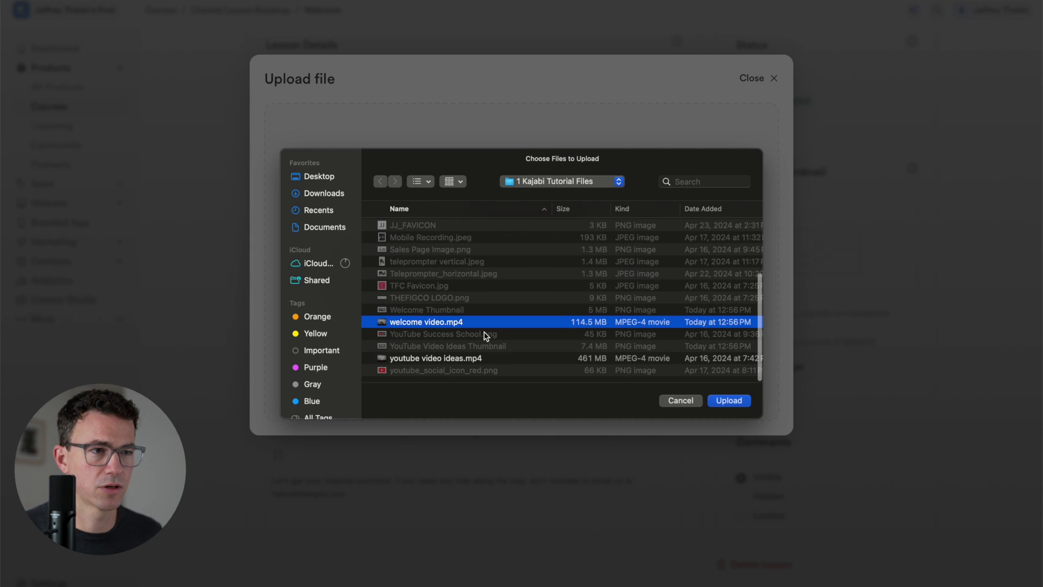
{"action": "left_click", "coordinate": [728, 400]}
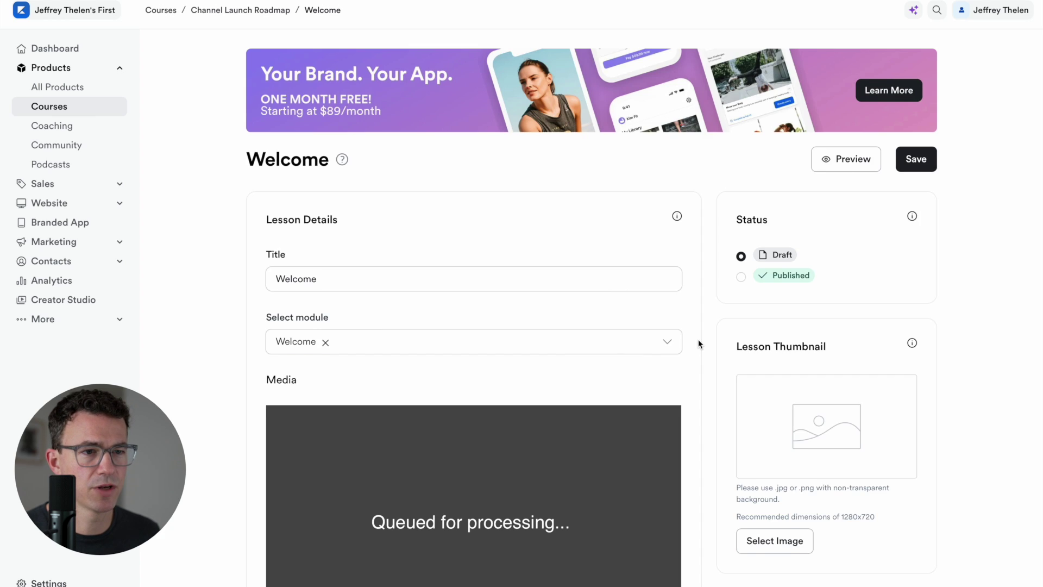
Mark the Welcome lesson as Published and save it
{"action": "scroll", "coordinate": [699, 339], "scroll_direction": "down", "scroll_amount": 2}
{"action": "scroll", "coordinate": [699, 343], "scroll_direction": "down", "scroll_amount": 7}
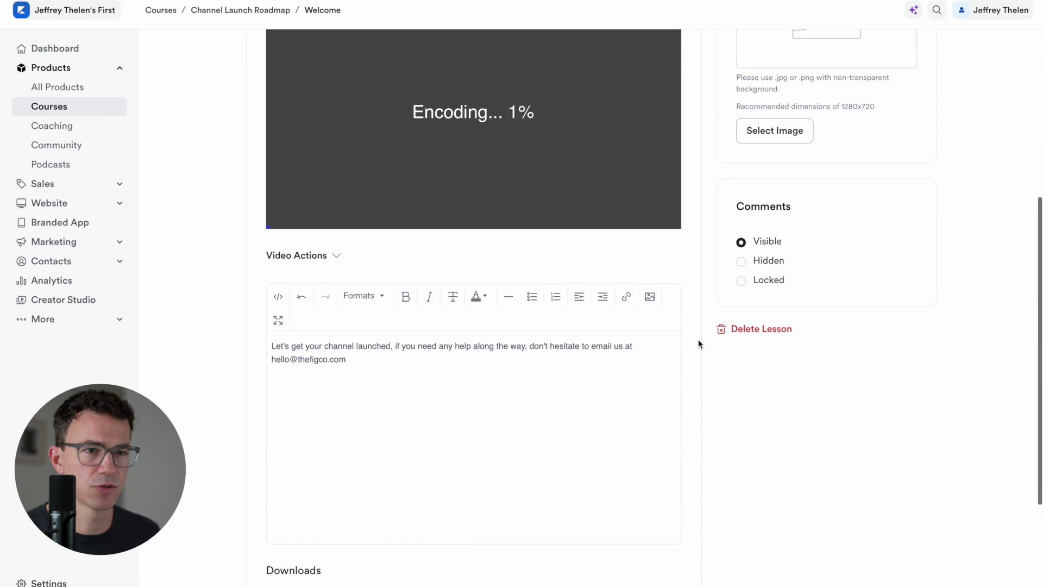
{"action": "scroll", "coordinate": [699, 339], "scroll_direction": "down", "scroll_amount": 4}
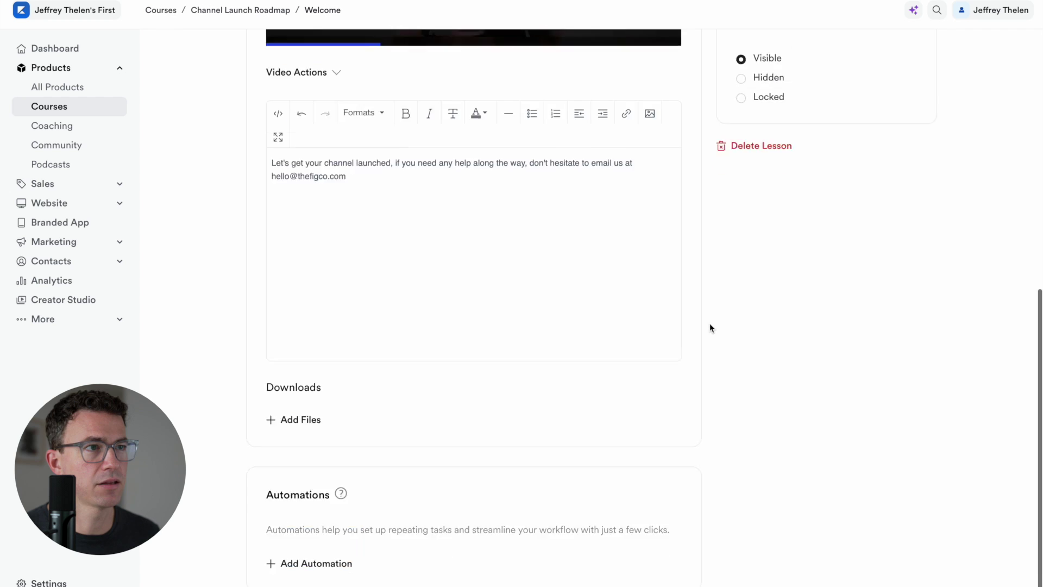
{"action": "scroll", "coordinate": [710, 326], "scroll_direction": "up", "scroll_amount": 5}
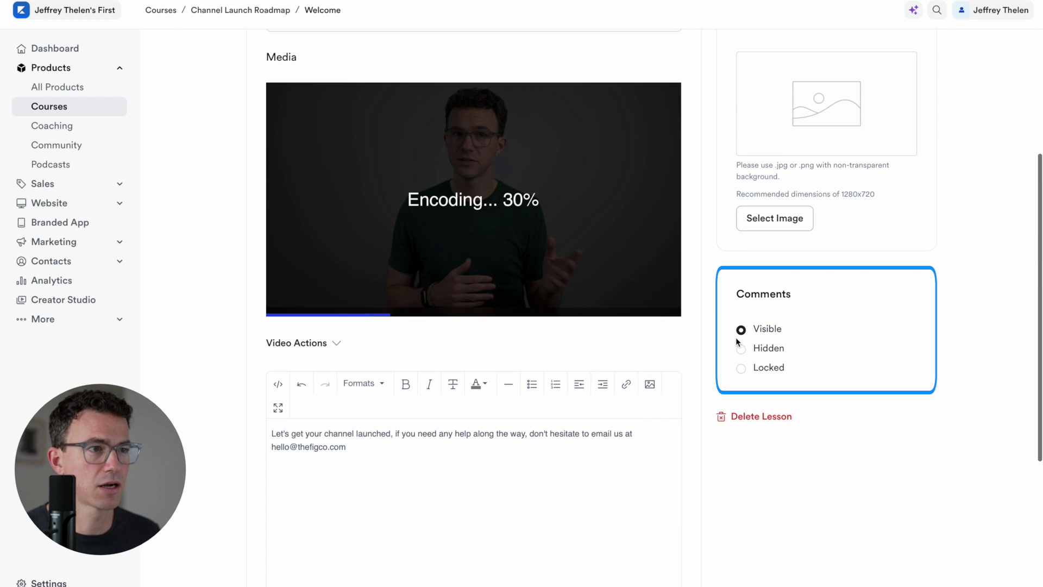
{"action": "scroll", "coordinate": [733, 337], "scroll_direction": "up", "scroll_amount": 6}
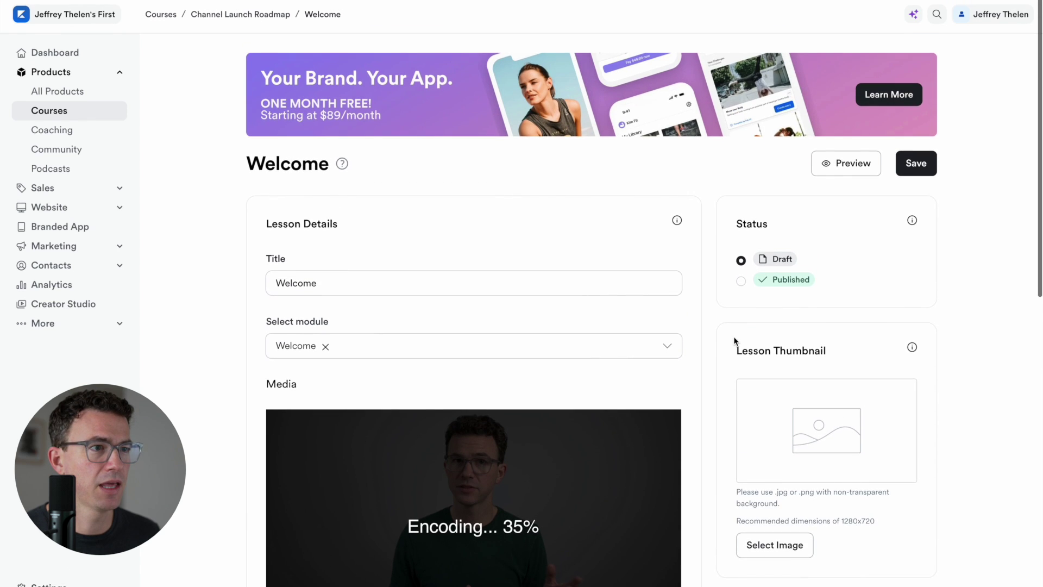
{"action": "left_click", "coordinate": [741, 278]}
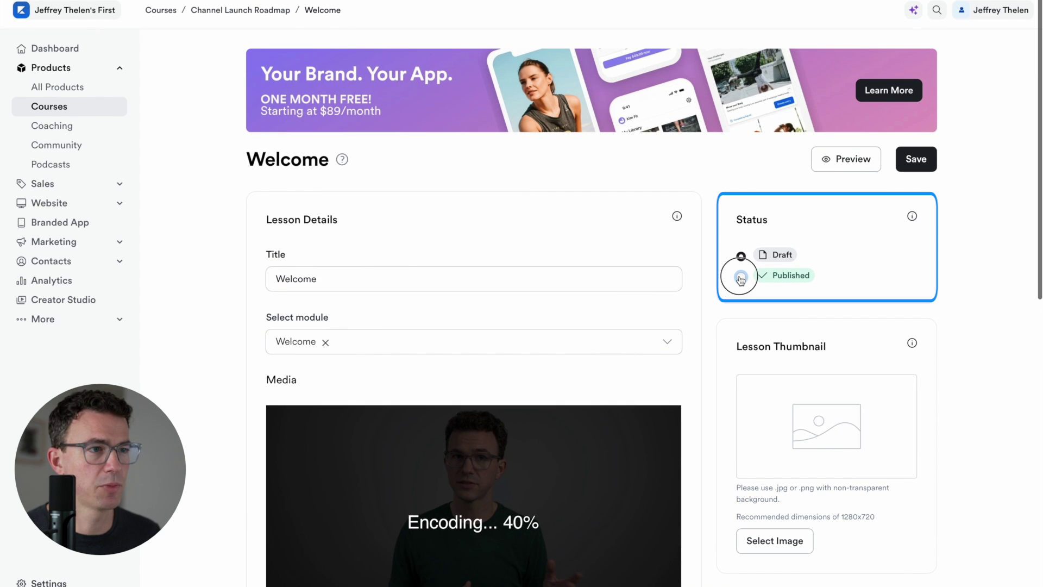
{"action": "left_click", "coordinate": [908, 160]}
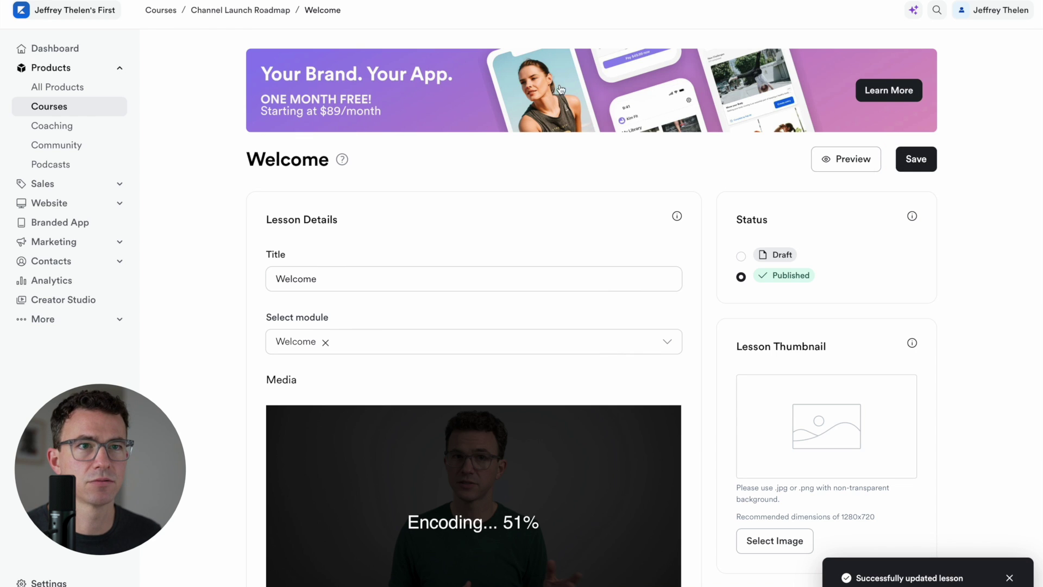
Back on the course outline, create a module named 'Infinite Video Ideas'
{"action": "left_click", "coordinate": [227, 12]}
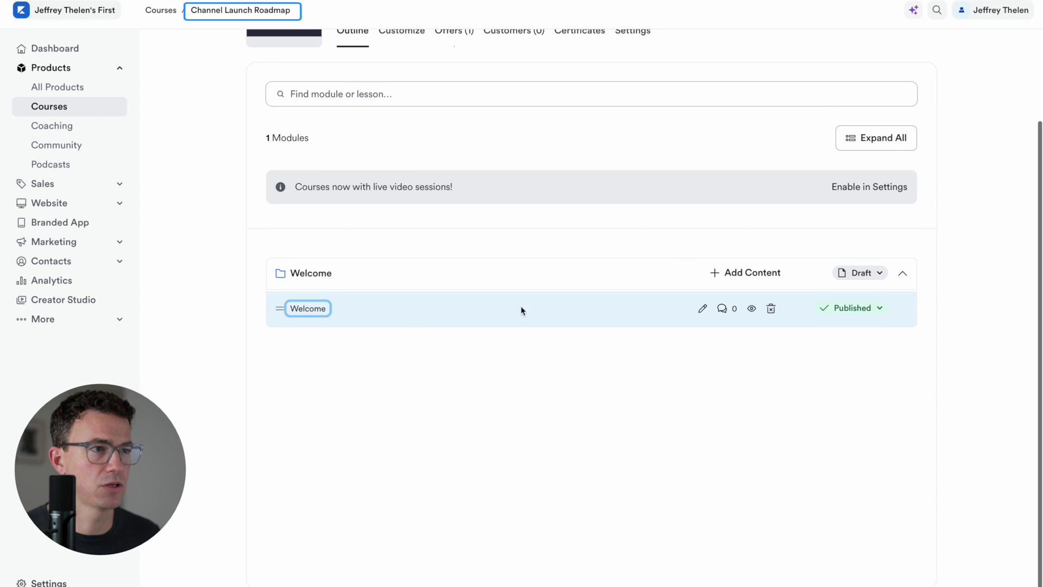
{"action": "scroll", "coordinate": [896, 126], "scroll_direction": "up", "scroll_amount": 2}
{"action": "scroll", "coordinate": [895, 127], "scroll_direction": "up", "scroll_amount": 2}
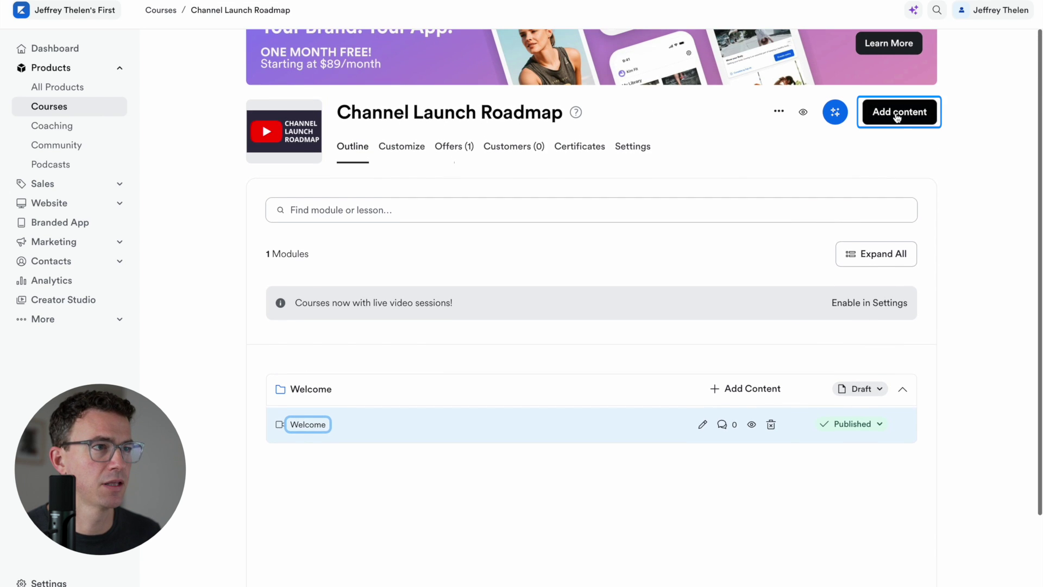
{"action": "left_click", "coordinate": [896, 113]}
{"action": "left_click", "coordinate": [851, 155]}
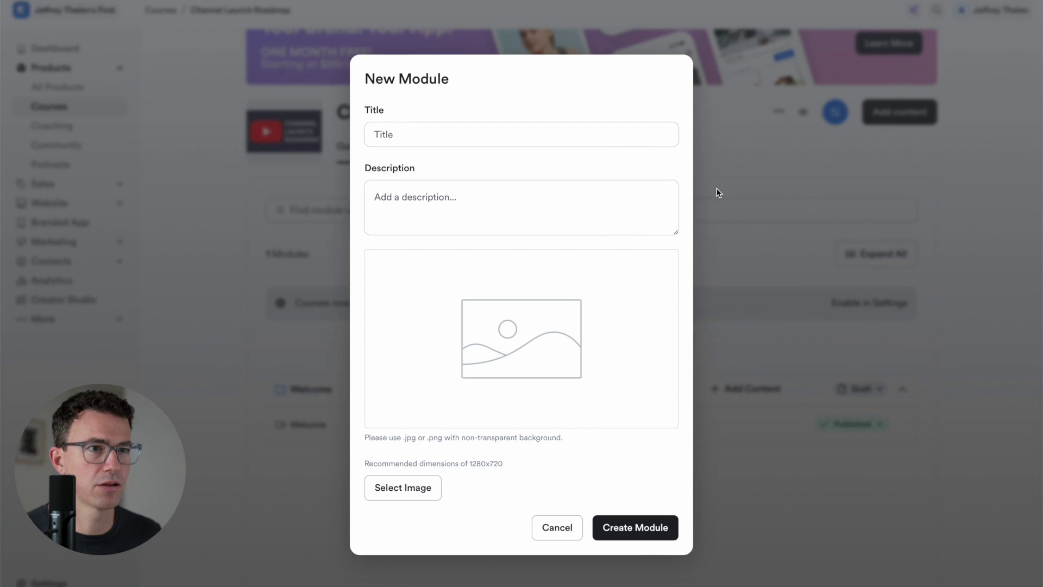
{"action": "left_click", "coordinate": [454, 140]}
{"action": "type", "text": "Infinite Video Ideas"}
{"action": "left_click", "coordinate": [648, 526]}
Add the lesson 'Video Ideas (Lots of Them!)' to that module and open it for editing
{"action": "left_click", "coordinate": [717, 311]}
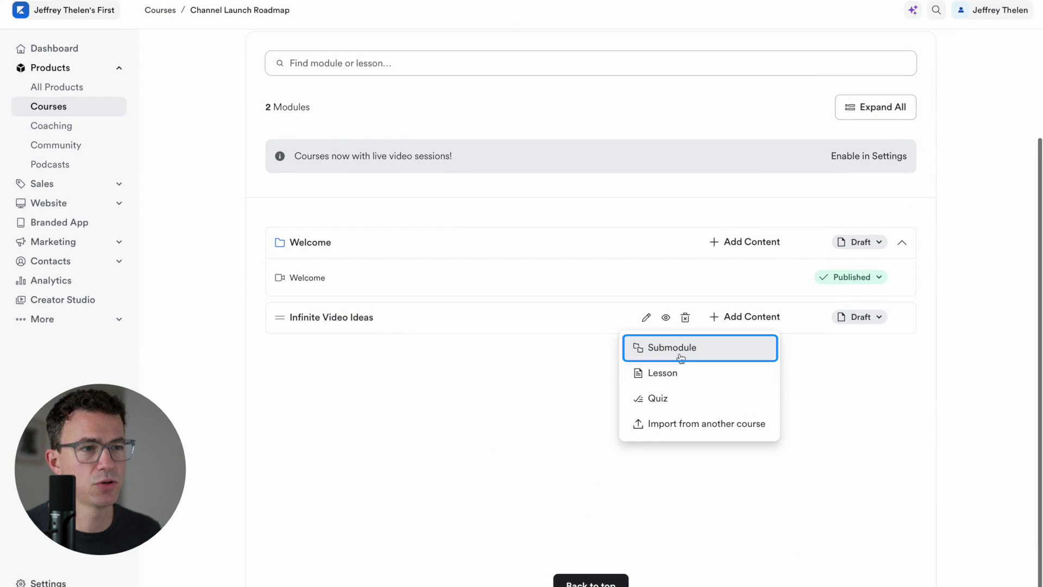
{"action": "scroll", "coordinate": [681, 358], "scroll_direction": "up", "scroll_amount": 1}
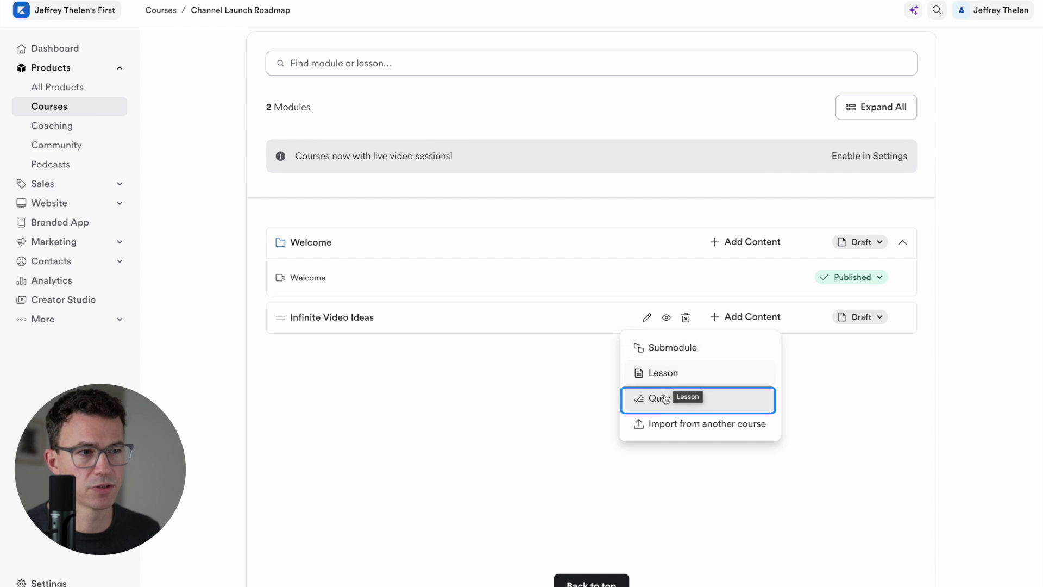
{"action": "left_click", "coordinate": [659, 377]}
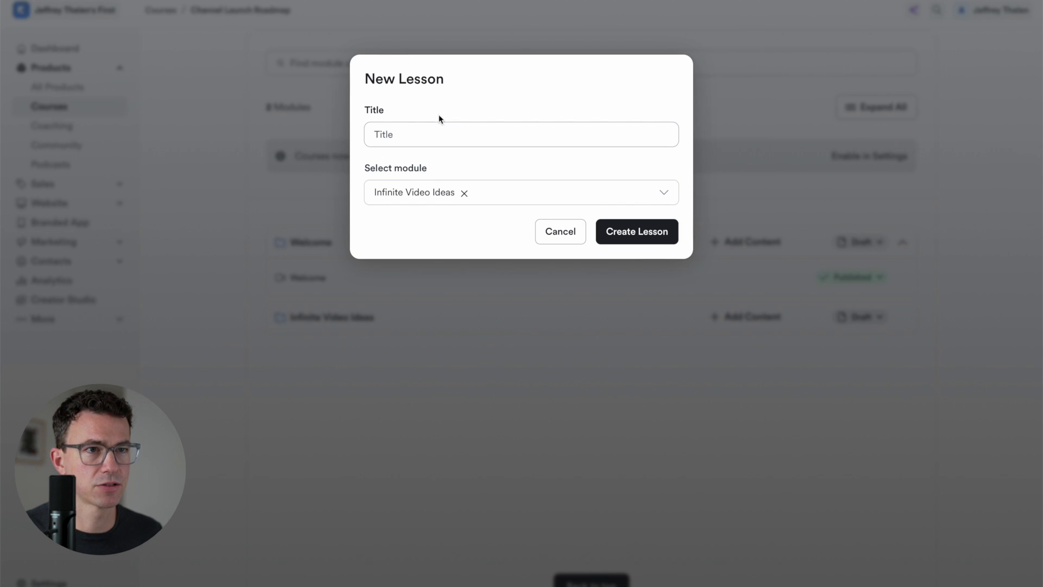
{"action": "left_click", "coordinate": [431, 134]}
{"action": "type", "text": "Video Ideas (Lots of Them!)"}
{"action": "left_click", "coordinate": [629, 230]}
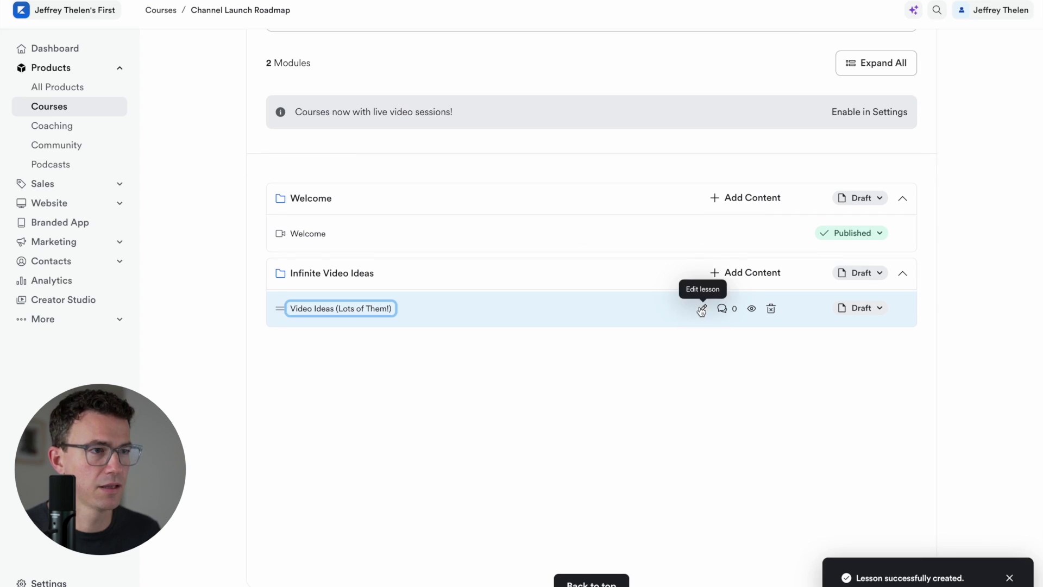
{"action": "left_click", "coordinate": [701, 309]}
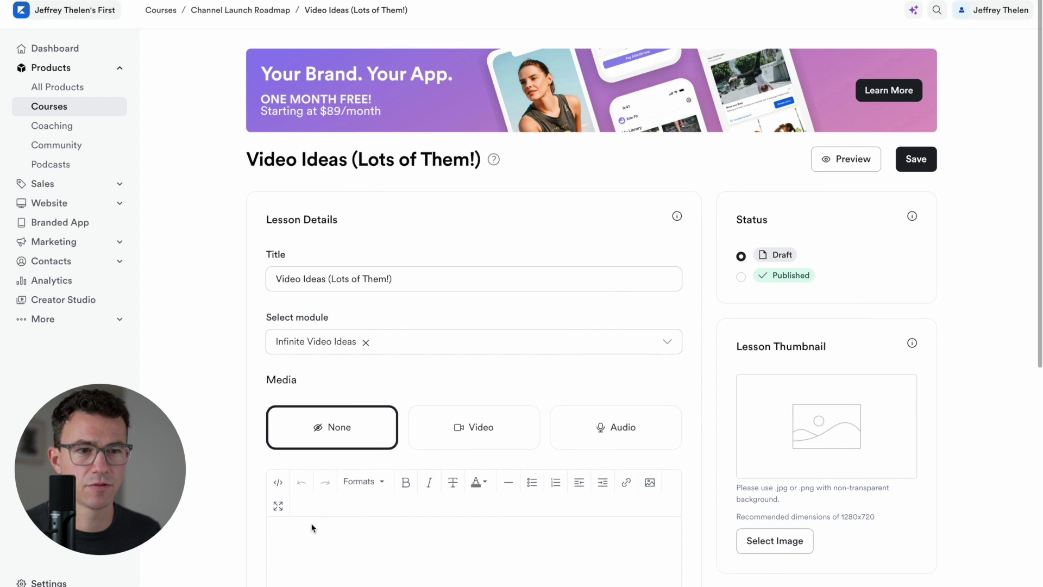
Upload youtube video ideas.mp4 as the lesson video, then publish and save the lesson
{"action": "left_click", "coordinate": [479, 429]}
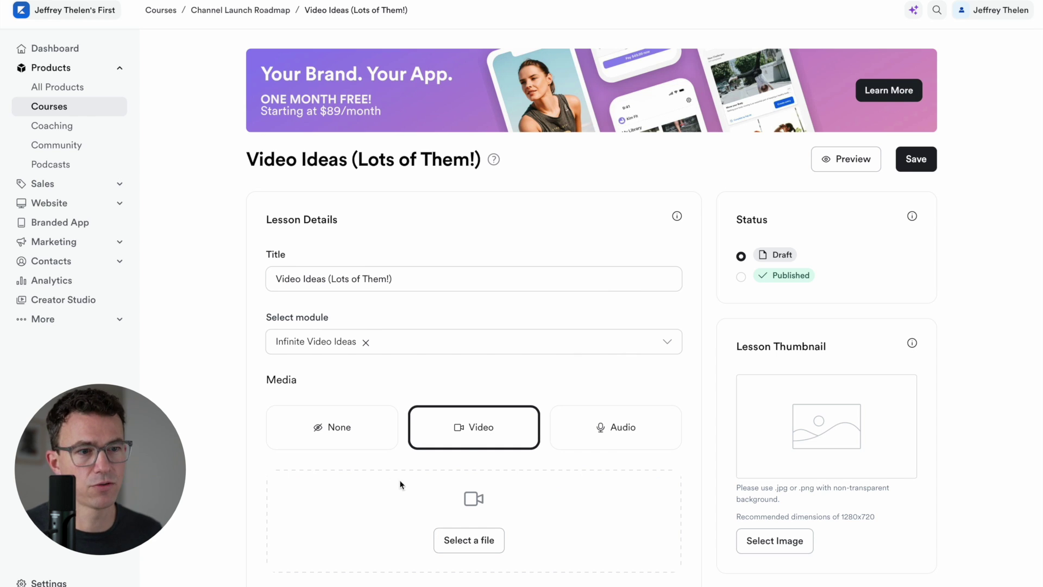
{"action": "left_click", "coordinate": [467, 540]}
{"action": "left_click", "coordinate": [473, 475]}
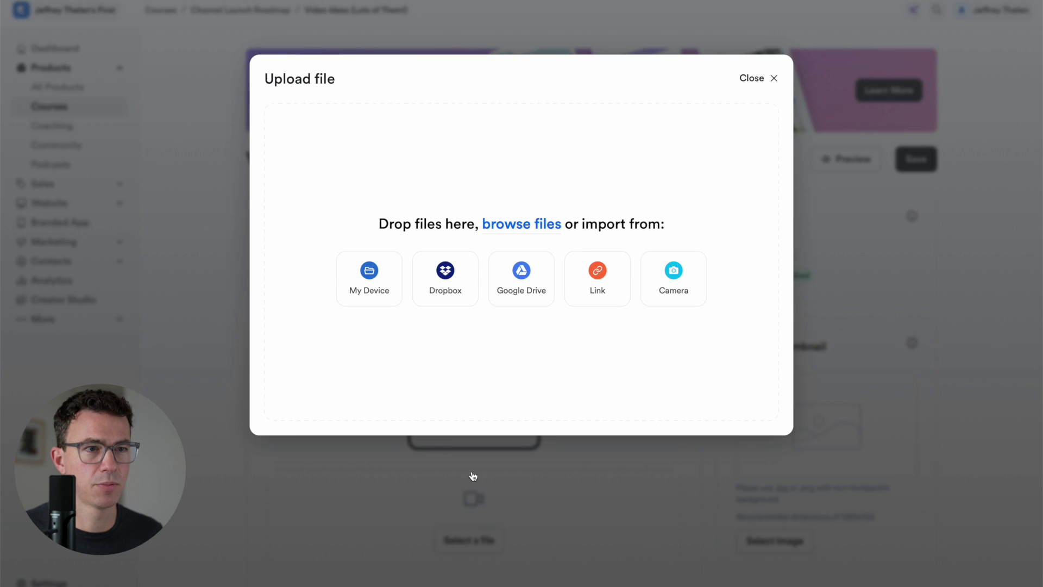
{"action": "left_click", "coordinate": [382, 285]}
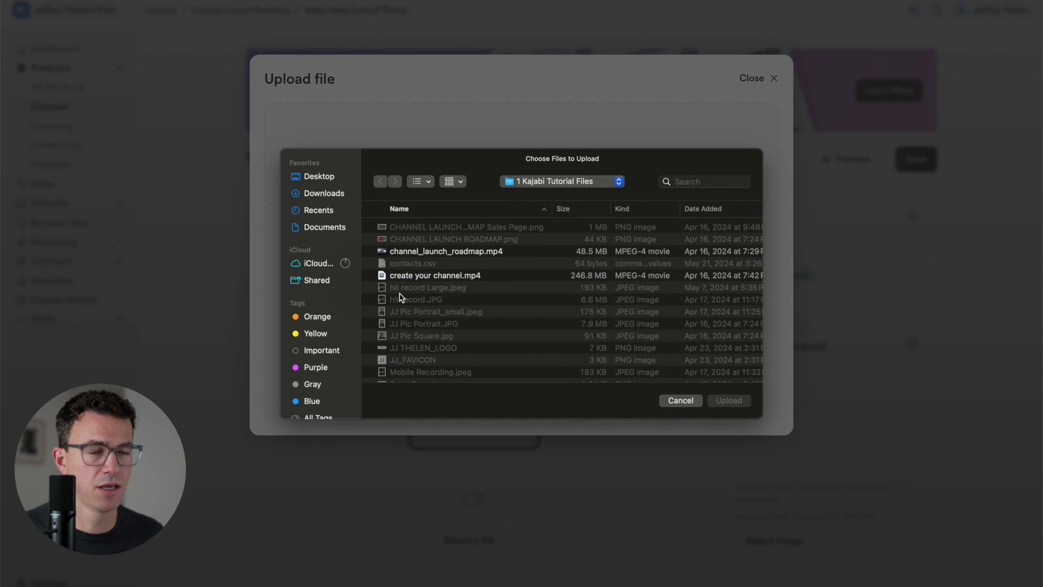
{"action": "scroll", "coordinate": [399, 298], "scroll_direction": "down", "scroll_amount": 5}
{"action": "left_click", "coordinate": [473, 360]}
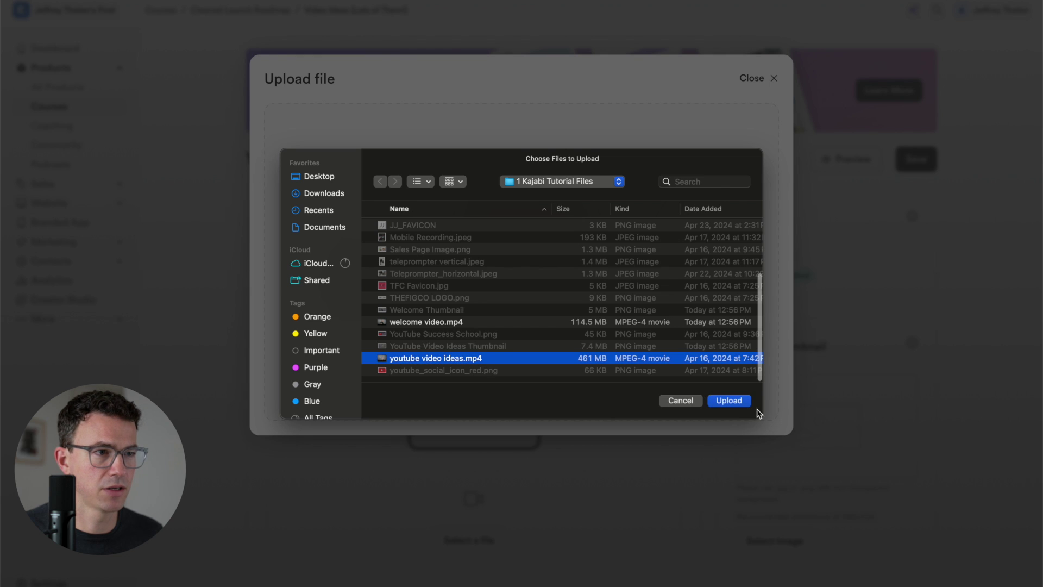
{"action": "left_click", "coordinate": [731, 400]}
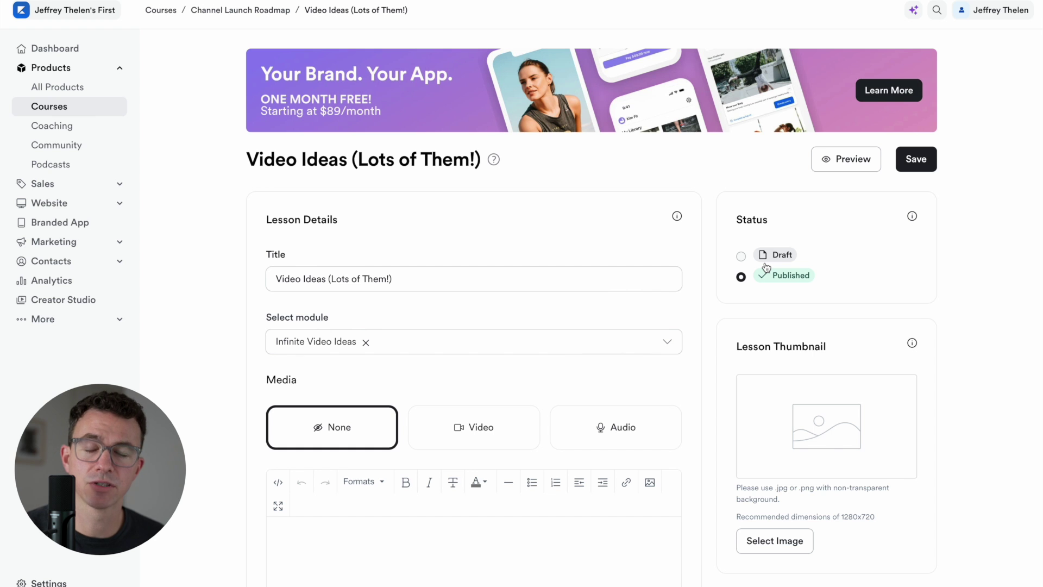
{"action": "left_click", "coordinate": [766, 267]}
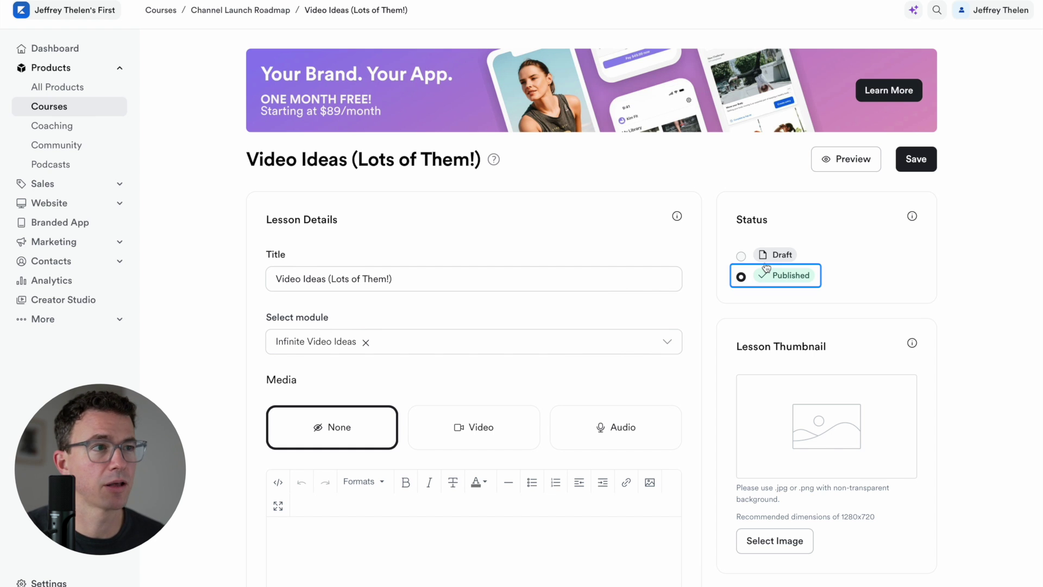
{"action": "left_click", "coordinate": [918, 163]}
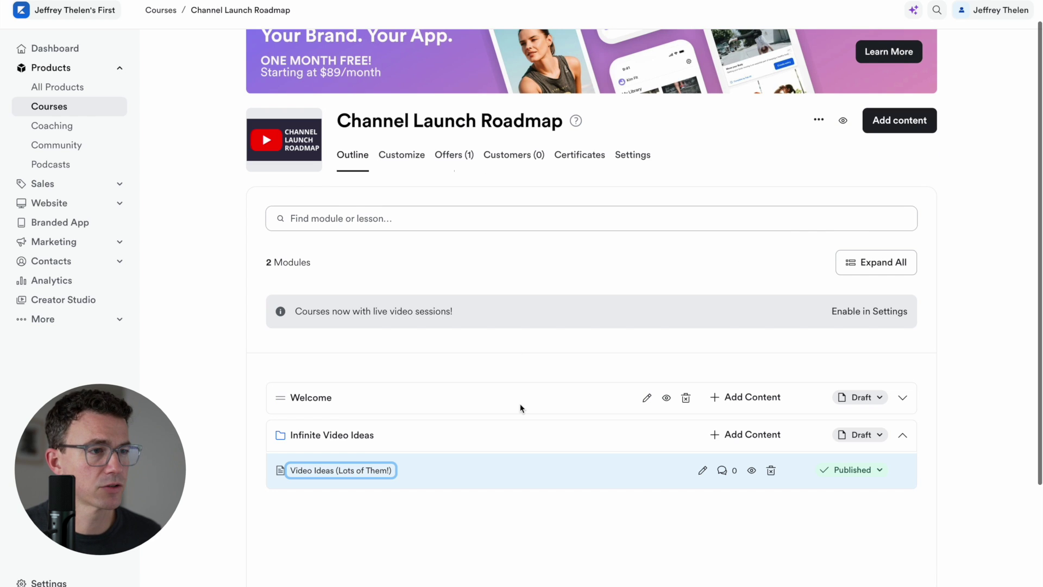
Switch the Welcome and Infinite Video Ideas modules from Draft to Published
{"action": "left_click", "coordinate": [858, 397]}
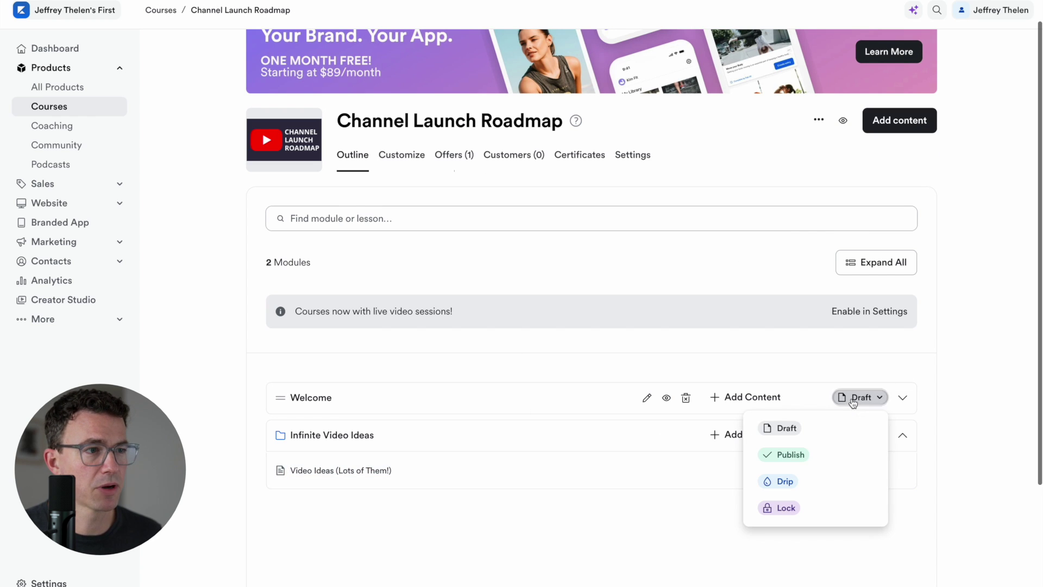
{"action": "left_click", "coordinate": [791, 455]}
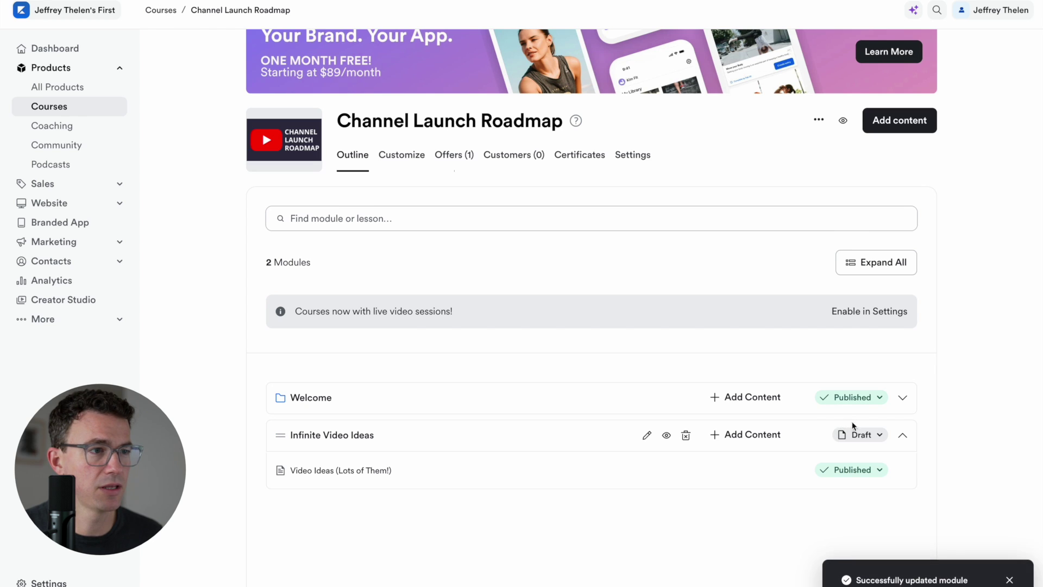
{"action": "left_click", "coordinate": [856, 435]}
{"action": "left_click", "coordinate": [807, 491]}
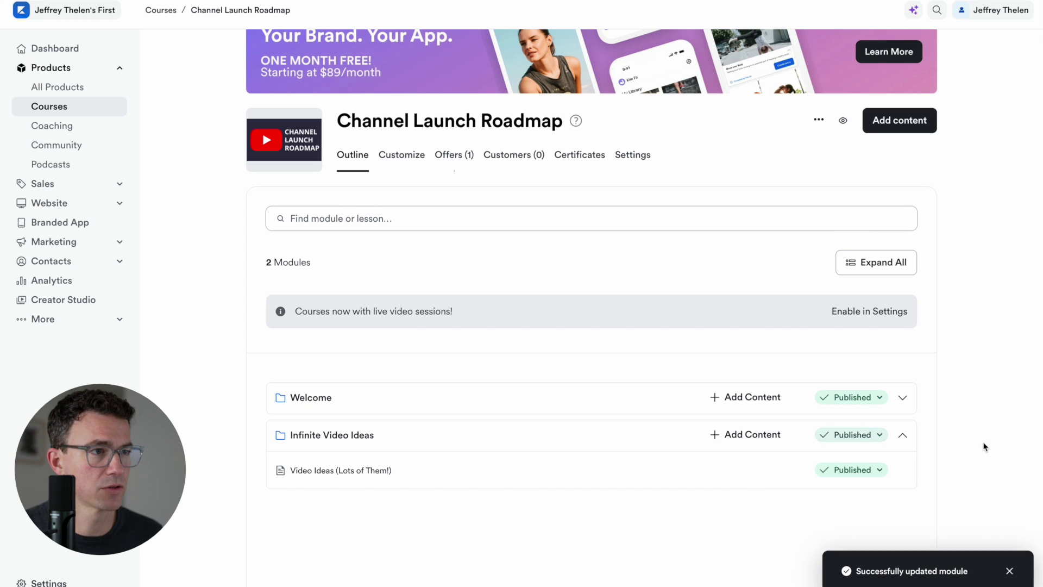
Preview the Channel Launch Roadmap course as a member, then return to the Outline tab
{"action": "scroll", "coordinate": [843, 165], "scroll_direction": "up", "scroll_amount": 2}
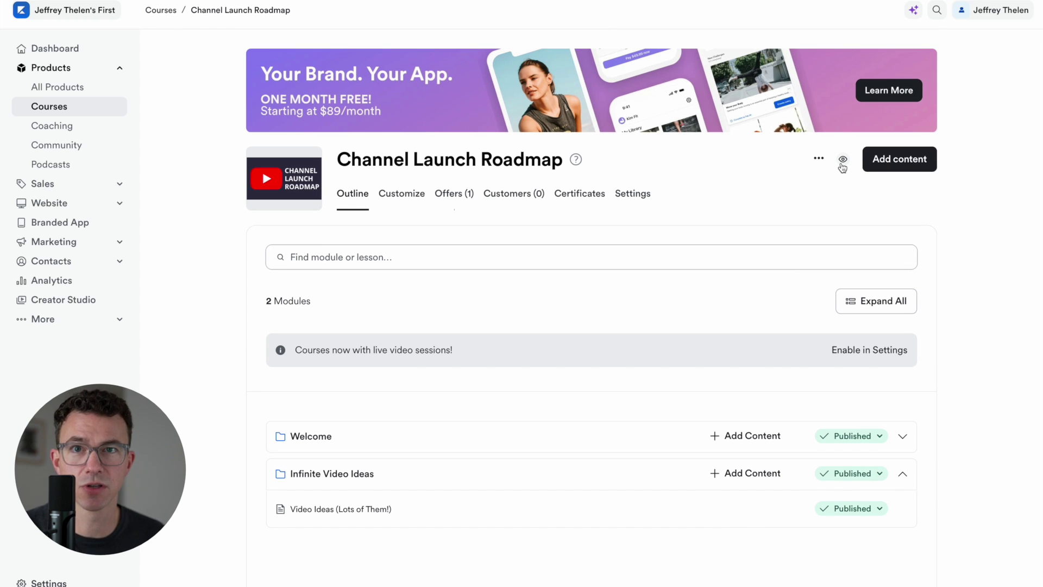
{"action": "left_click", "coordinate": [842, 161]}
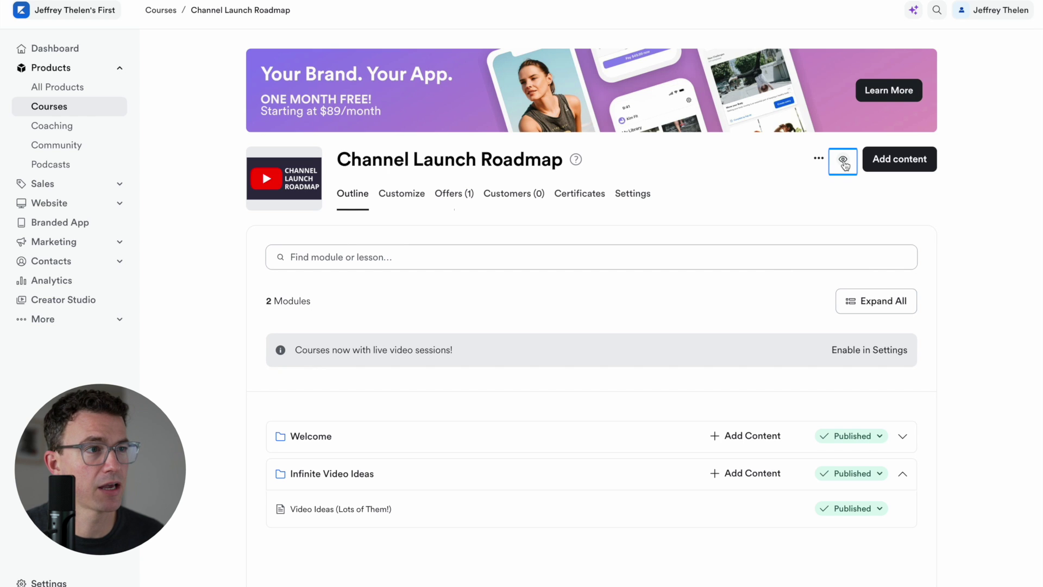
{"action": "left_click", "coordinate": [843, 162]}
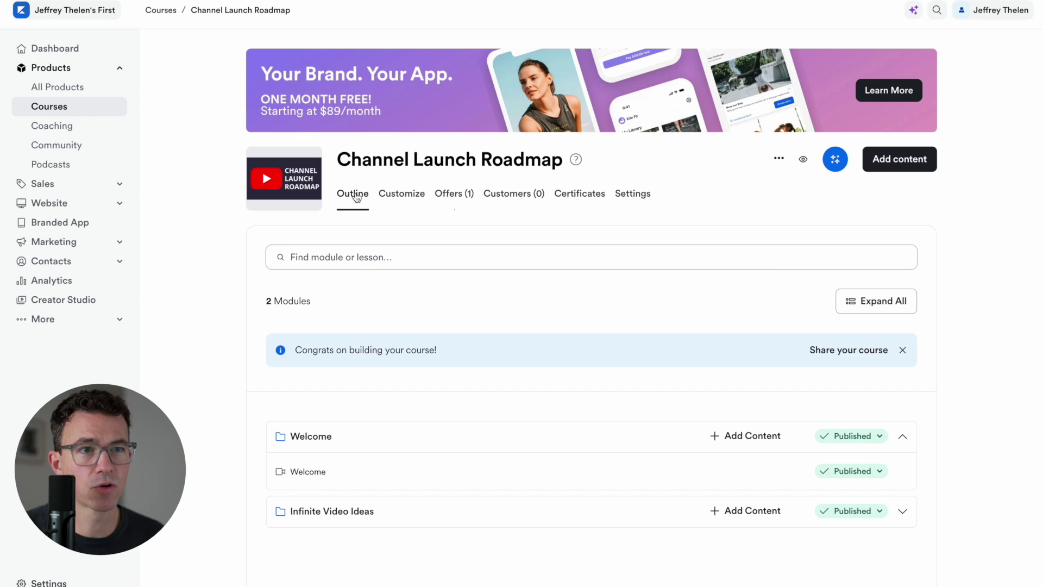
{"action": "left_click", "coordinate": [357, 197]}
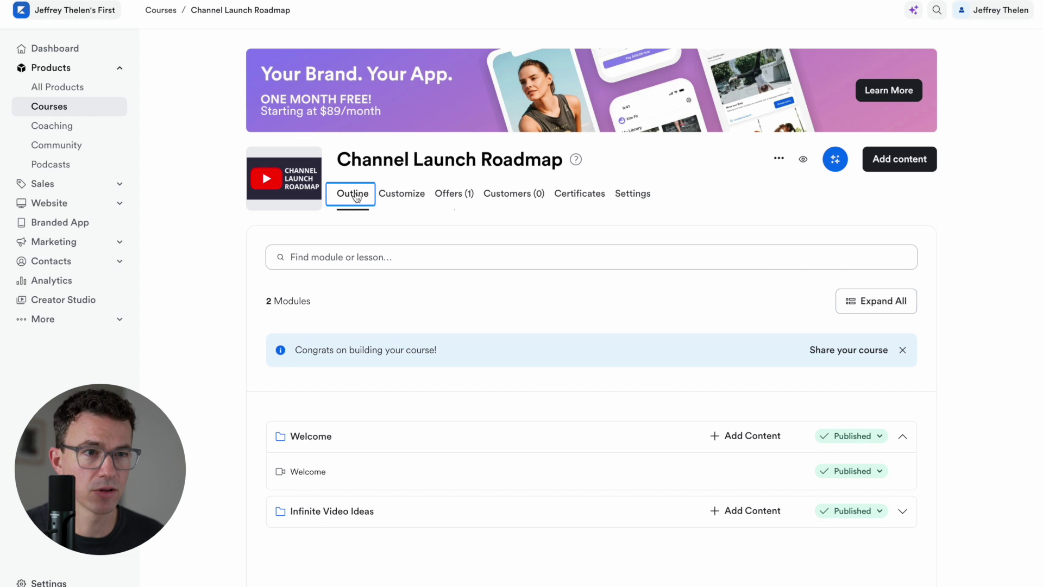
Browse the course's Customize, Offers, Customers and Certificates tabs, then view its Settings details
{"action": "left_click", "coordinate": [397, 196]}
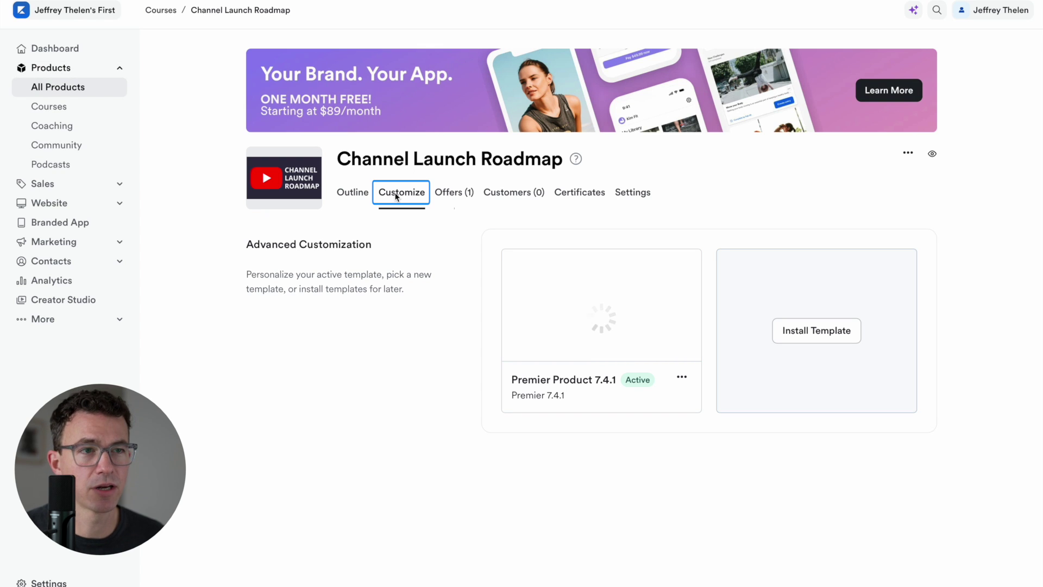
{"action": "left_click", "coordinate": [454, 195]}
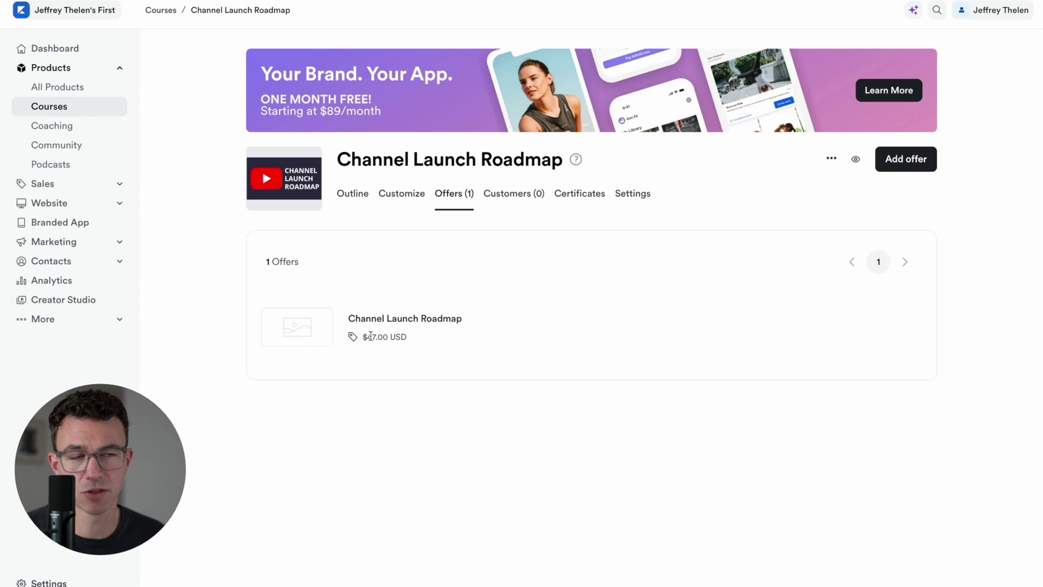
{"action": "left_click", "coordinate": [512, 200]}
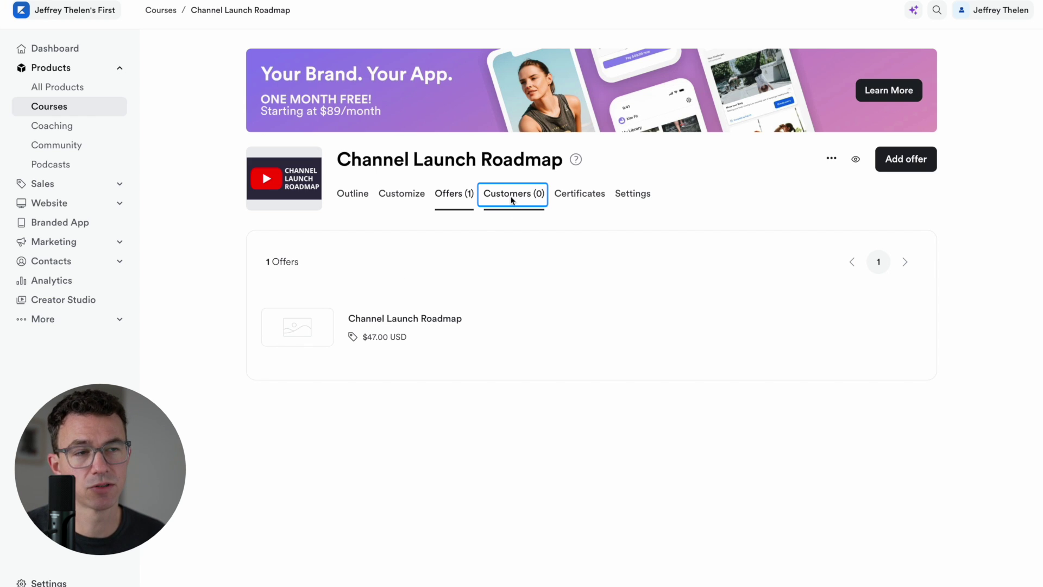
{"action": "left_click", "coordinate": [579, 196]}
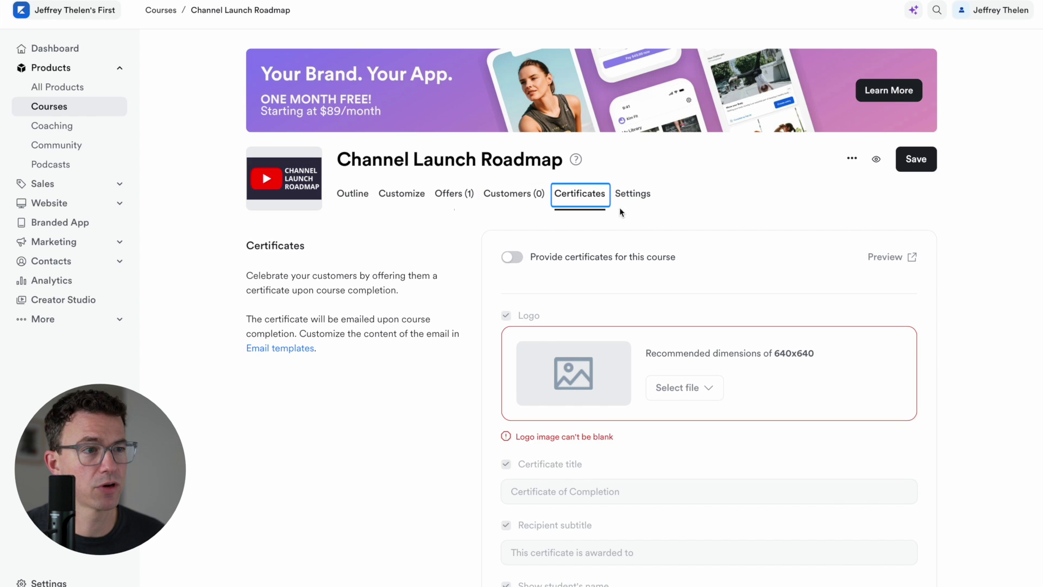
{"action": "left_click", "coordinate": [632, 195]}
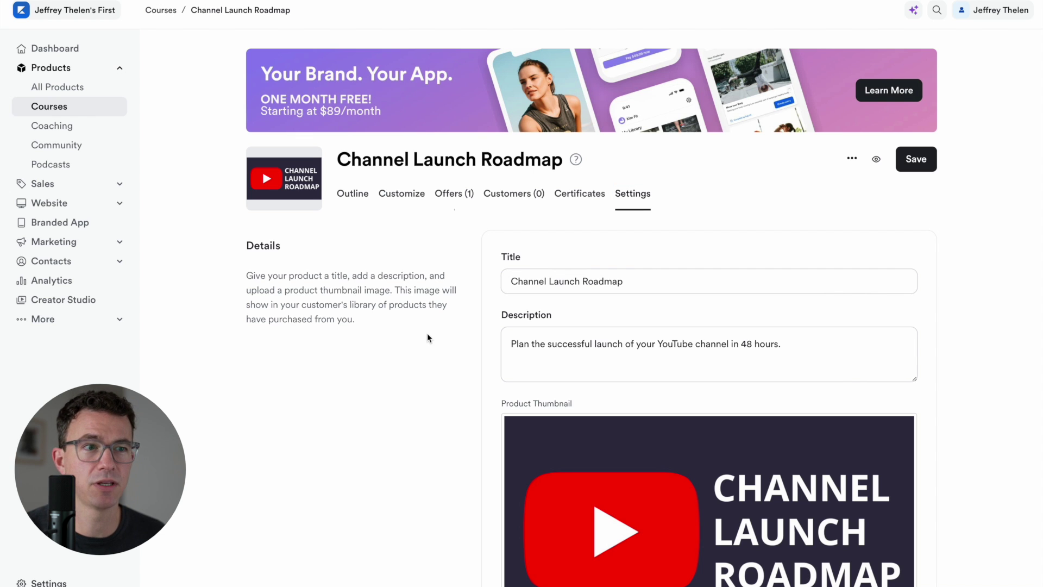
{"action": "scroll", "coordinate": [477, 342], "scroll_direction": "down", "scroll_amount": 8}
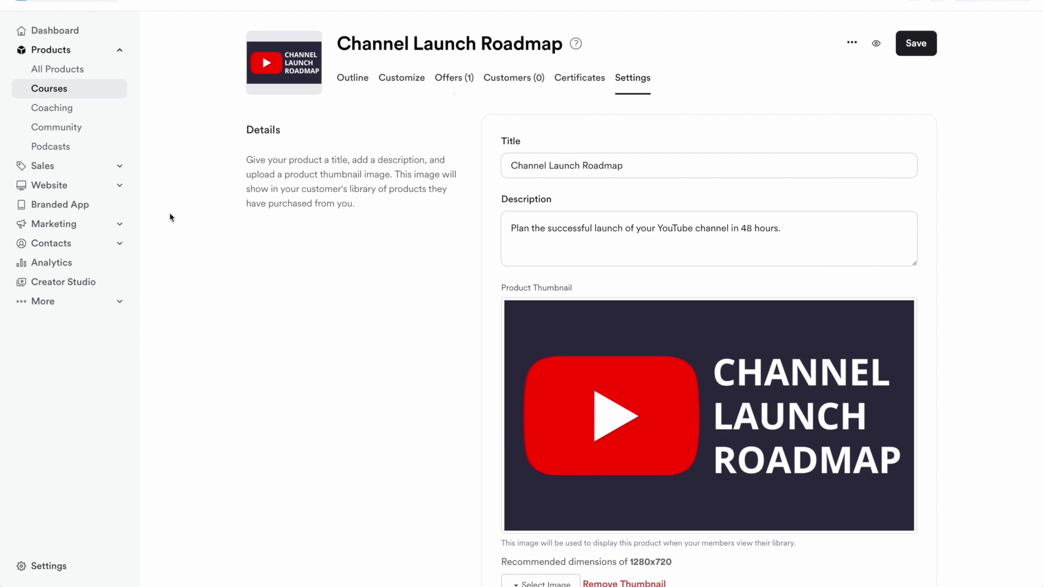
Go to the site-wide settings and open the Domain settings
{"action": "left_click", "coordinate": [36, 563]}
{"action": "scroll", "coordinate": [333, 463], "scroll_direction": "down", "scroll_amount": 3}
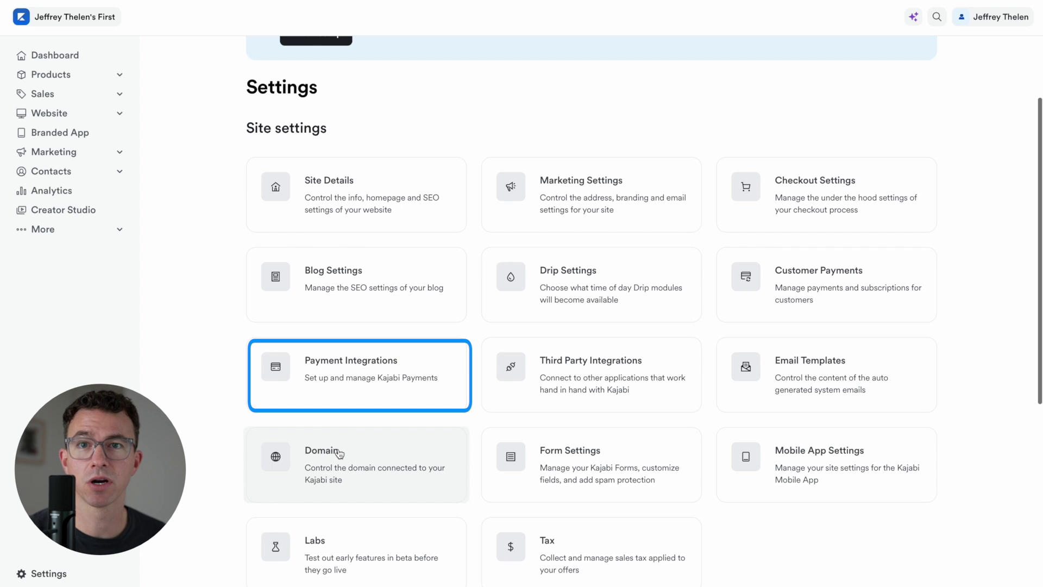
{"action": "left_click", "coordinate": [338, 453]}
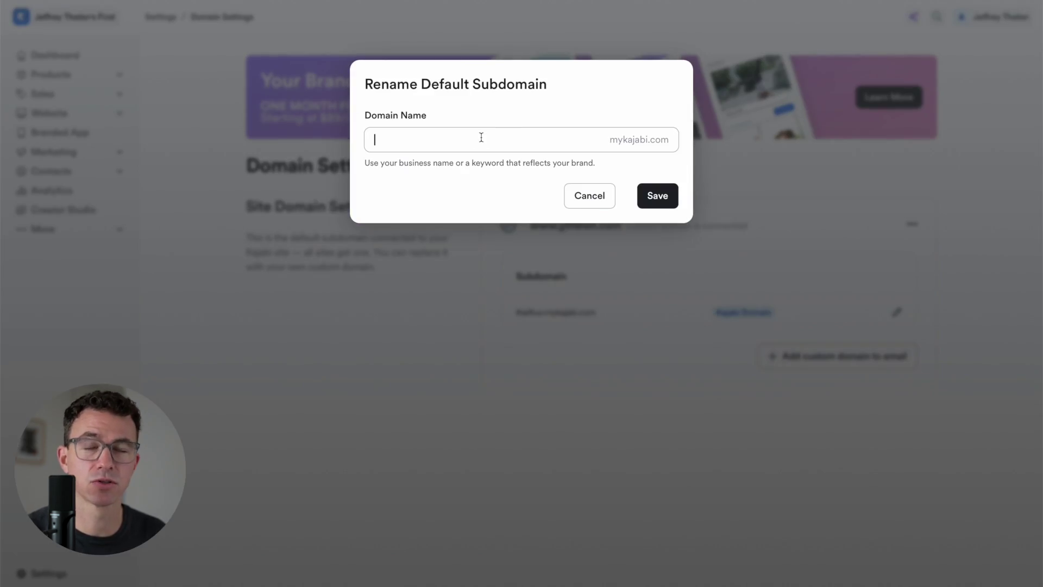
Rename the default subdomain to thefigco.mykajabi.com and save it
{"action": "left_click", "coordinate": [482, 138]}
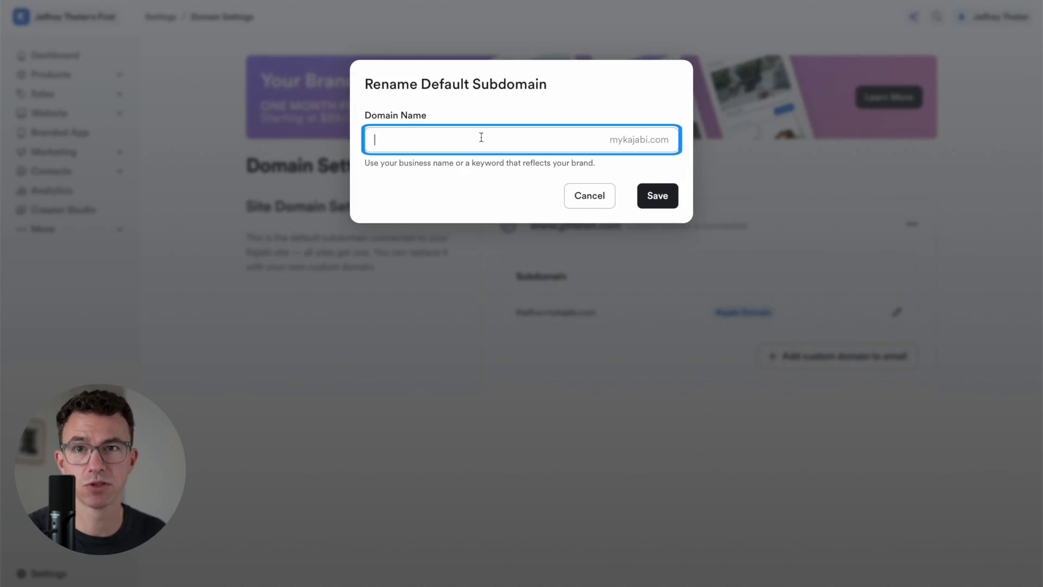
{"action": "type", "text": "thefigco"}
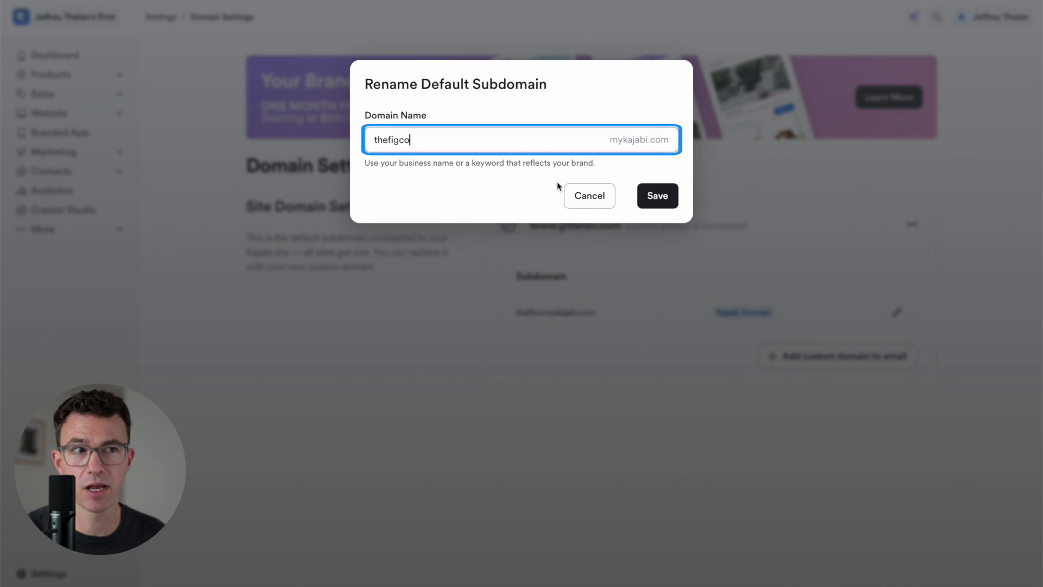
{"action": "left_click", "coordinate": [656, 201]}
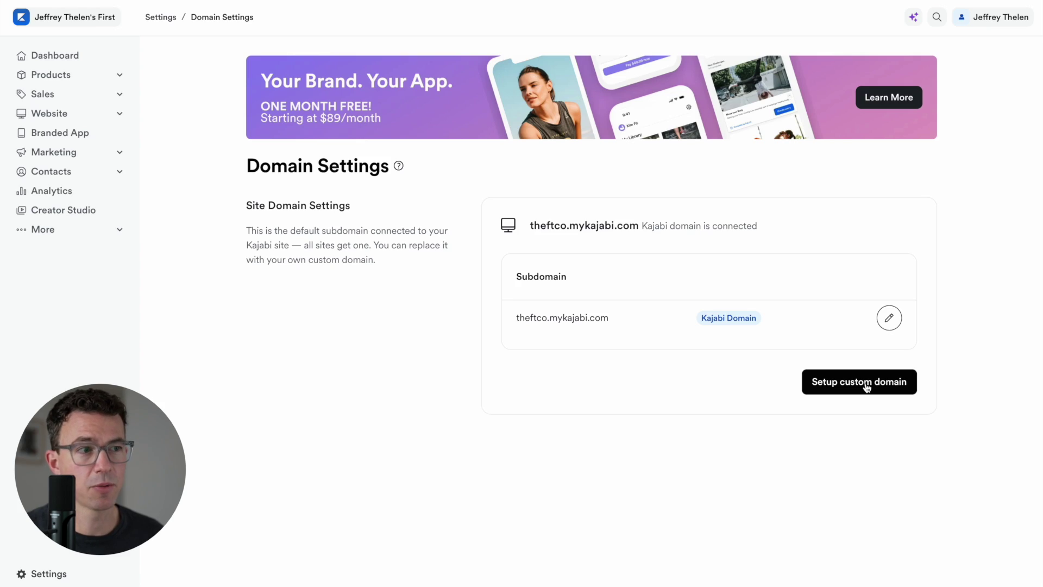
Connect the creator's own custom domain to the site
{"action": "left_click", "coordinate": [866, 388]}
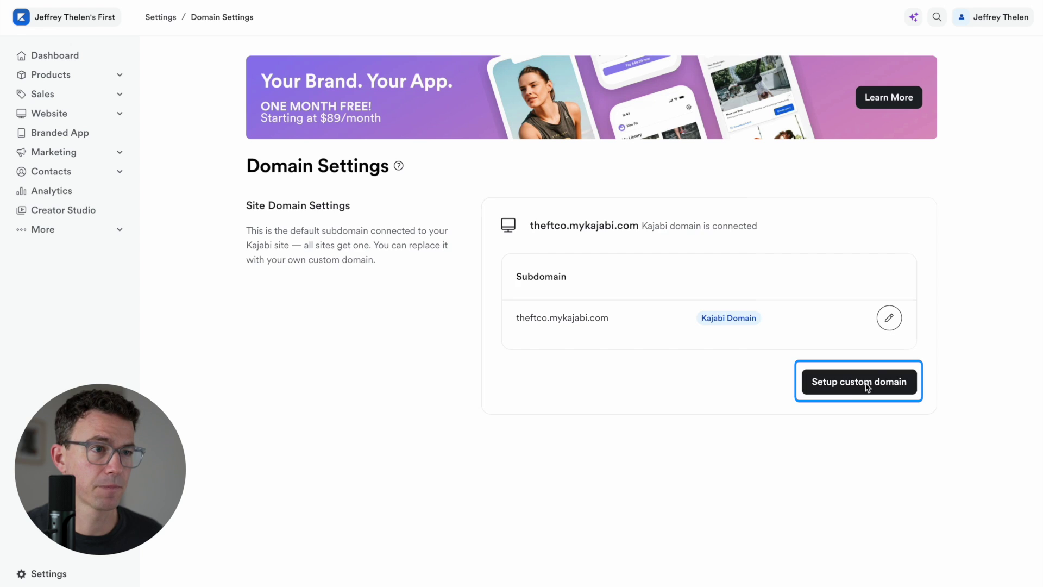
{"action": "type", "text": "jjthelen.com"}
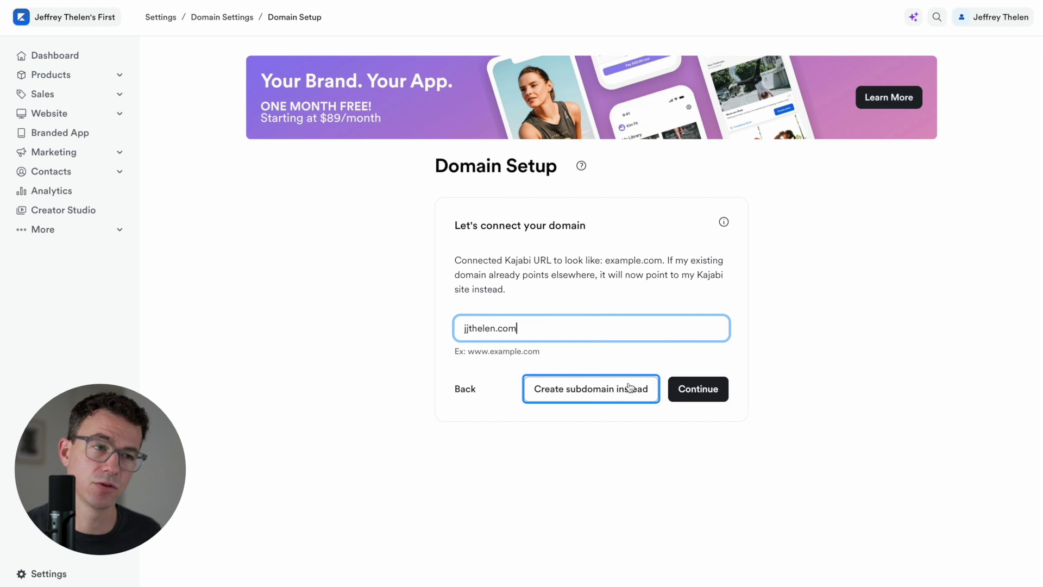
{"action": "left_click", "coordinate": [691, 388]}
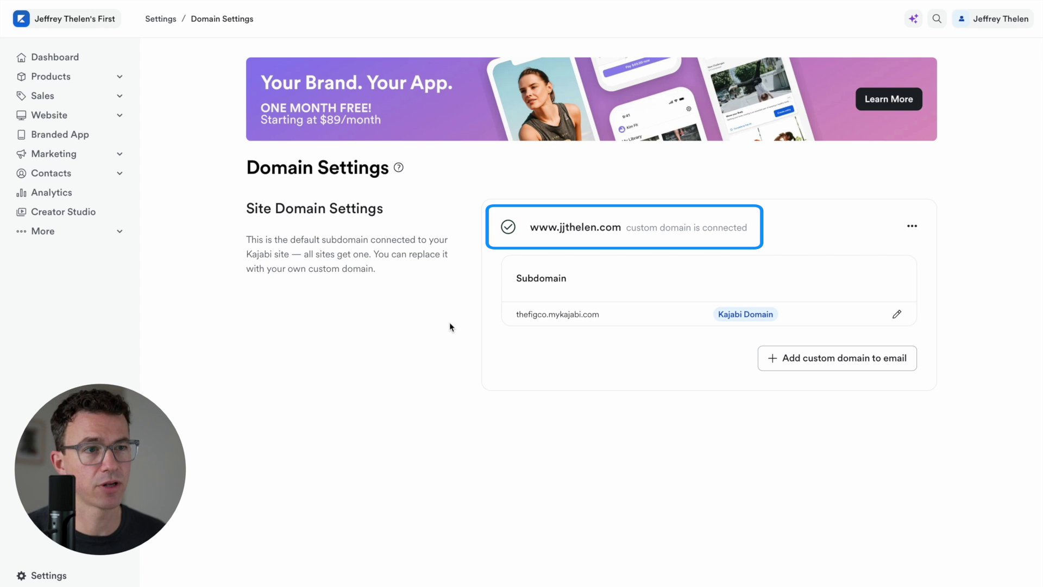
{"action": "scroll", "coordinate": [233, 186], "scroll_direction": "down", "scroll_amount": 3}
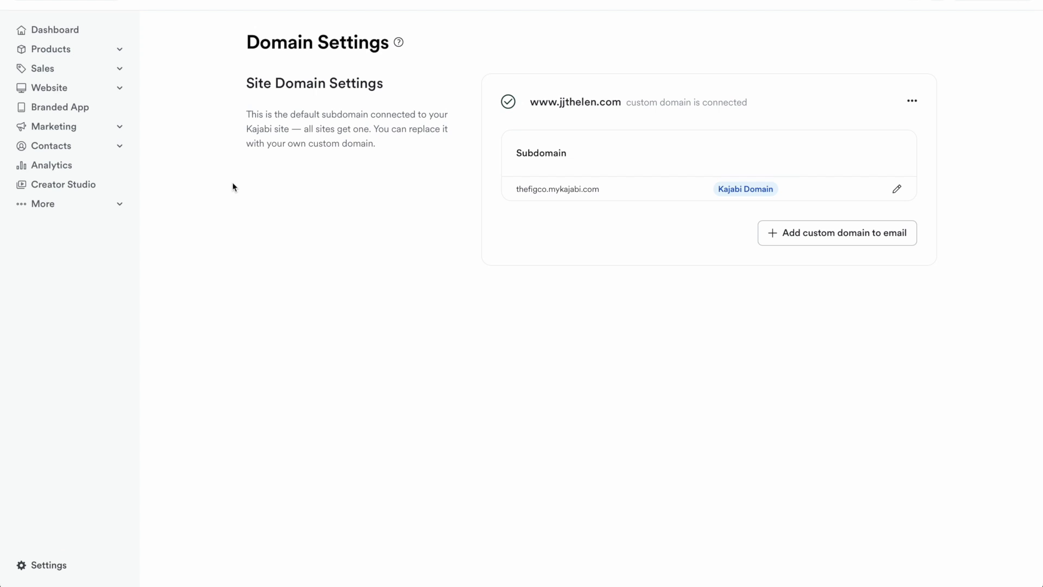
From Marketing > Funnels, start a new Sales Page funnel from the templates
{"action": "left_click", "coordinate": [116, 127]}
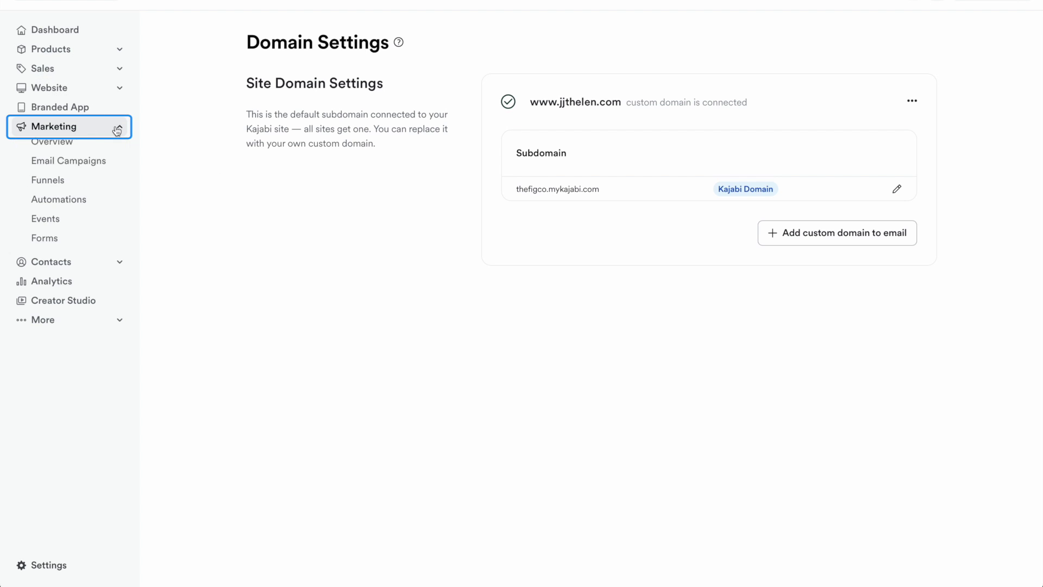
{"action": "left_click", "coordinate": [49, 187]}
{"action": "left_click", "coordinate": [320, 368]}
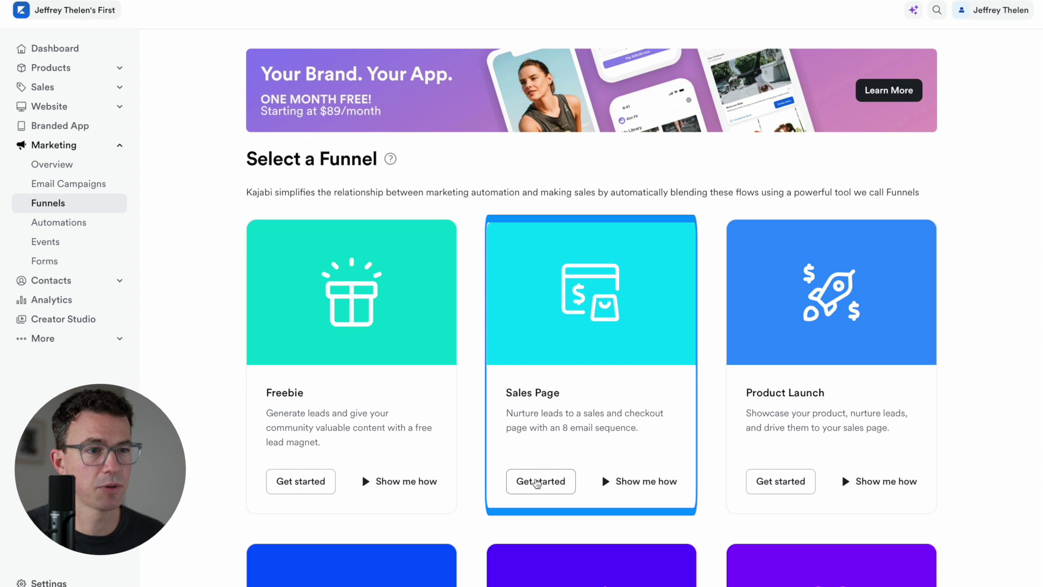
{"action": "left_click", "coordinate": [534, 481]}
Create the funnel 'Channel Launch Roadmap' with the Channel Launch Roadmap offer attached
{"action": "left_click", "coordinate": [451, 134]}
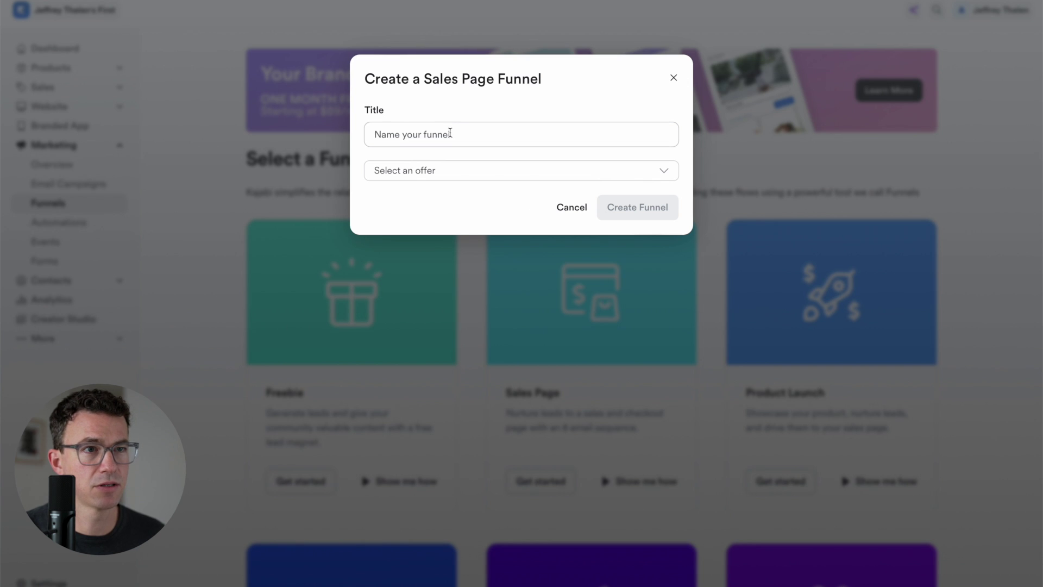
{"action": "type", "text": "Channel Launch Roadmap"}
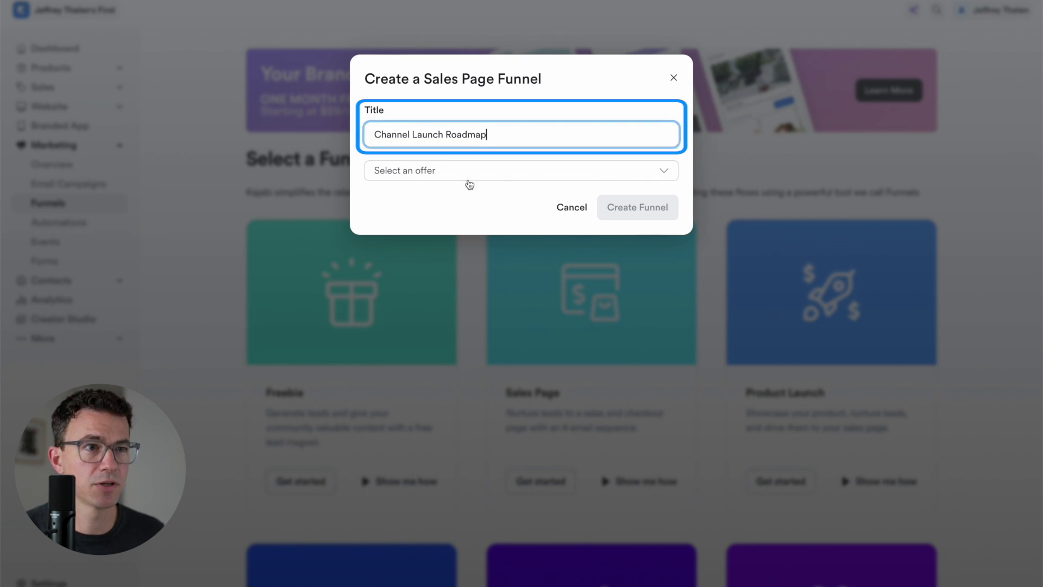
{"action": "left_click", "coordinate": [468, 174]}
{"action": "left_click", "coordinate": [433, 228]}
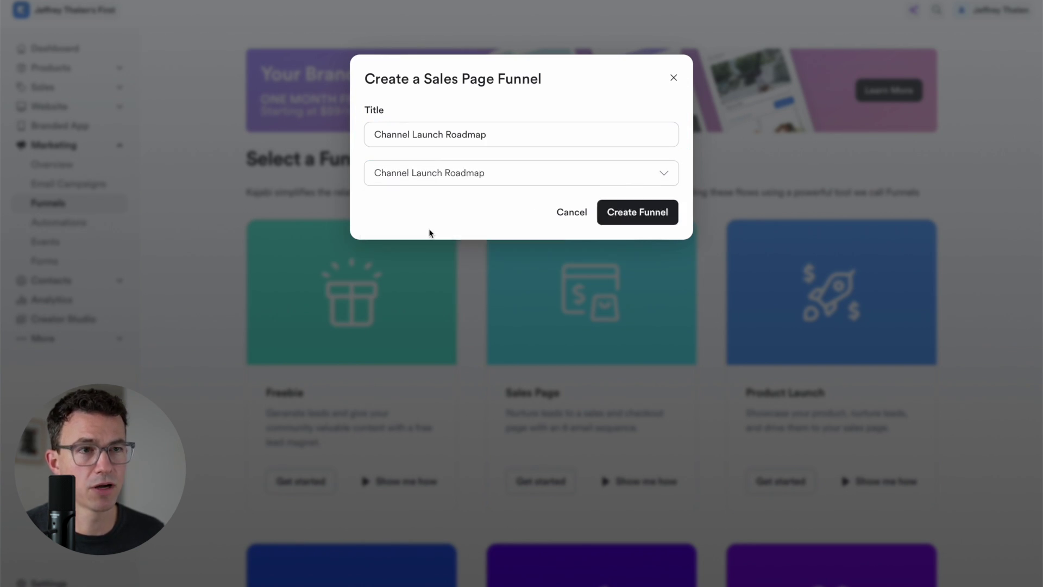
{"action": "left_click", "coordinate": [631, 218]}
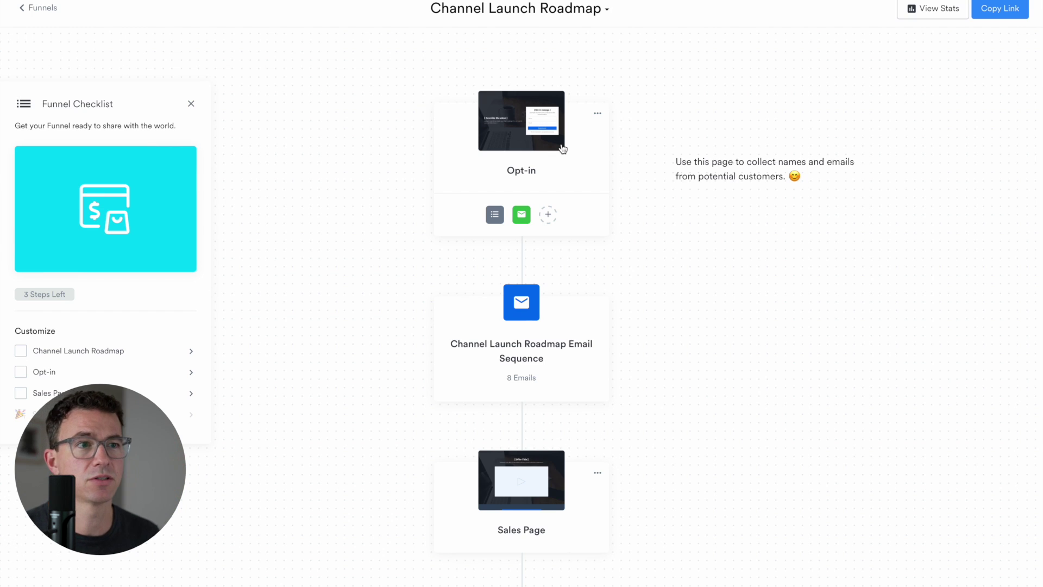
Remove the Opt-in page, leaving Sales Page and Offer Checkout, and open the Sales Page
{"action": "left_click", "coordinate": [598, 113]}
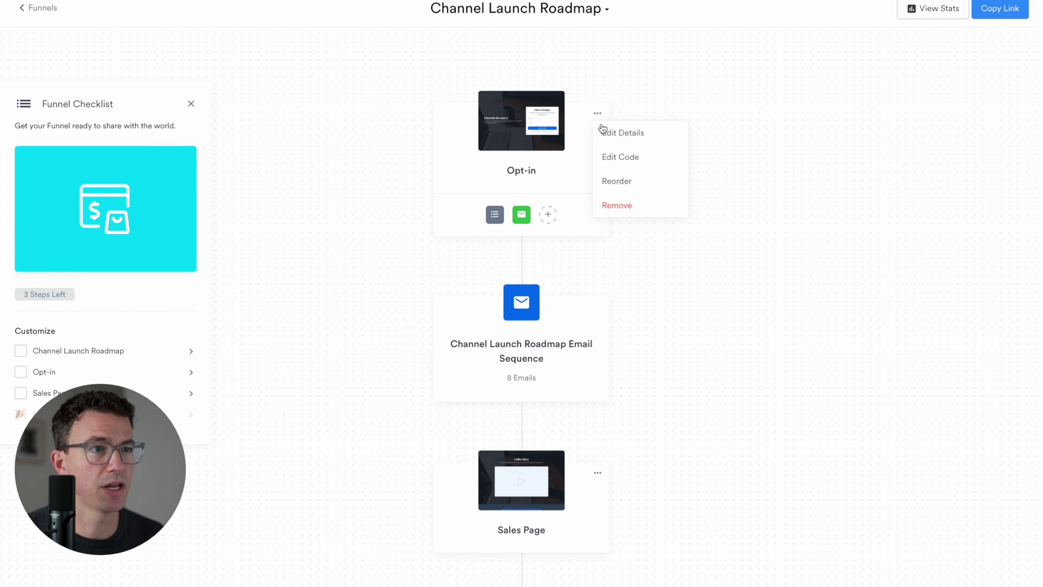
{"action": "left_click", "coordinate": [625, 206]}
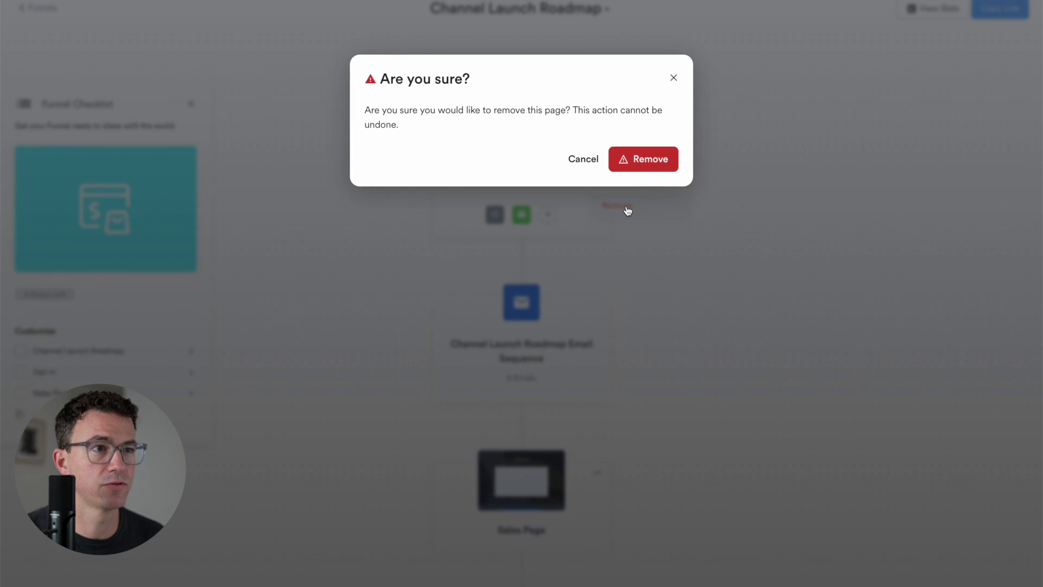
{"action": "left_click", "coordinate": [647, 163]}
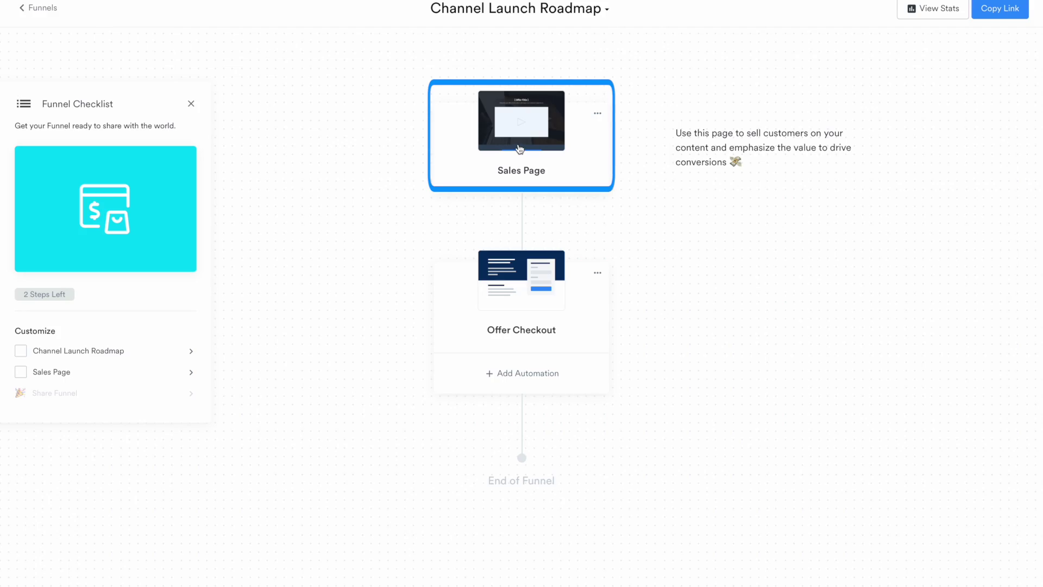
{"action": "left_click", "coordinate": [517, 147]}
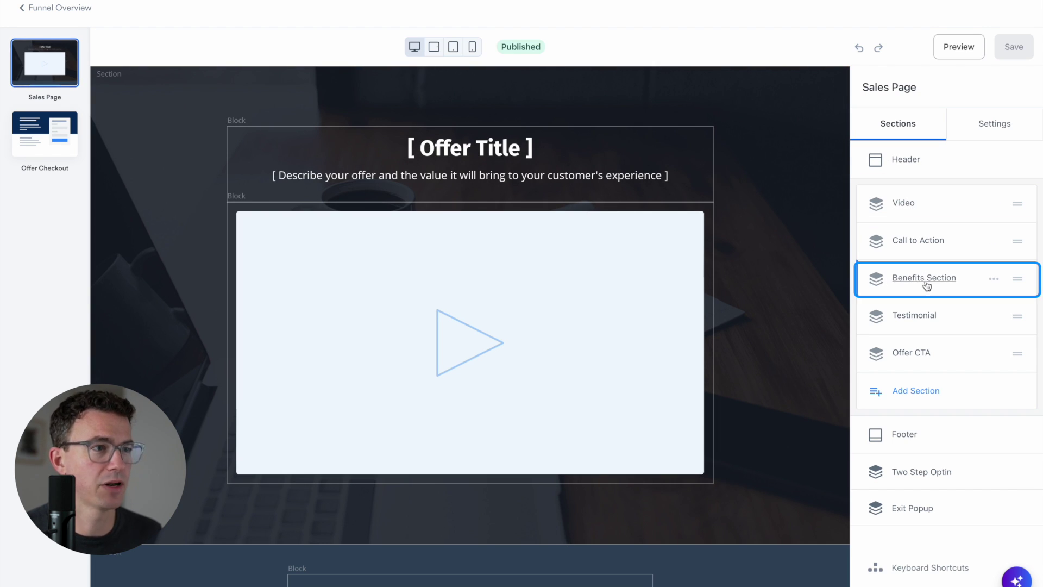
Browse the available section blocks, then delete the Testimonial section
{"action": "left_click", "coordinate": [909, 396]}
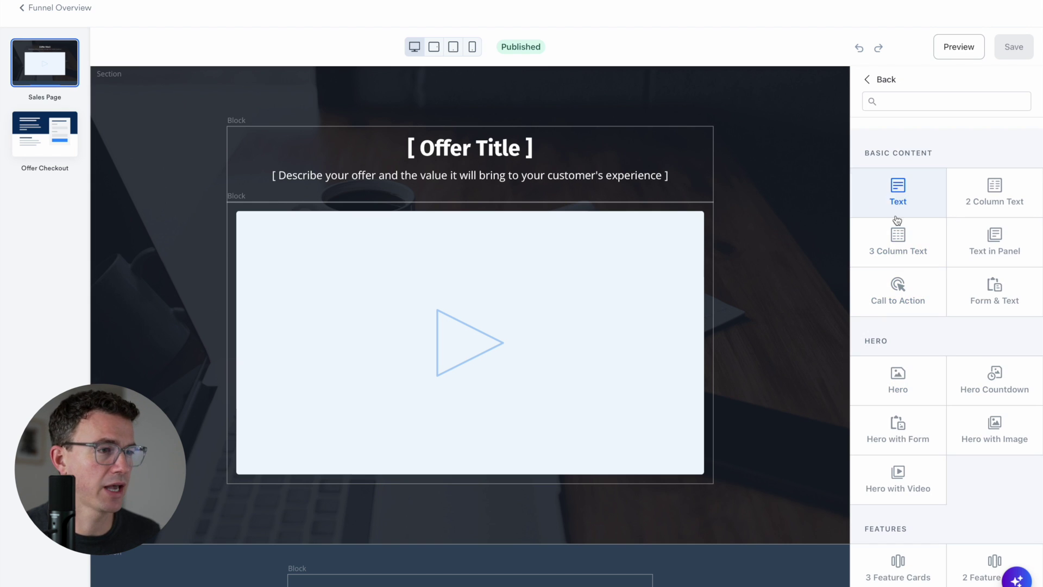
{"action": "scroll", "coordinate": [900, 321], "scroll_direction": "down", "scroll_amount": 8}
{"action": "scroll", "coordinate": [906, 315], "scroll_direction": "up", "scroll_amount": 10}
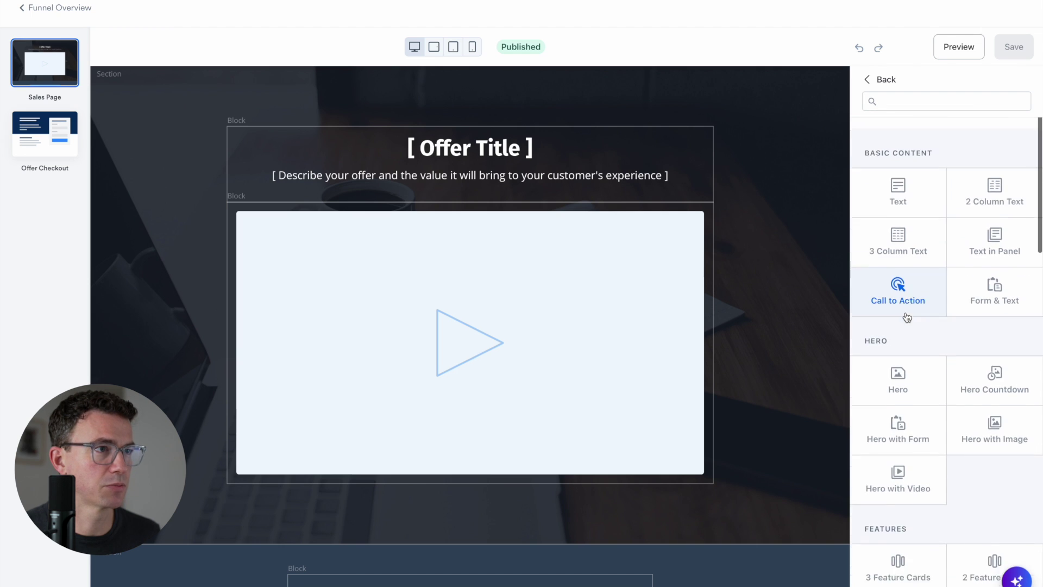
{"action": "left_click", "coordinate": [880, 80]}
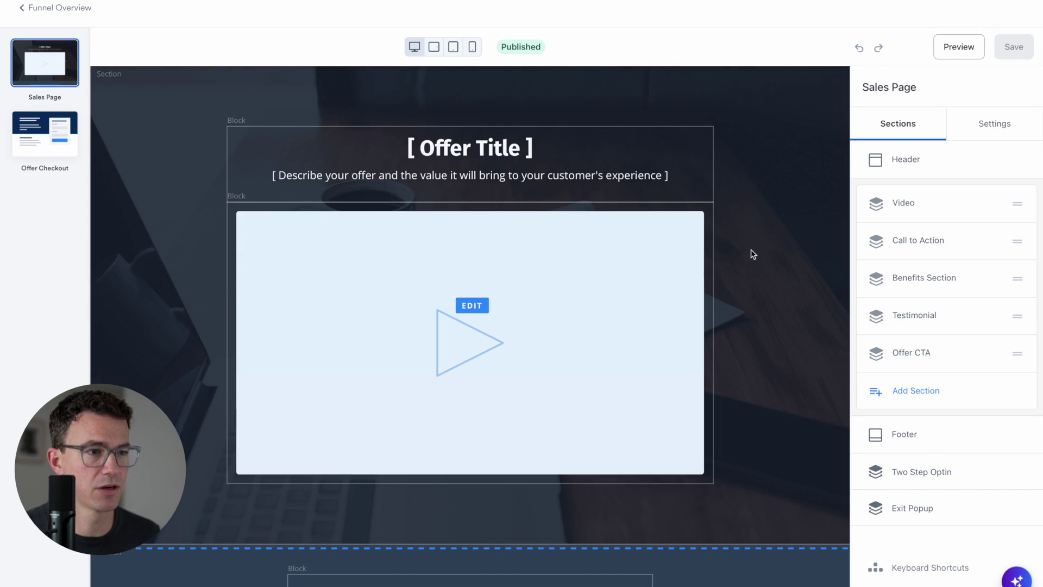
{"action": "scroll", "coordinate": [750, 253], "scroll_direction": "down", "scroll_amount": 3}
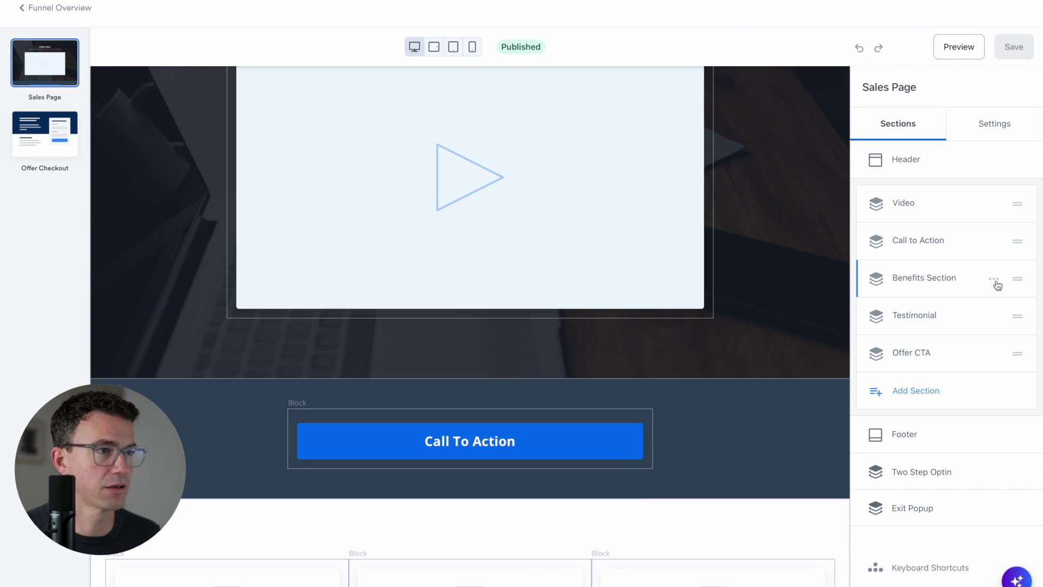
{"action": "left_click", "coordinate": [994, 317]}
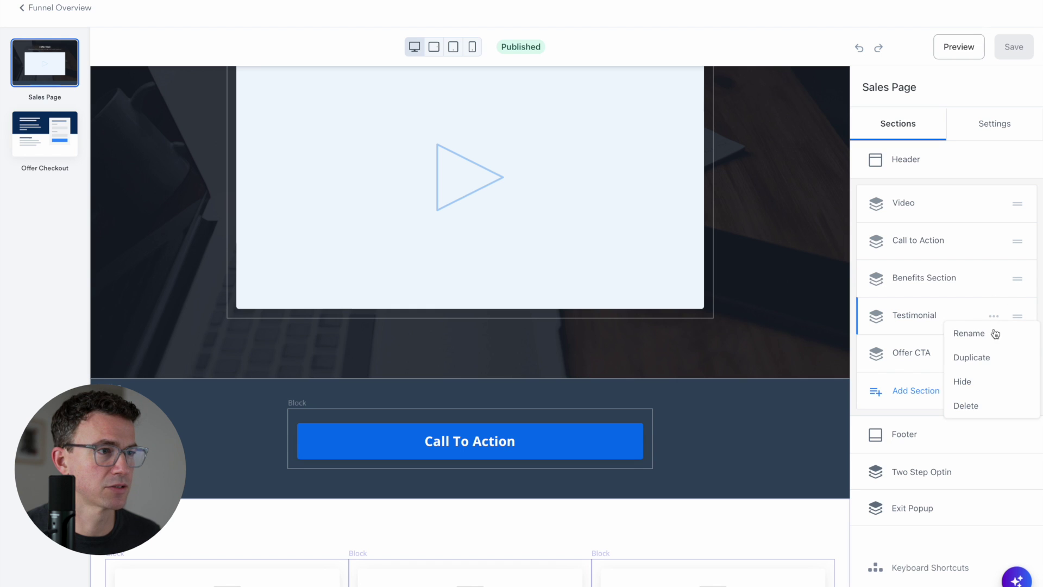
{"action": "left_click", "coordinate": [980, 406]}
Show the Video section's Background settings: Image media, Center position, dark colour
{"action": "left_click", "coordinate": [804, 245]}
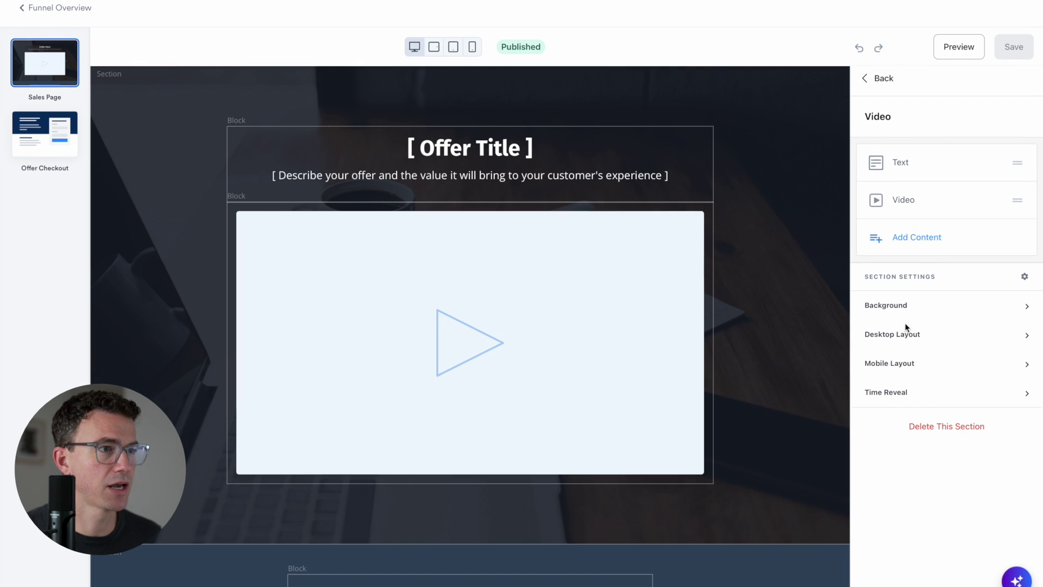
{"action": "left_click", "coordinate": [900, 304]}
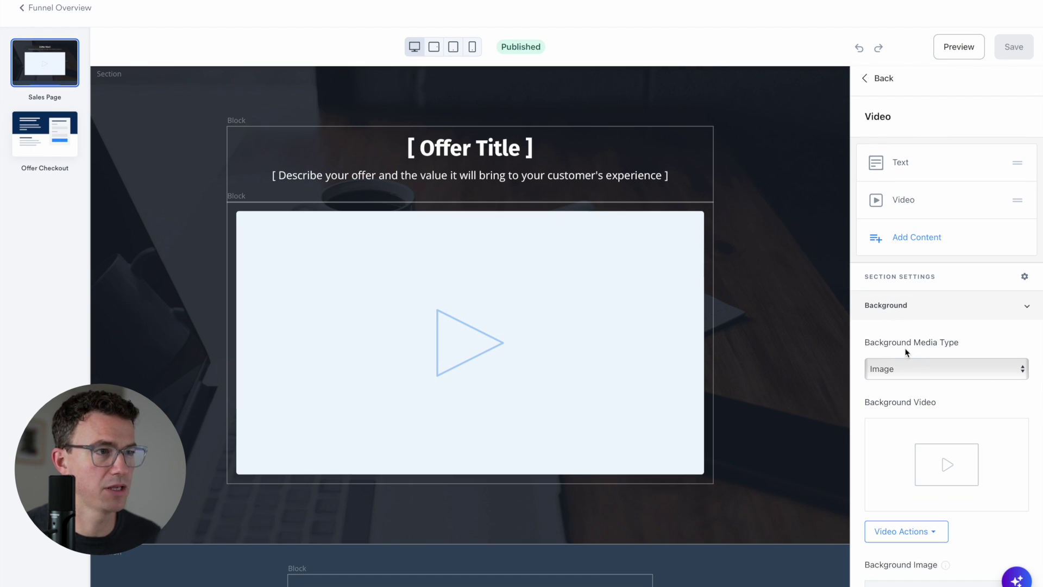
{"action": "scroll", "coordinate": [898, 374], "scroll_direction": "down", "scroll_amount": 5}
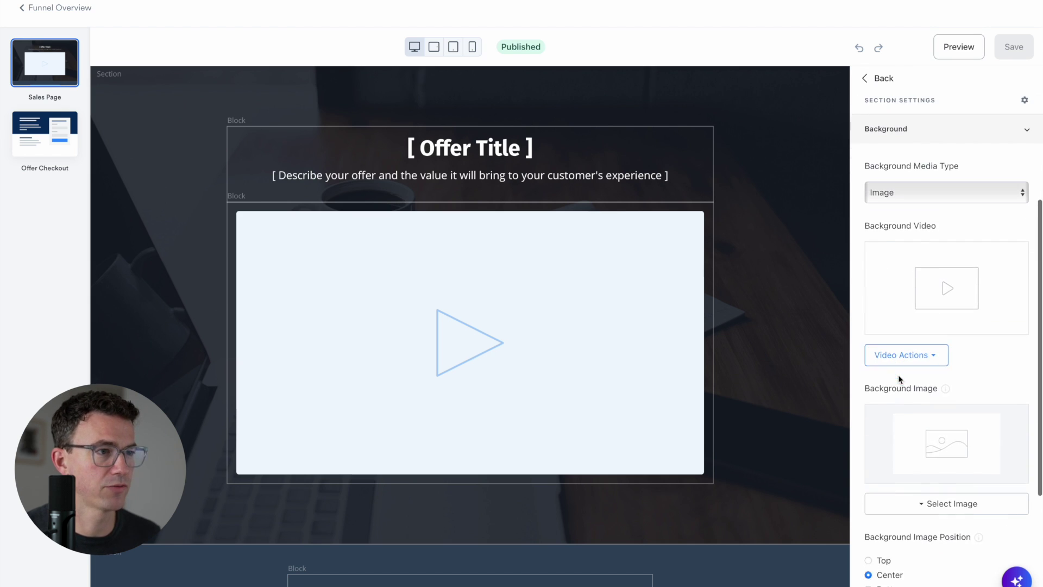
{"action": "scroll", "coordinate": [898, 374], "scroll_direction": "down", "scroll_amount": 2}
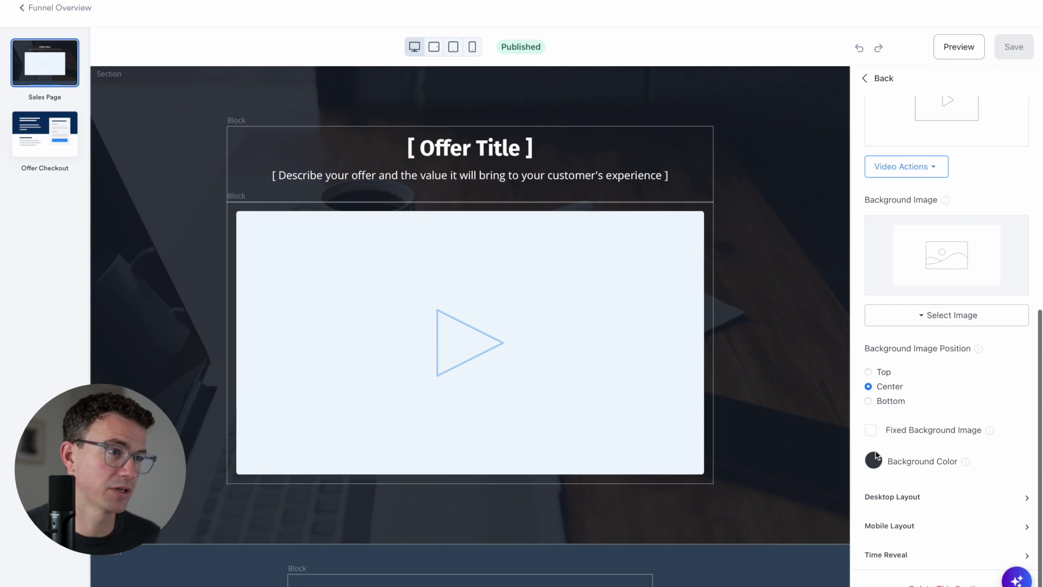
{"action": "scroll", "coordinate": [902, 458], "scroll_direction": "down", "scroll_amount": 1}
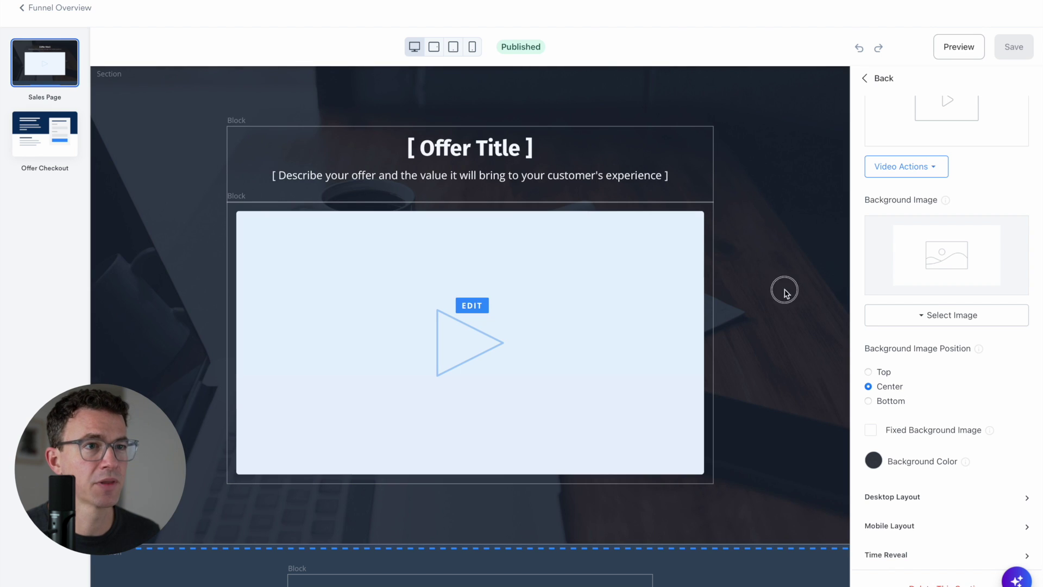
Retitle the hero 'Ready to Launch your Channel?' and upload channel_launch_roadmap.mp4 into the video block
{"action": "left_click", "coordinate": [561, 144]}
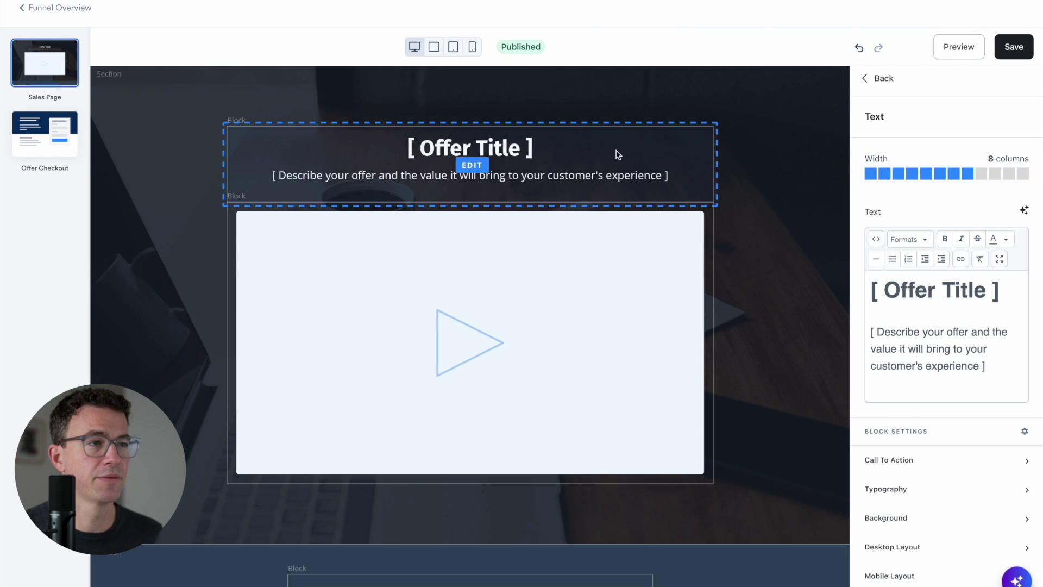
{"action": "left_click", "coordinate": [493, 139]}
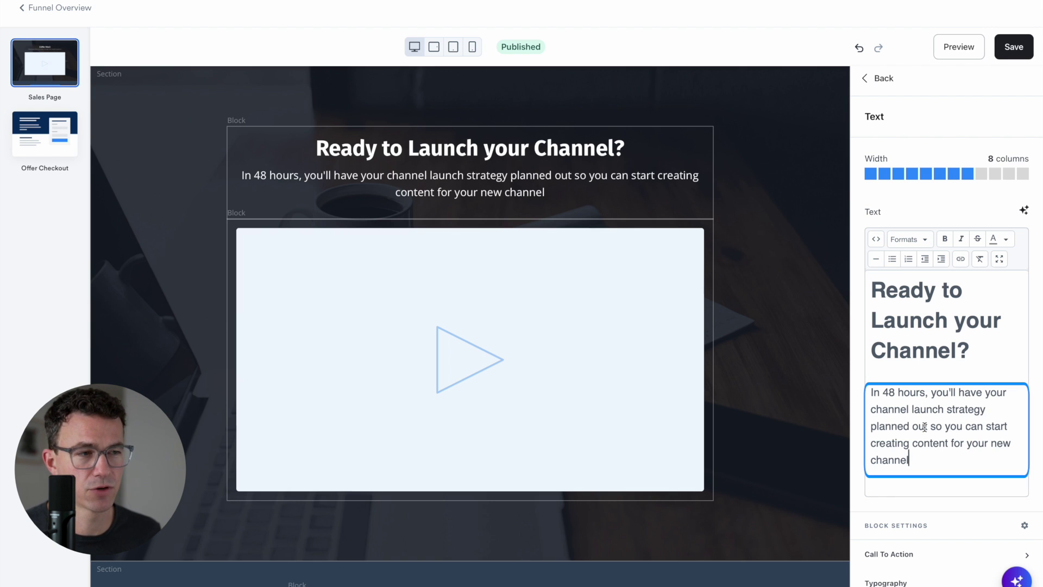
{"action": "left_click", "coordinate": [468, 360]}
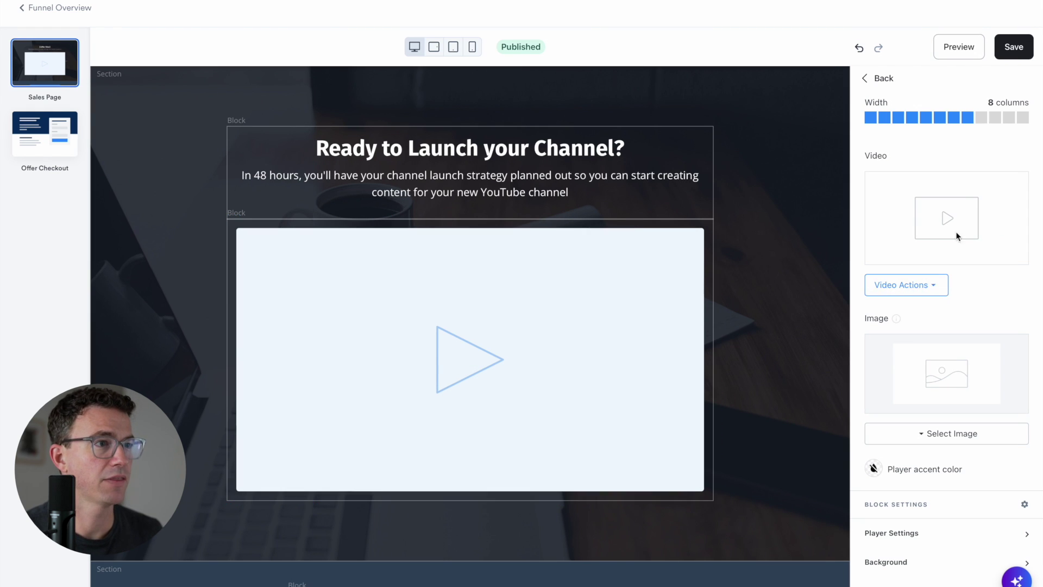
{"action": "left_click", "coordinate": [927, 284]}
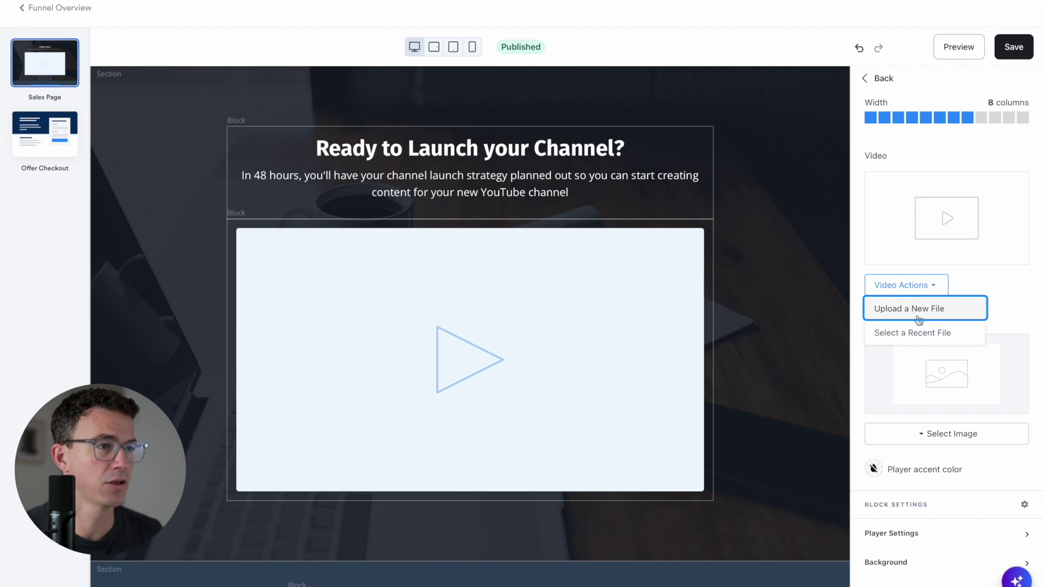
{"action": "key", "text": "Down"}
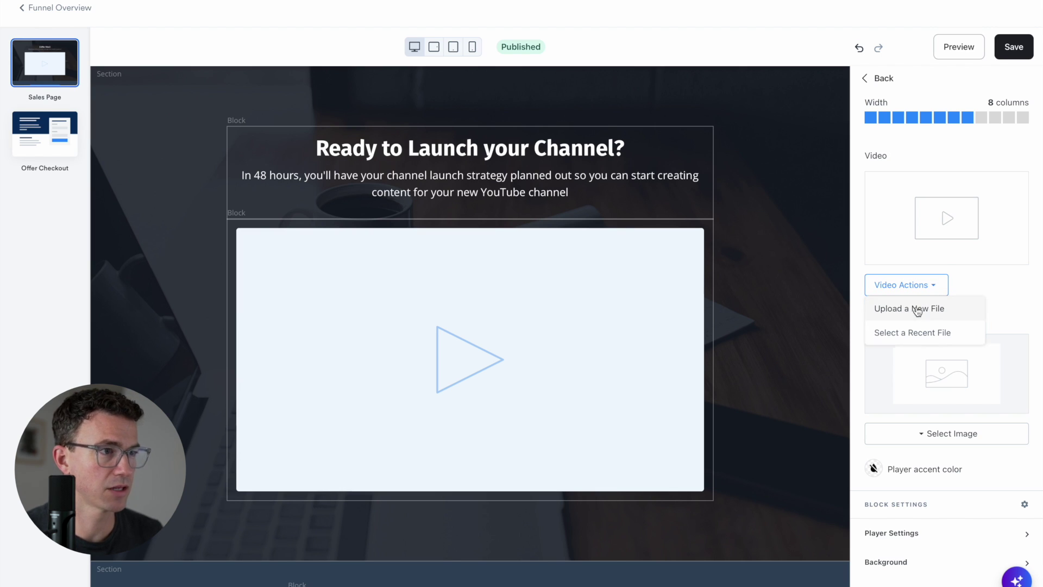
{"action": "left_click", "coordinate": [918, 310]}
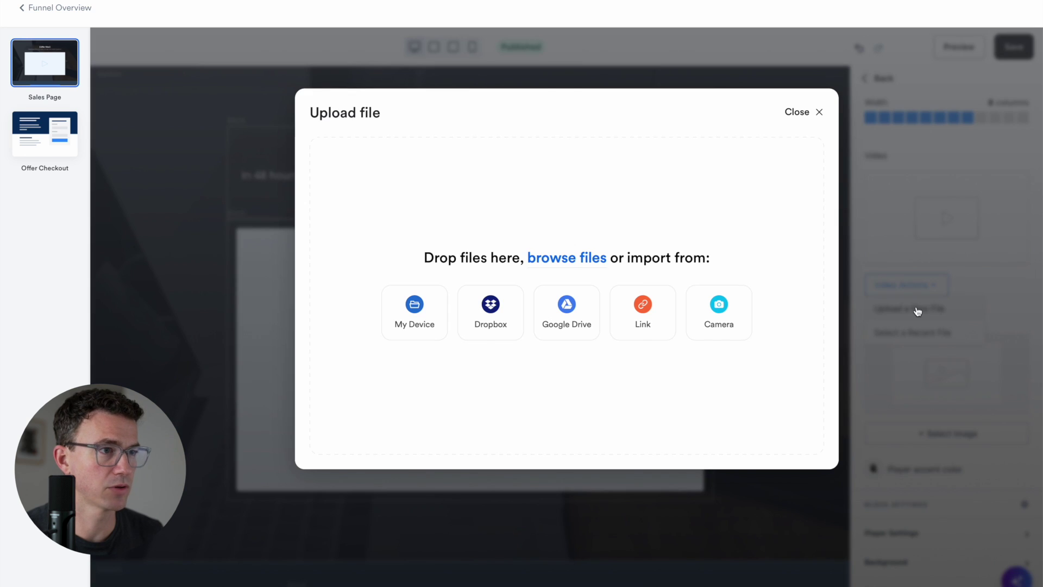
{"action": "left_click", "coordinate": [417, 306]}
{"action": "left_click", "coordinate": [451, 254]}
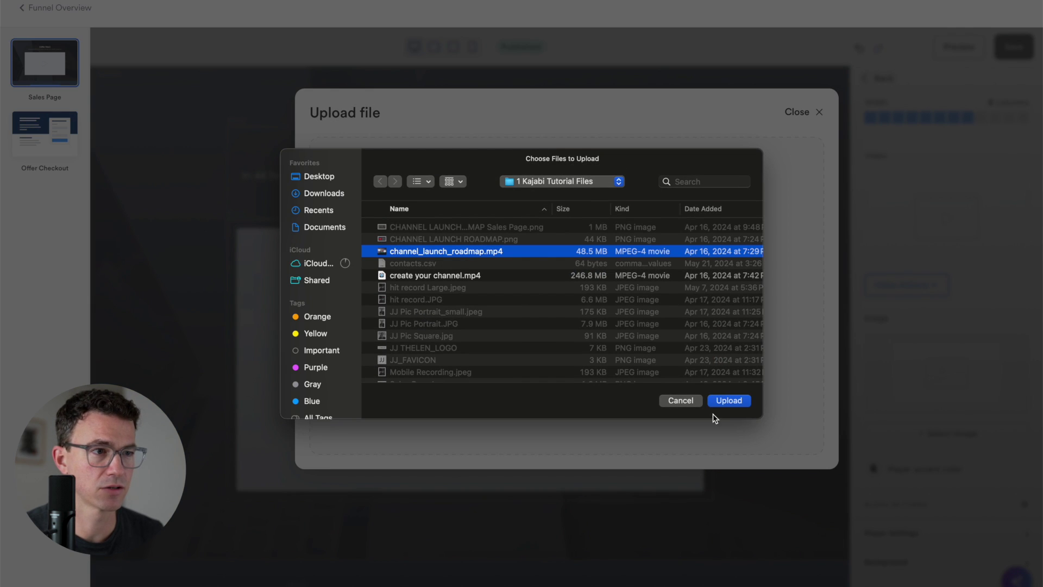
{"action": "left_click", "coordinate": [720, 401]}
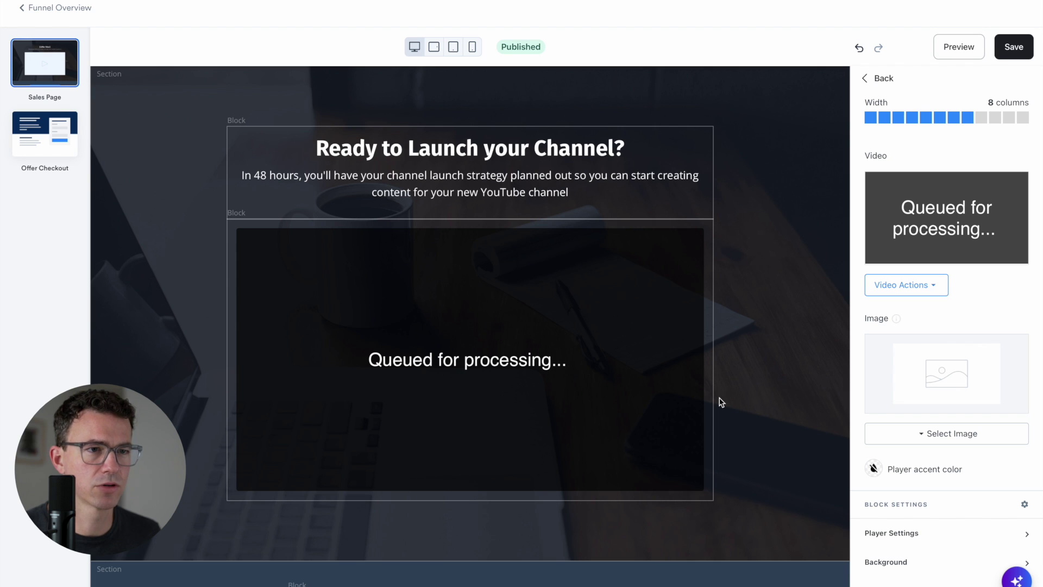
{"action": "scroll", "coordinate": [721, 402], "scroll_direction": "down", "scroll_amount": 3}
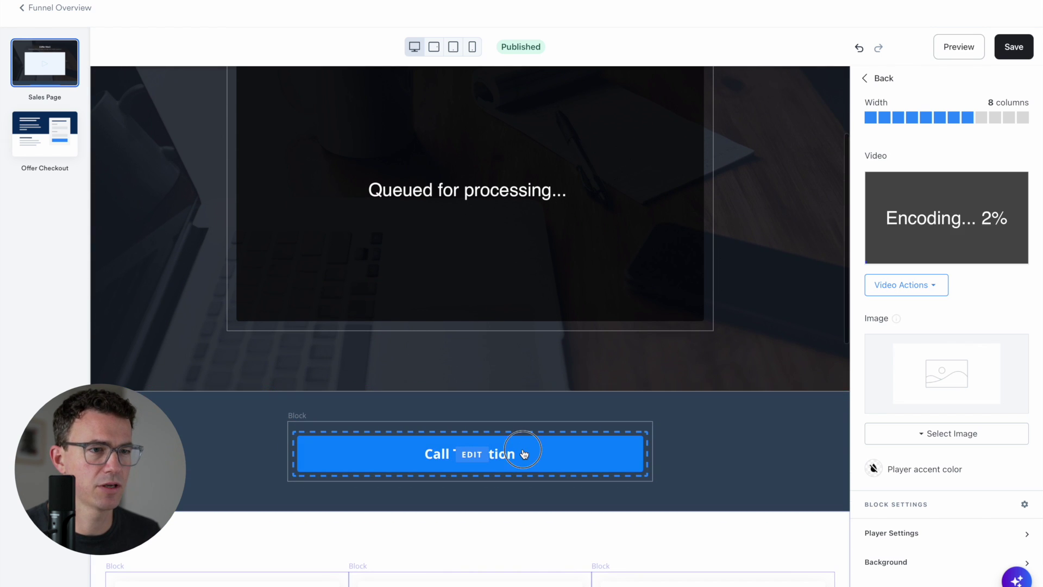
{"action": "left_click", "coordinate": [523, 453]}
{"action": "scroll", "coordinate": [543, 424], "scroll_direction": "down", "scroll_amount": 2}
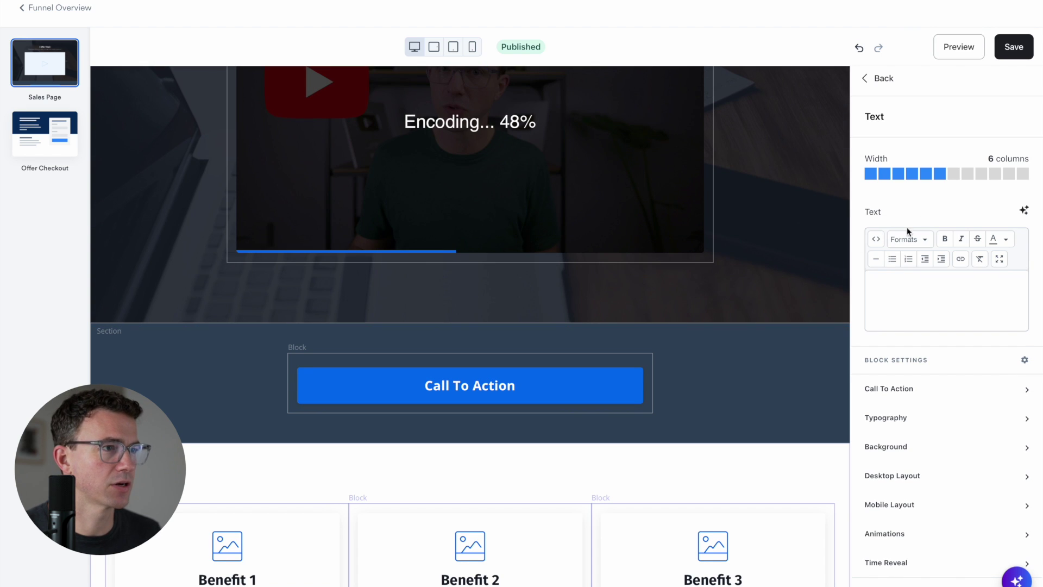
Relabel the call-to-action button 'Ready to Launch My Channel!🚀'
{"action": "left_click", "coordinate": [920, 390]}
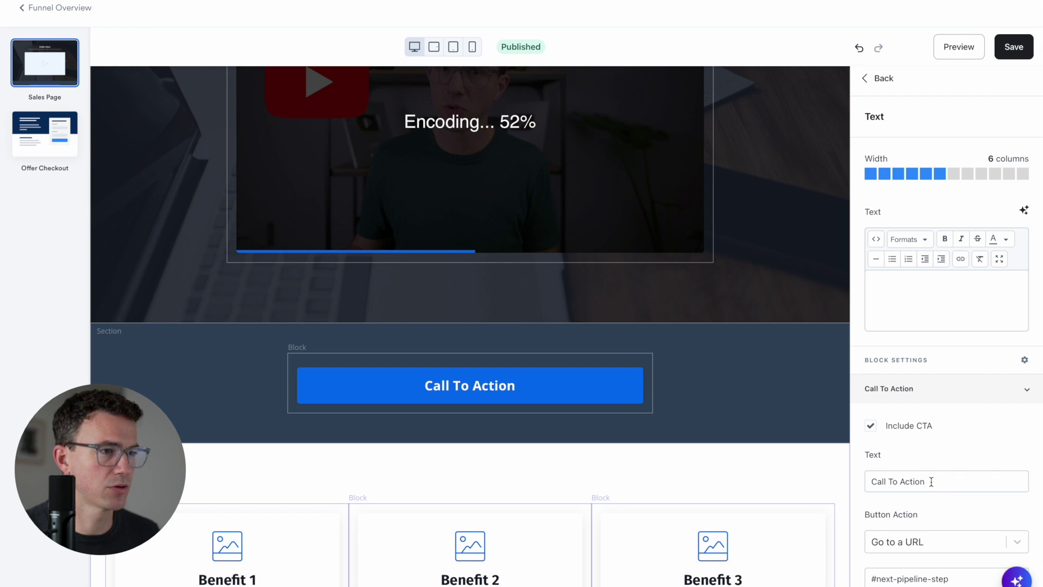
{"action": "left_click", "coordinate": [937, 485]}
{"action": "triple_click", "coordinate": [937, 484]}
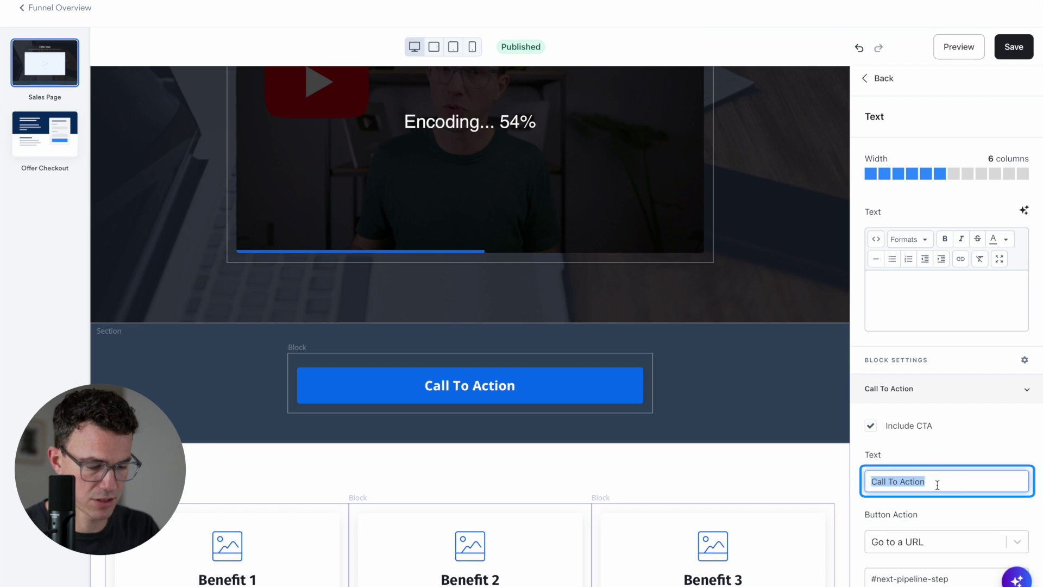
{"action": "type", "text": "Ready to Lauch"}
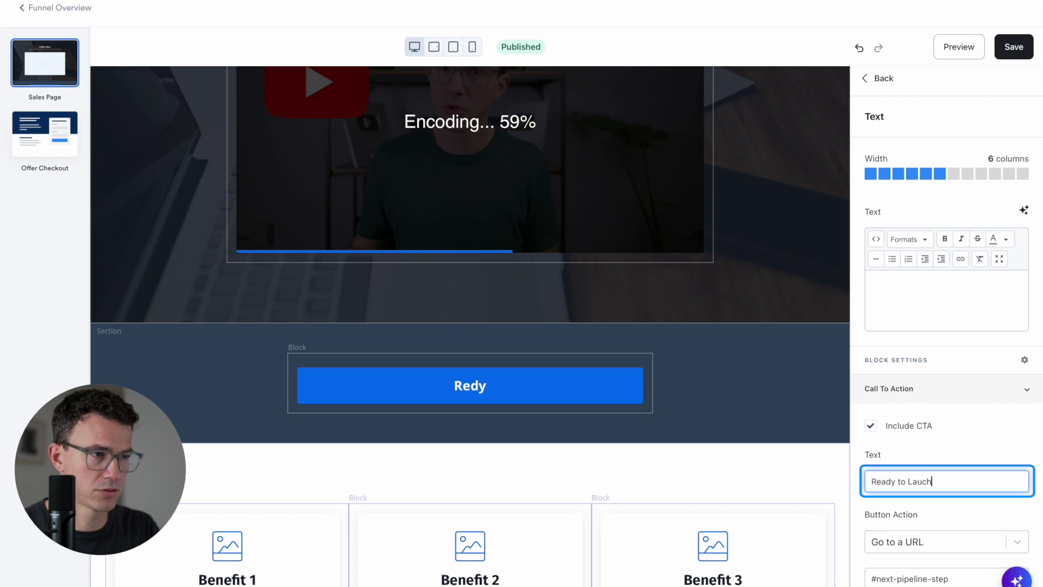
{"action": "key", "text": "Left"}
{"action": "type", "text": "n"}
{"action": "key", "text": "End"}
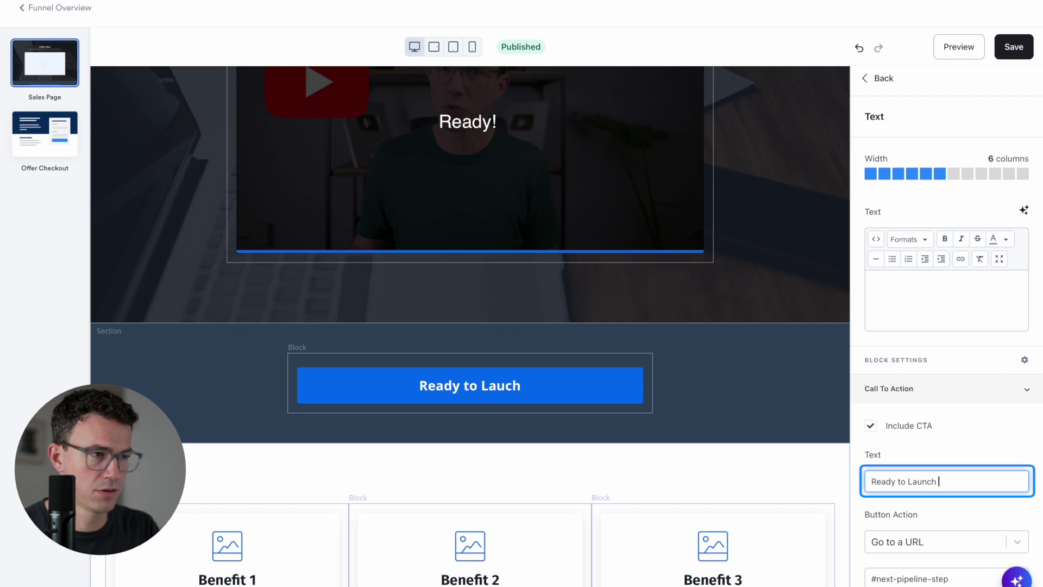
{"action": "type", "text": "My Channel!"}
{"action": "key", "text": "ctrl+super+space"}
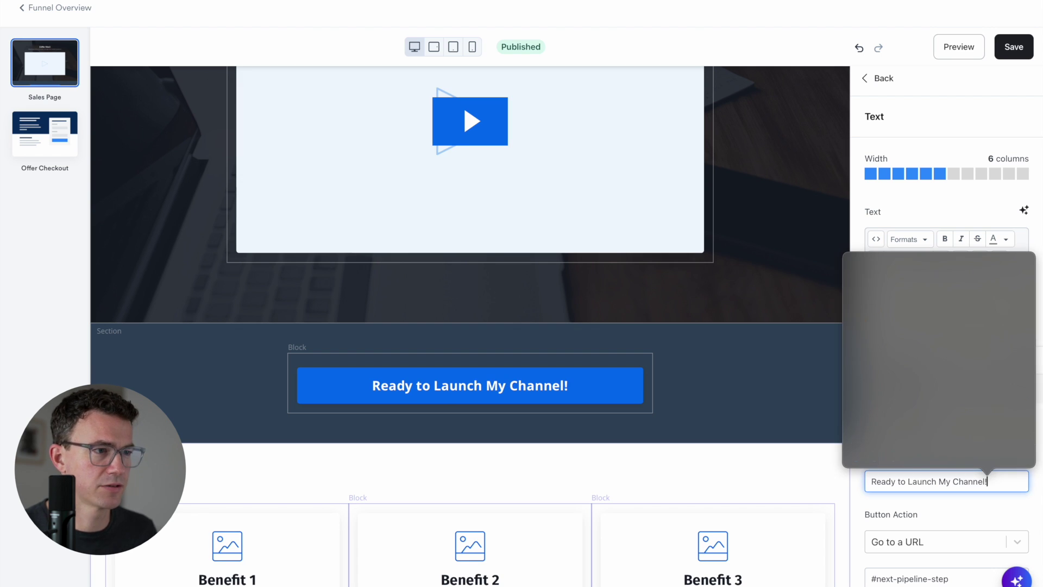
{"action": "key", "text": "Escape"}
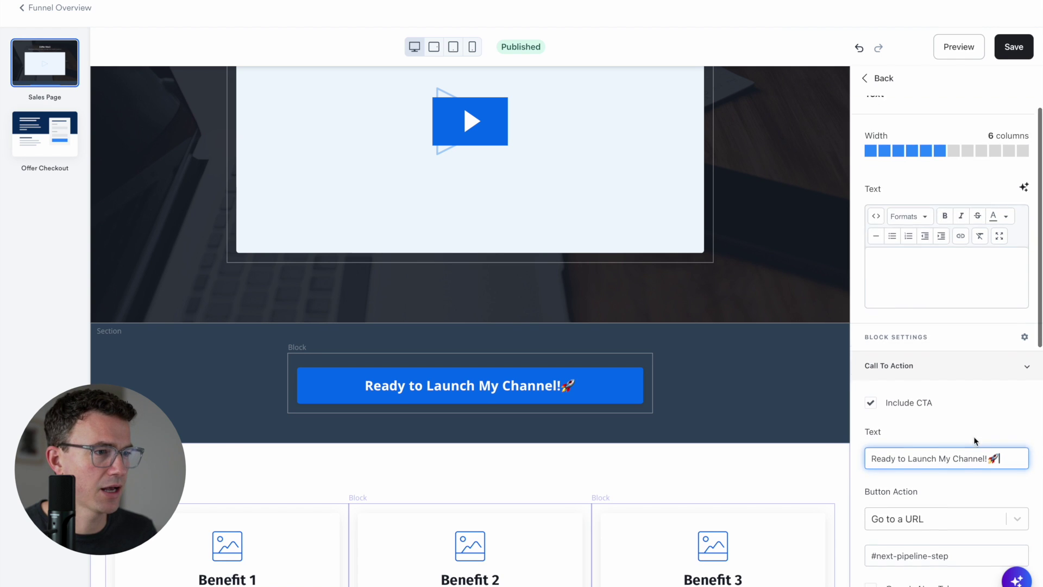
{"action": "scroll", "coordinate": [969, 440], "scroll_direction": "down", "scroll_amount": 2}
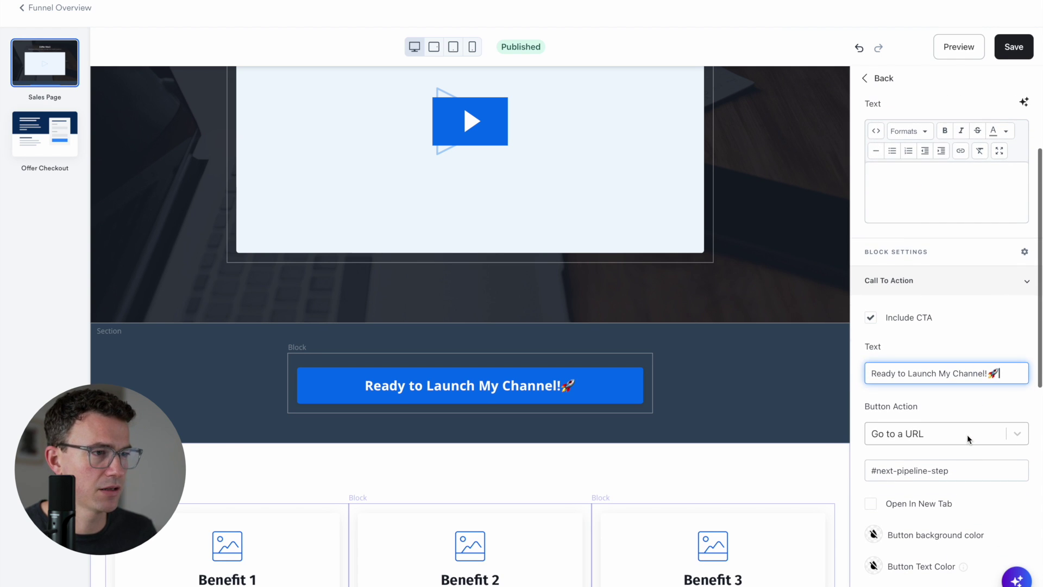
Set the button action to 'Go to a Checkout Page' and its background to red
{"action": "left_click", "coordinate": [1019, 436]}
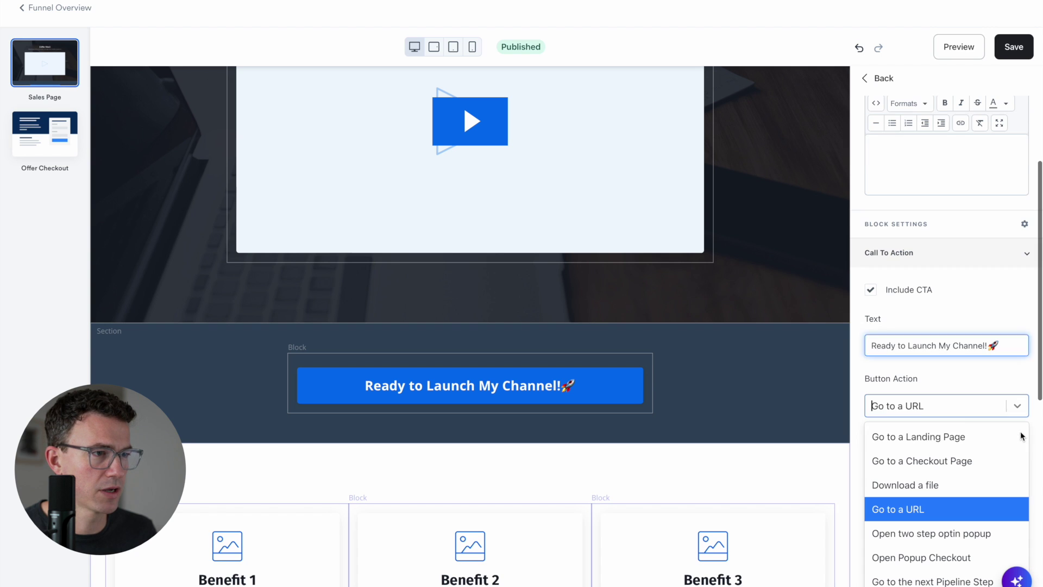
{"action": "left_click", "coordinate": [976, 460]}
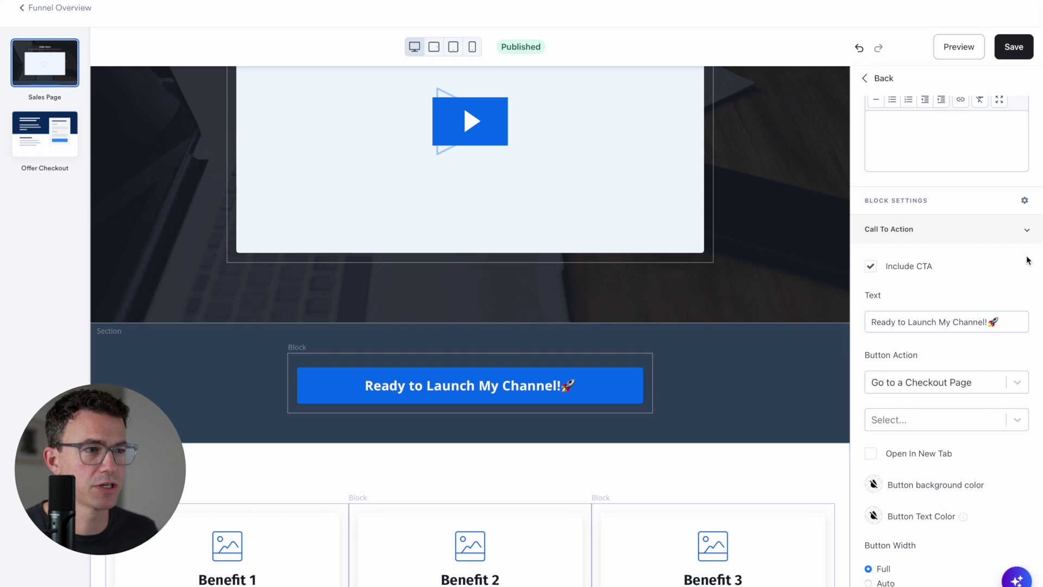
{"action": "left_click", "coordinate": [922, 488]}
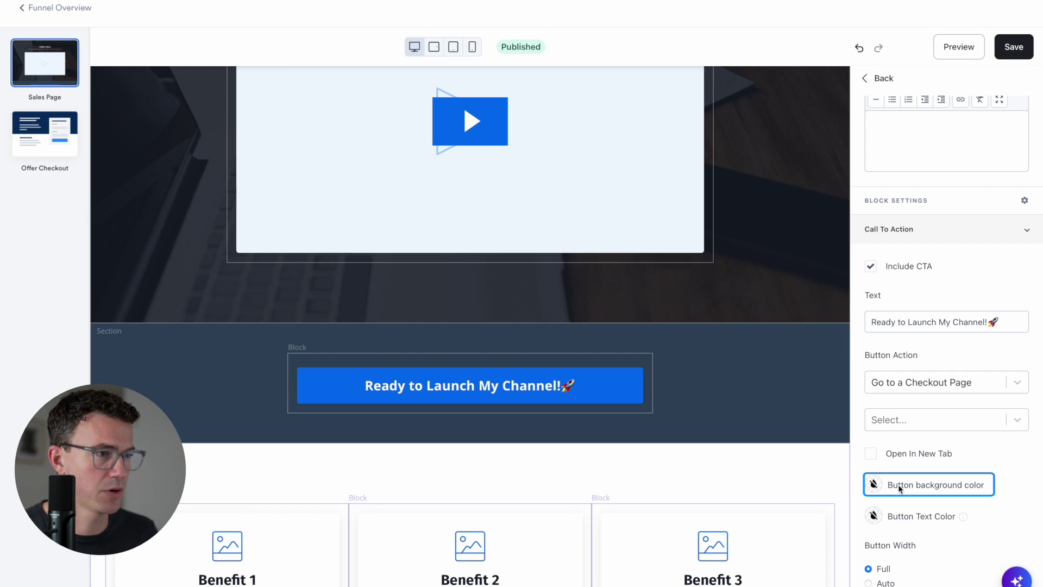
{"action": "left_click", "coordinate": [873, 484]}
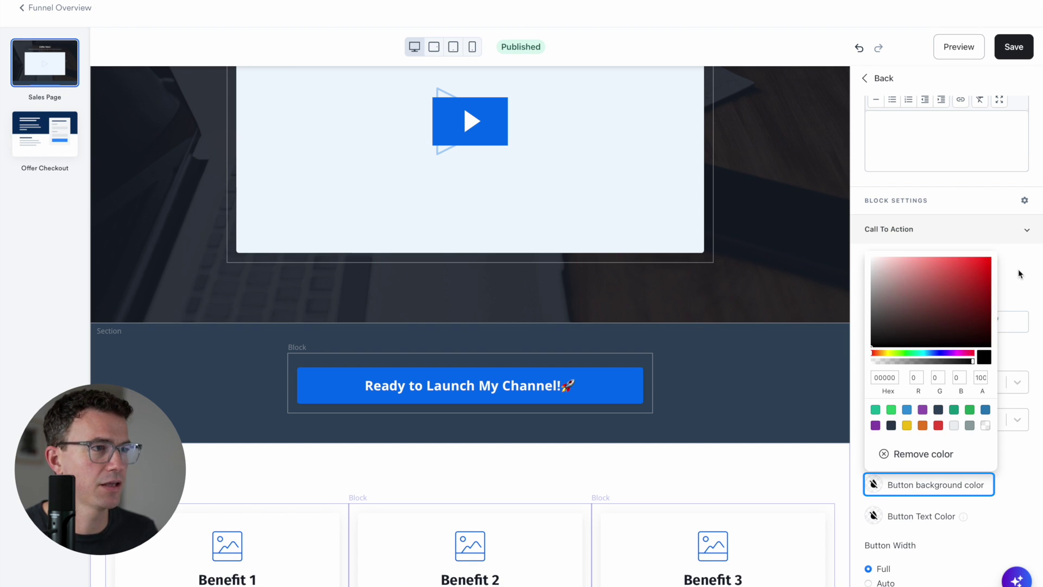
{"action": "left_click", "coordinate": [990, 260]}
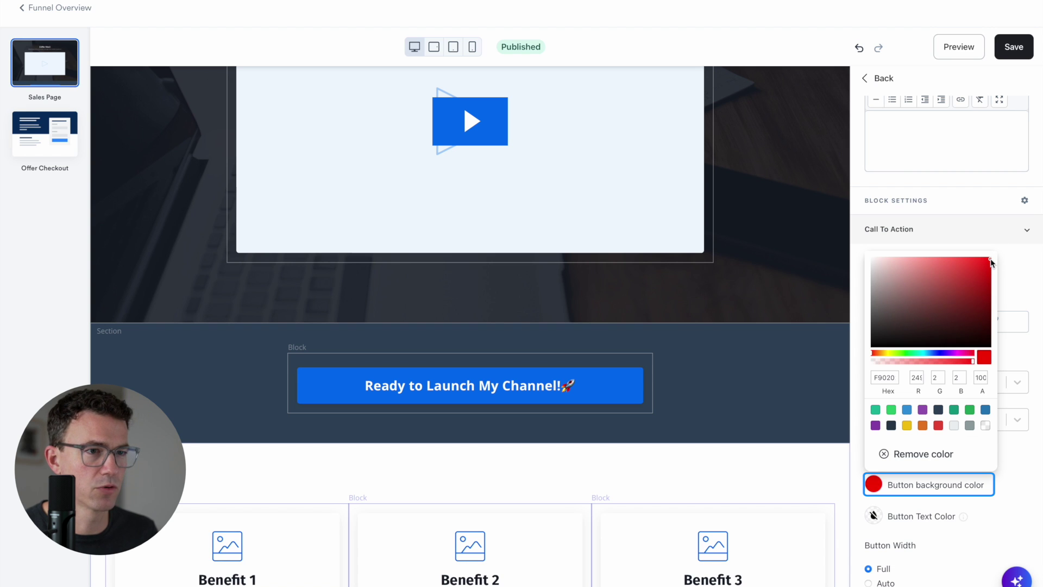
{"action": "left_click", "coordinate": [1037, 357]}
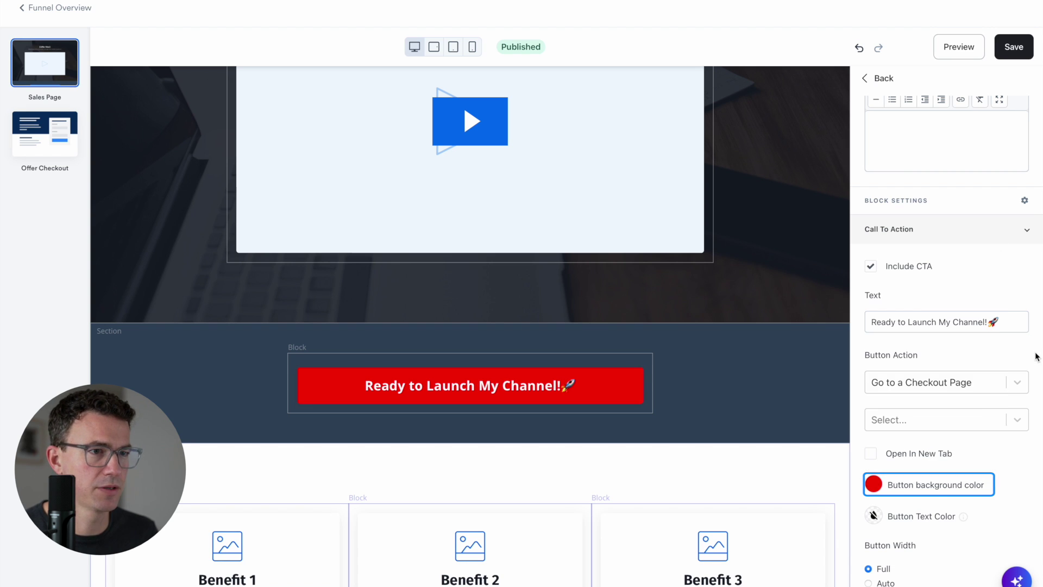
{"action": "scroll", "coordinate": [373, 249], "scroll_direction": "down", "scroll_amount": 5}
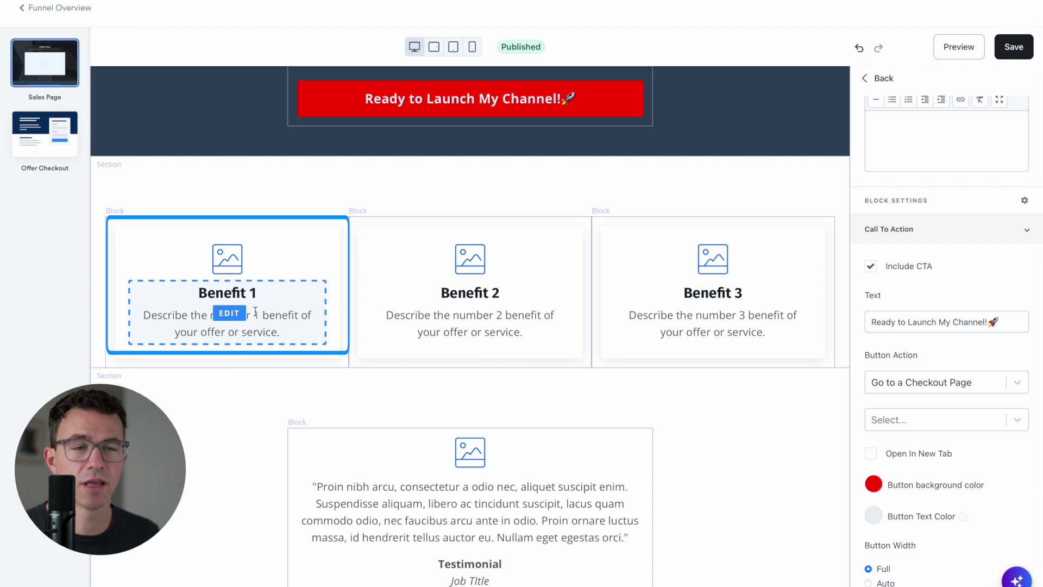
Title the first benefit card 'Choose Your Niche' and upload hit record Large.jpeg as its image
{"action": "left_click", "coordinate": [266, 296]}
{"action": "type", "text": "Choose Your Niche"}
{"action": "left_click", "coordinate": [940, 222]}
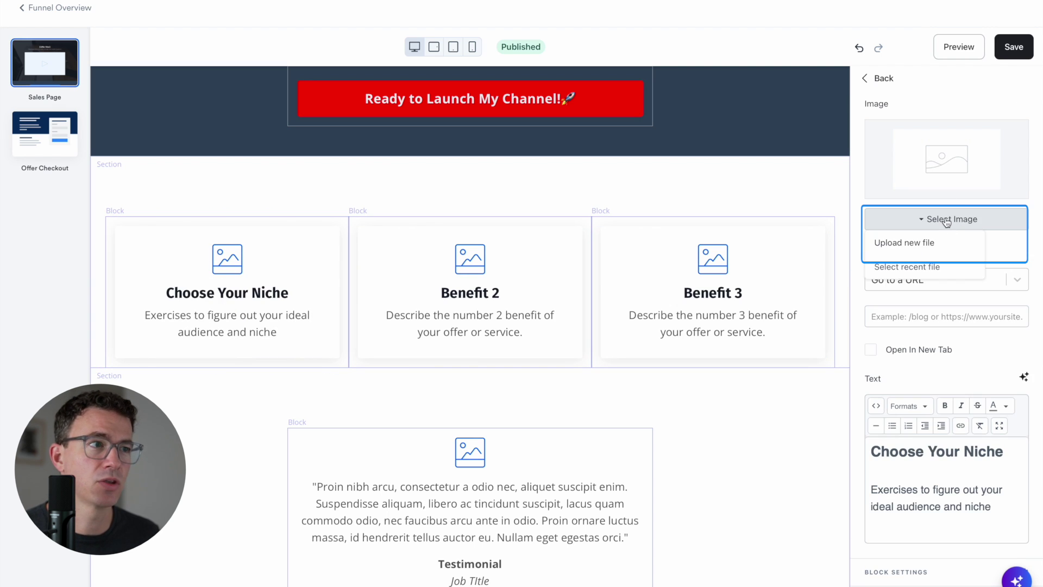
{"action": "left_click", "coordinate": [902, 242]}
{"action": "left_click", "coordinate": [415, 274]}
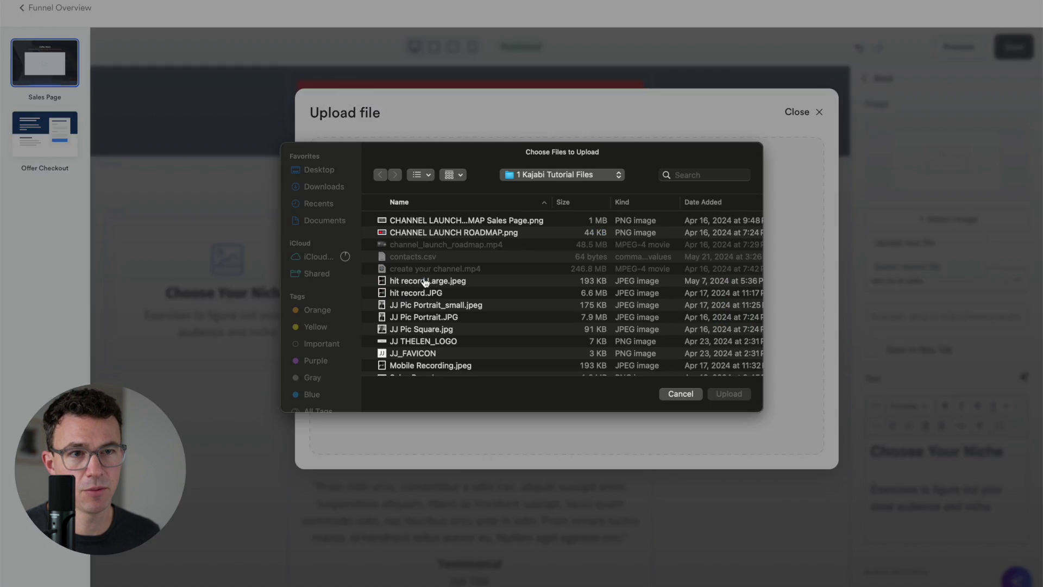
{"action": "double_click", "coordinate": [429, 281]}
{"action": "left_click", "coordinate": [341, 449]}
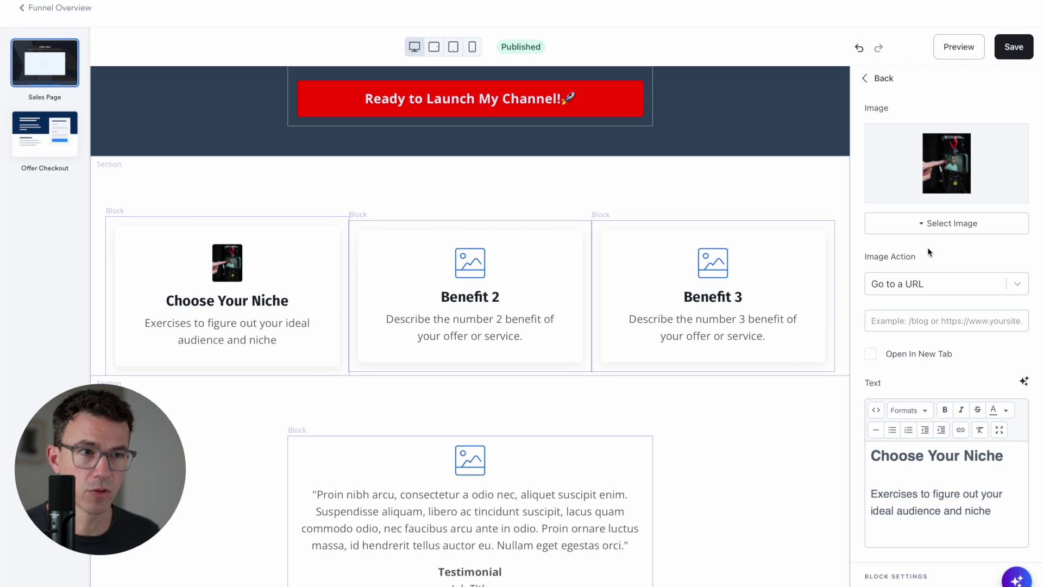
Edit the second card 'Correctly Create Your Channel' with JJ Pic Square.jpg, and the third 'Infinite Video Ideas'
{"action": "double_click", "coordinate": [475, 299]}
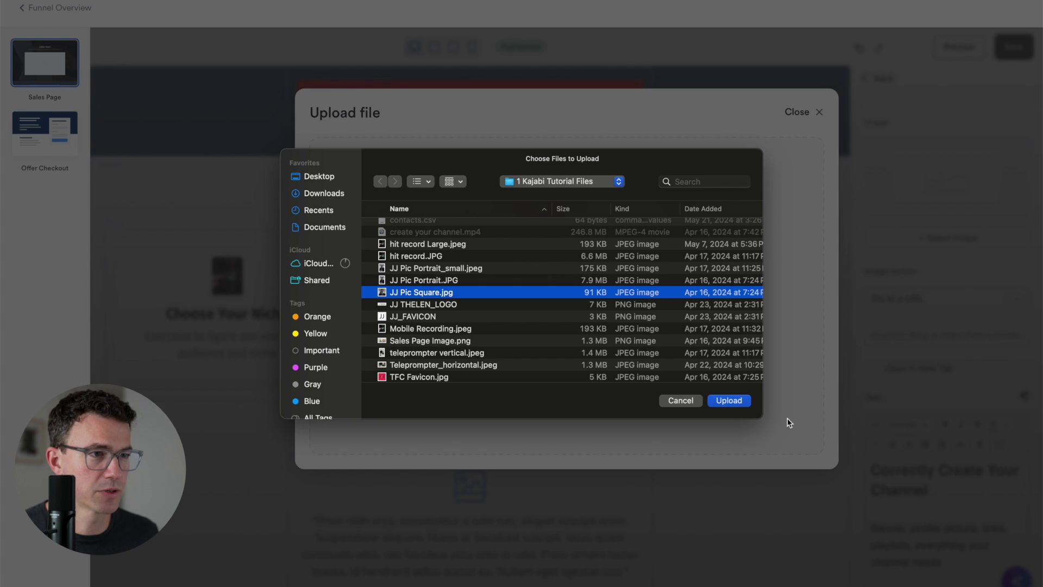
{"action": "left_click", "coordinate": [729, 400]}
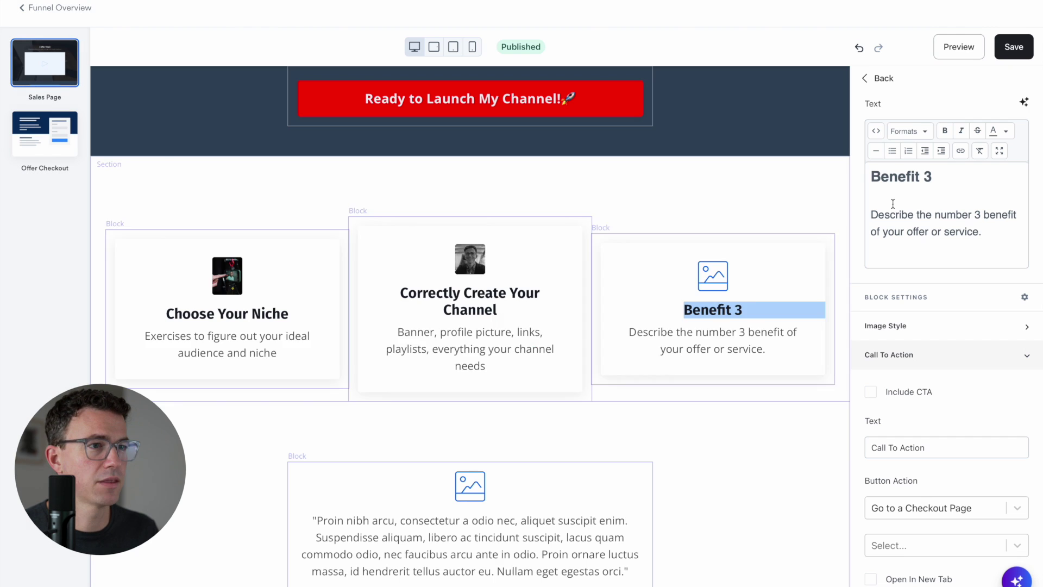
{"action": "left_click", "coordinate": [892, 205]}
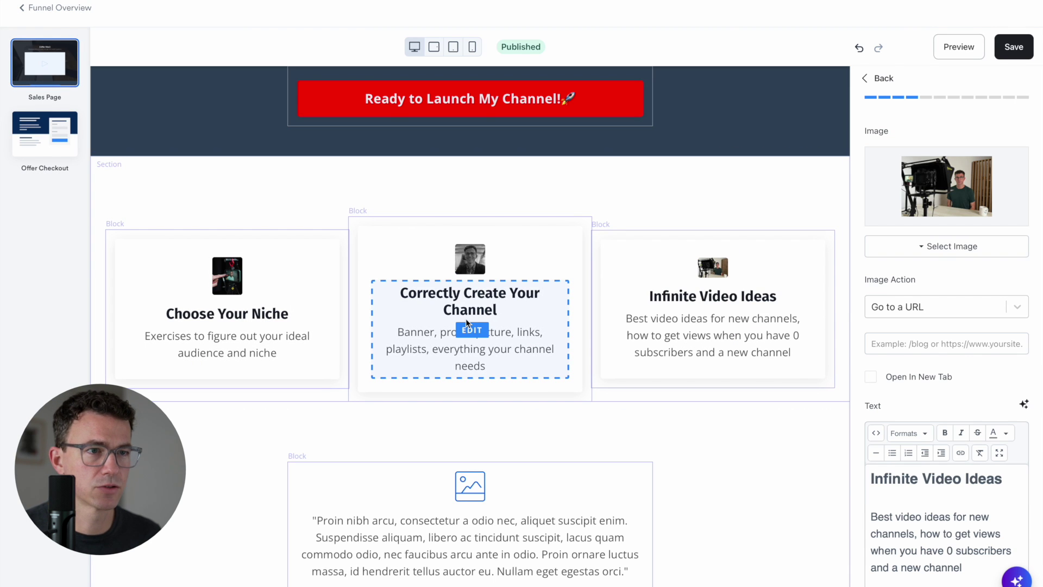
{"action": "scroll", "coordinate": [466, 318], "scroll_direction": "down", "scroll_amount": 3}
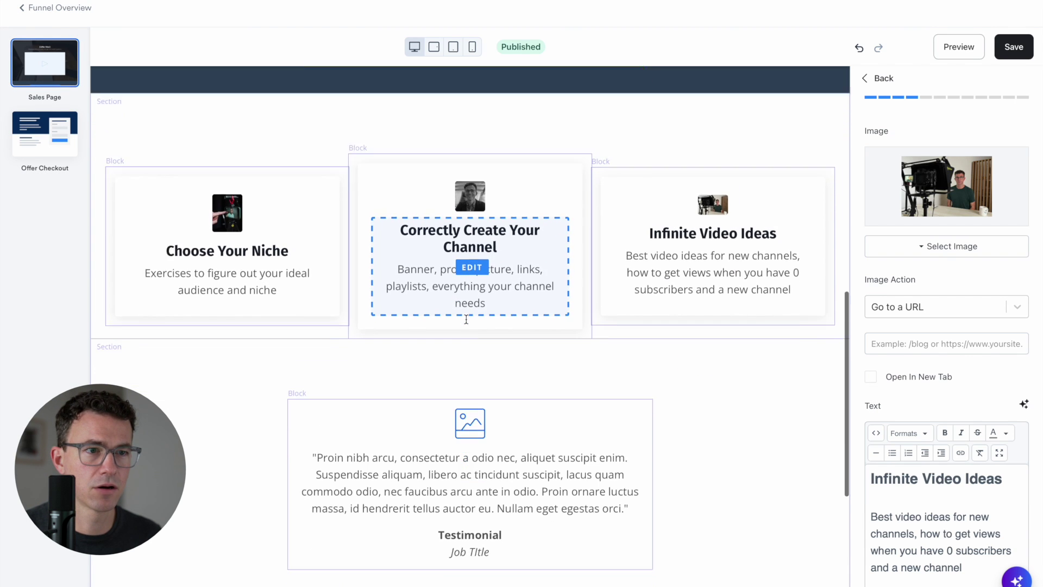
{"action": "left_click", "coordinate": [468, 318]}
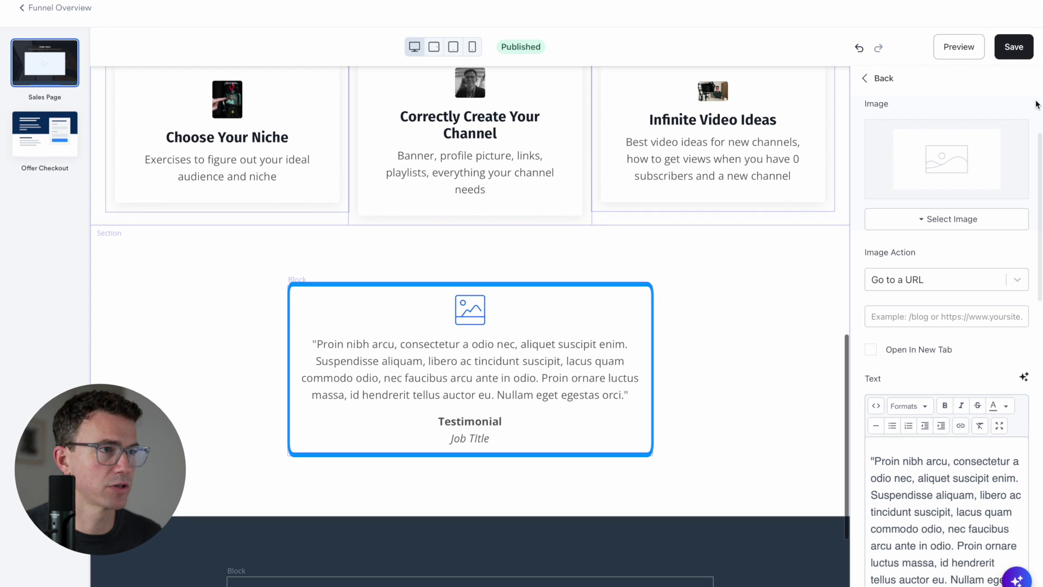
Upload JJ Pic Square.jpg as the testimonial photo, keeping its original crop
{"action": "left_click", "coordinate": [945, 218]}
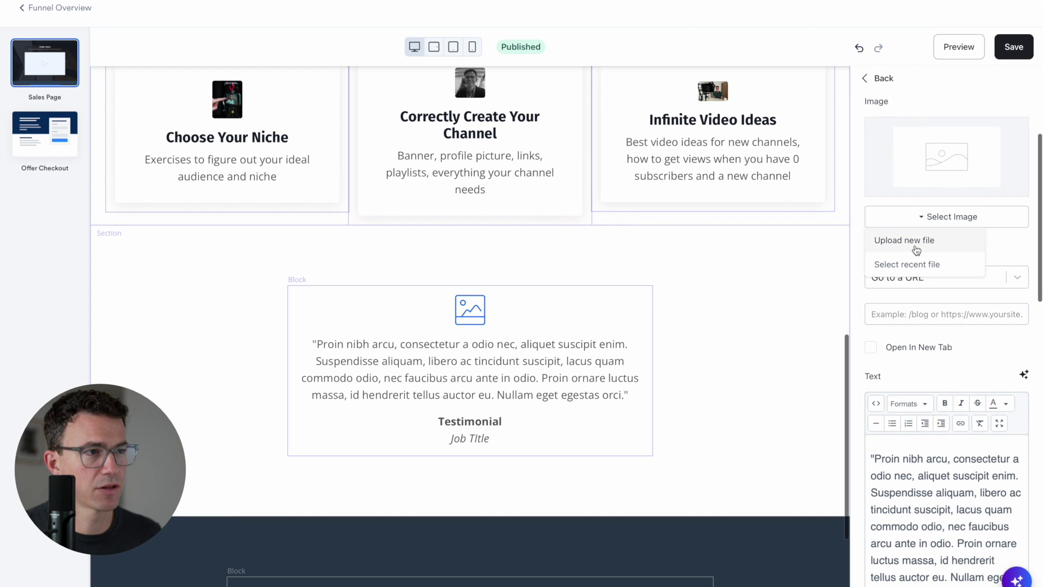
{"action": "left_click", "coordinate": [433, 275]}
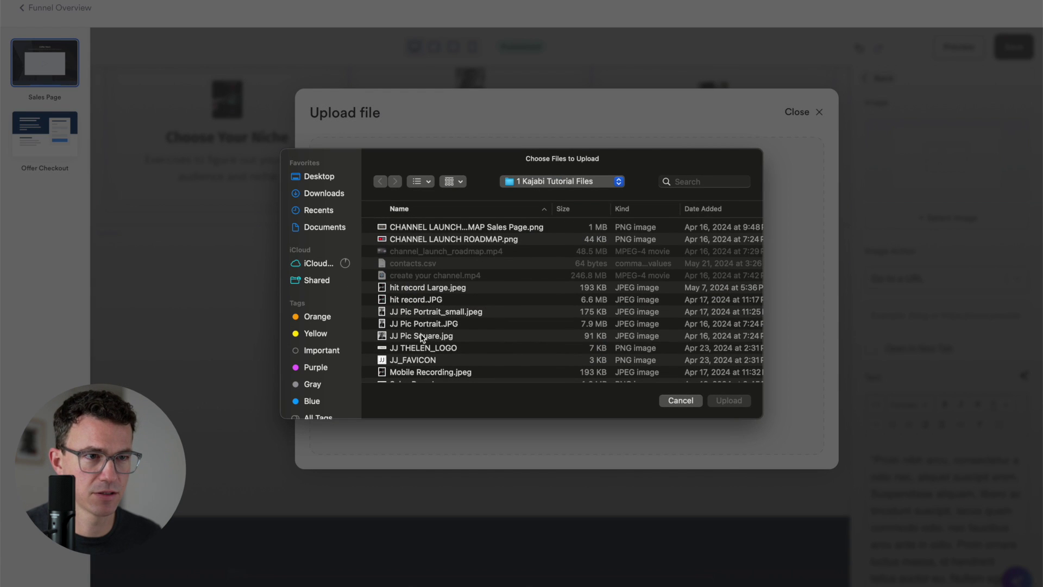
{"action": "left_click", "coordinate": [422, 337]}
{"action": "left_click", "coordinate": [728, 401]}
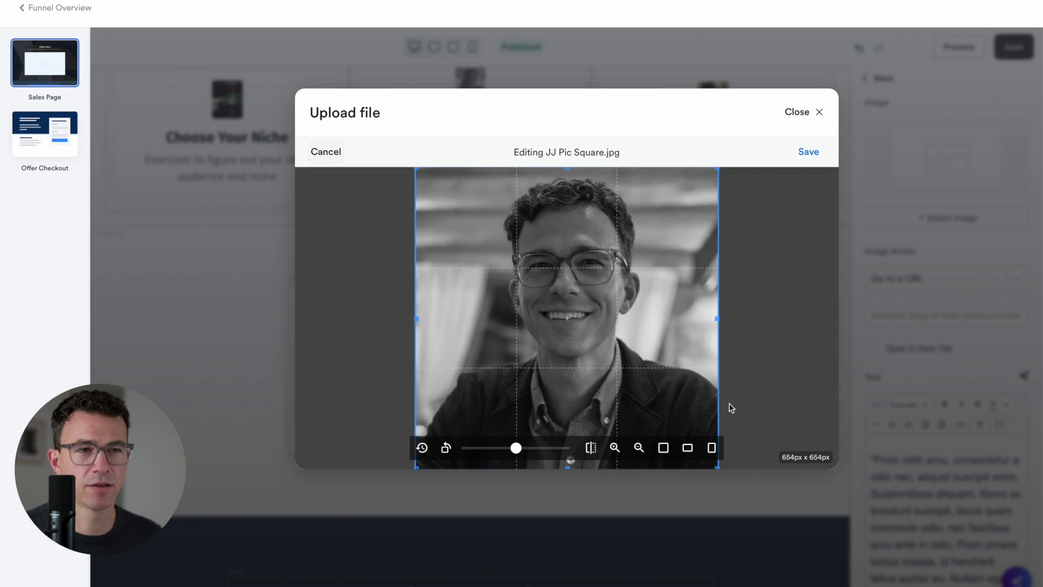
{"action": "left_click", "coordinate": [810, 153]}
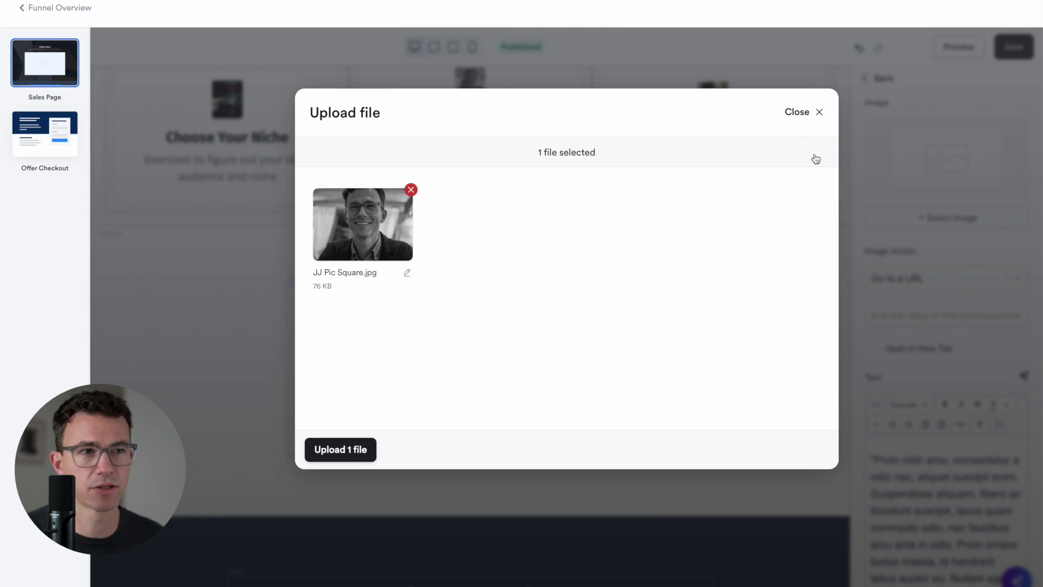
{"action": "left_click", "coordinate": [346, 448]}
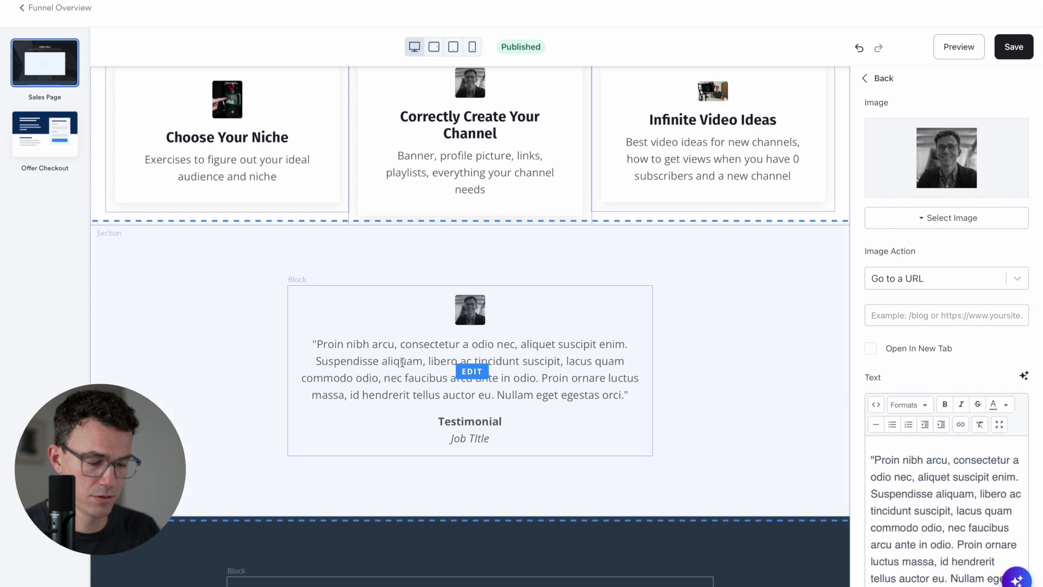
Set the quote to "I wouldn't have launched my course if I hadn't gone through Channel Launch Roadmap" and enter the author's name
{"action": "double_click", "coordinate": [389, 359]}
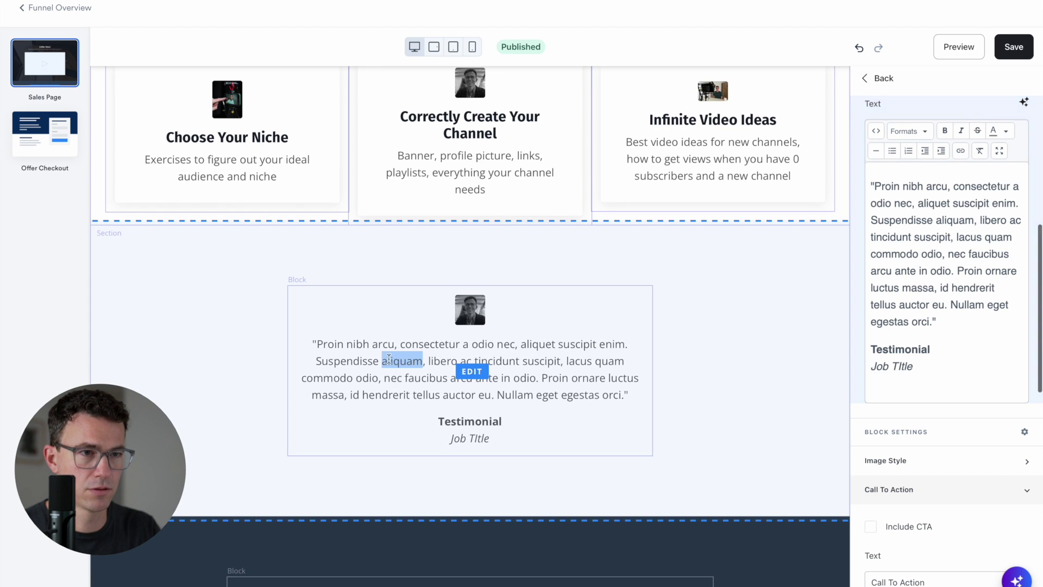
{"action": "left_click_drag", "start_coordinate": [317, 344], "coordinate": [625, 389]}
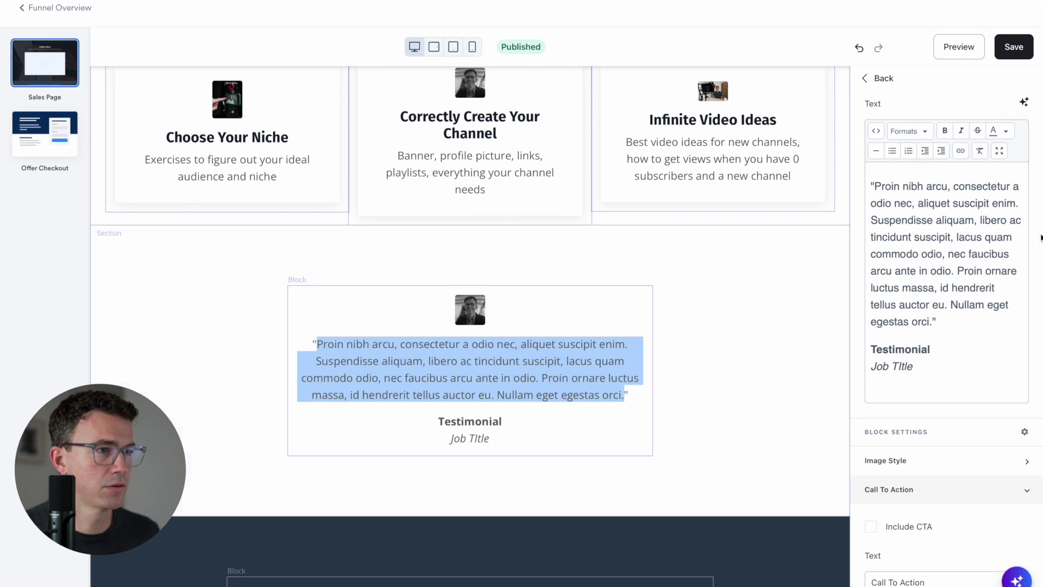
{"action": "left_click_drag", "start_coordinate": [934, 322], "coordinate": [876, 186]}
{"action": "type", "text": "I wouldn't have \""}
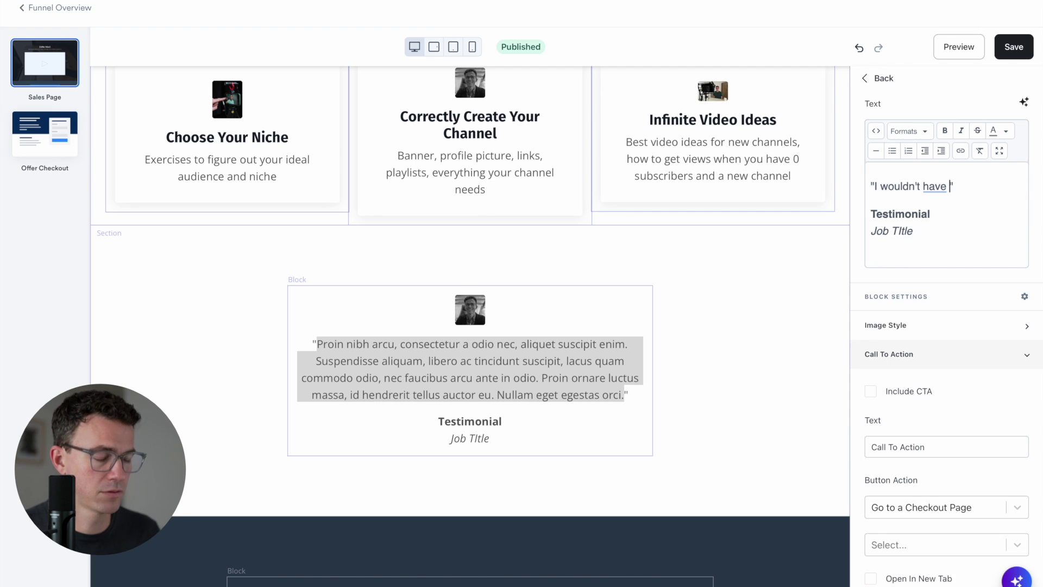
{"action": "type", "text": "hunched my course if I hadn't "}
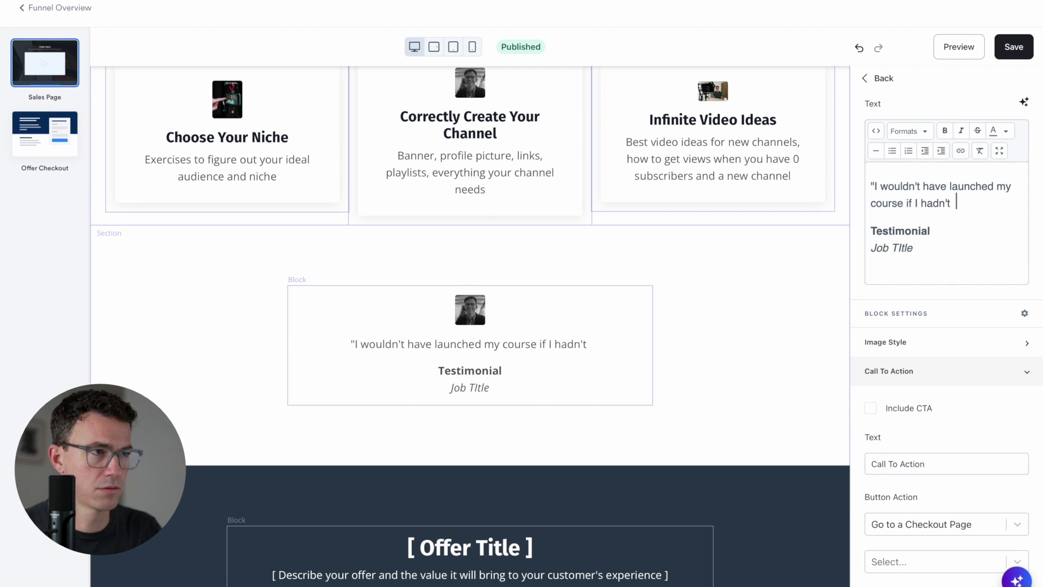
{"action": "type", "text": "gone through channel launch"}
{"action": "key", "text": "BackSpace"}
{"action": "key", "text": "BackSpace"}
{"action": "key", "text": "BackSpace"}
{"action": "key", "text": "BackSpace"}
{"action": "key", "text": "BackSpace"}
{"action": "key", "text": "BackSpace"}
{"action": "key", "text": "BackSpace"}
{"action": "key", "text": "BackSpace"}
{"action": "key", "text": "BackSpace"}
{"action": "key", "text": "BackSpace"}
{"action": "key", "text": "BackSpace"}
{"action": "key", "text": "BackSpace"}
{"action": "key", "text": "BackSpace"}
{"action": "key", "text": "BackSpace"}
{"action": "type", "text": "Channel Launch"}
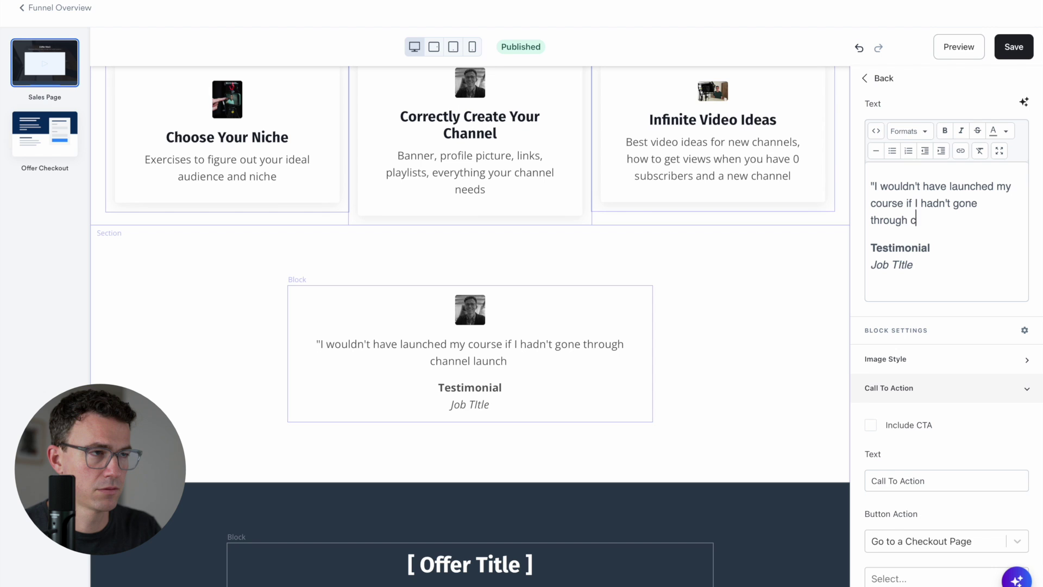
{"action": "type", "text": " Roadmap\""}
{"action": "left_click", "coordinate": [914, 282]}
{"action": "key", "text": "BackSpace"}
{"action": "key", "text": "BackSpace"}
{"action": "key", "text": "BackSpace"}
{"action": "key", "text": "BackSpace"}
{"action": "key", "text": "BackSpace"}
{"action": "key", "text": "BackSpace"}
{"action": "key", "text": "BackSpace"}
{"action": "key", "text": "BackSpace"}
{"action": "key", "text": "BackSpace"}
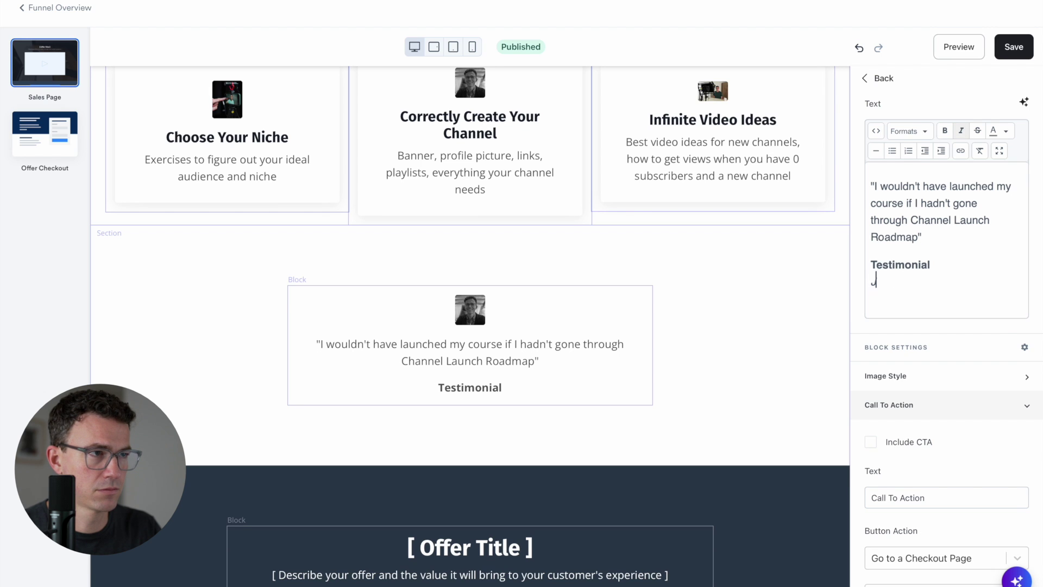
{"action": "type", "text": "JJ Thelen"}
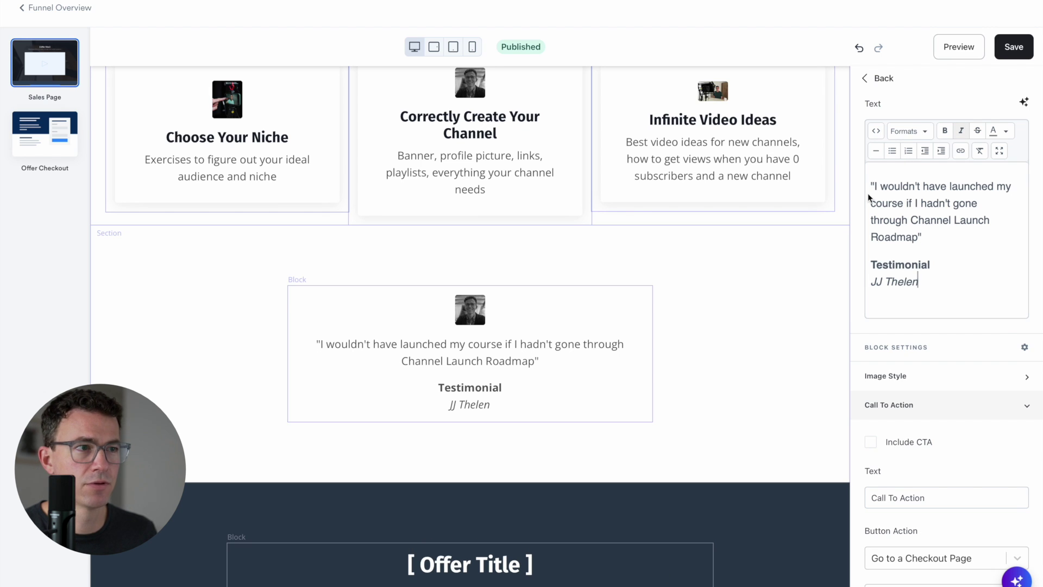
{"action": "scroll", "coordinate": [868, 193], "scroll_direction": "up", "scroll_amount": 5}
Replace the offer block's placeholder title and text with the pasted offer heading and description
{"action": "left_click", "coordinate": [793, 249]}
{"action": "scroll", "coordinate": [793, 249], "scroll_direction": "up", "scroll_amount": 12}
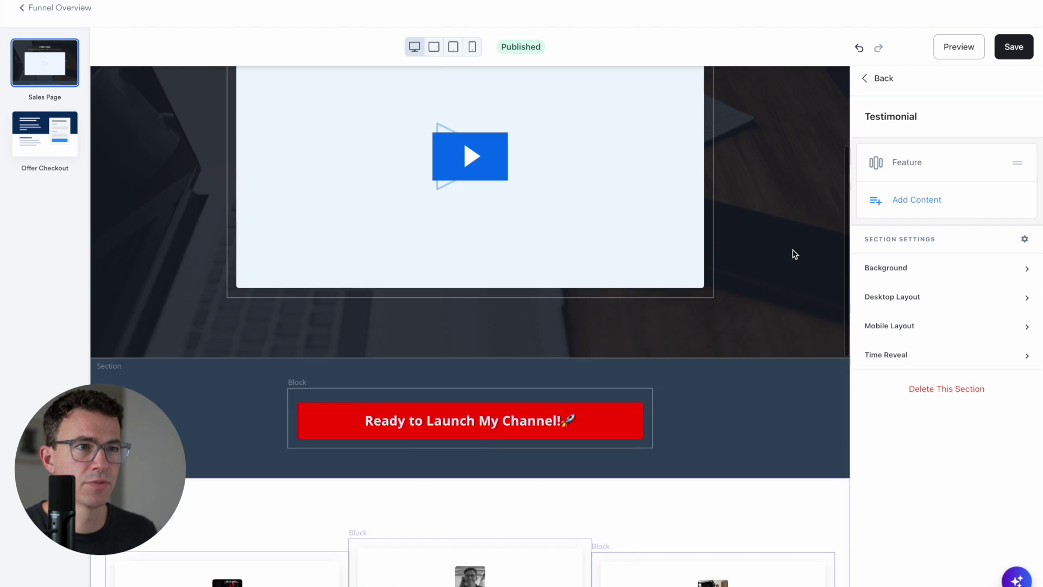
{"action": "scroll", "coordinate": [782, 360], "scroll_direction": "down", "scroll_amount": 10}
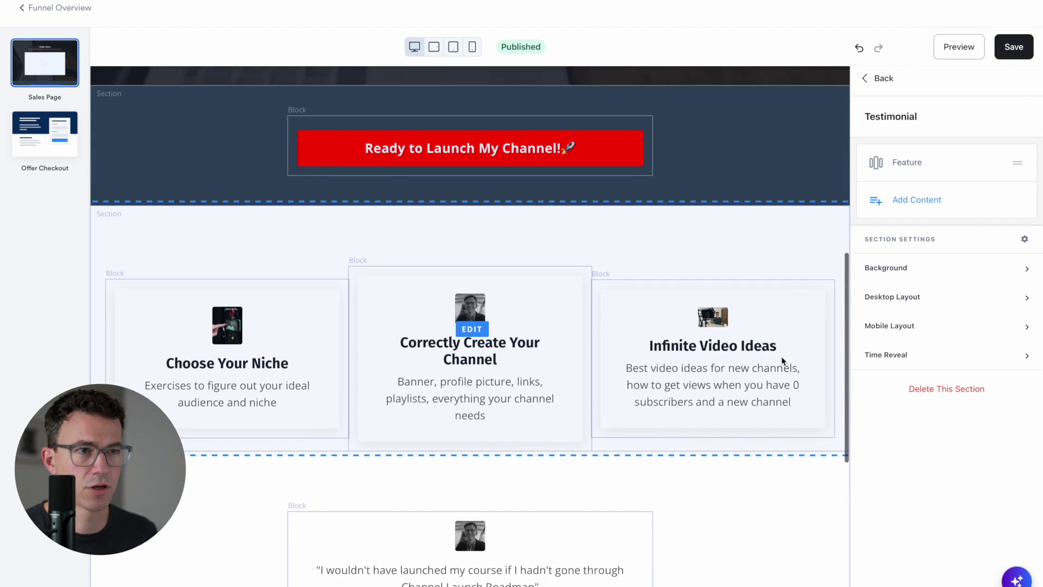
{"action": "scroll", "coordinate": [782, 360], "scroll_direction": "down", "scroll_amount": 2}
{"action": "scroll", "coordinate": [783, 360], "scroll_direction": "down", "scroll_amount": 1}
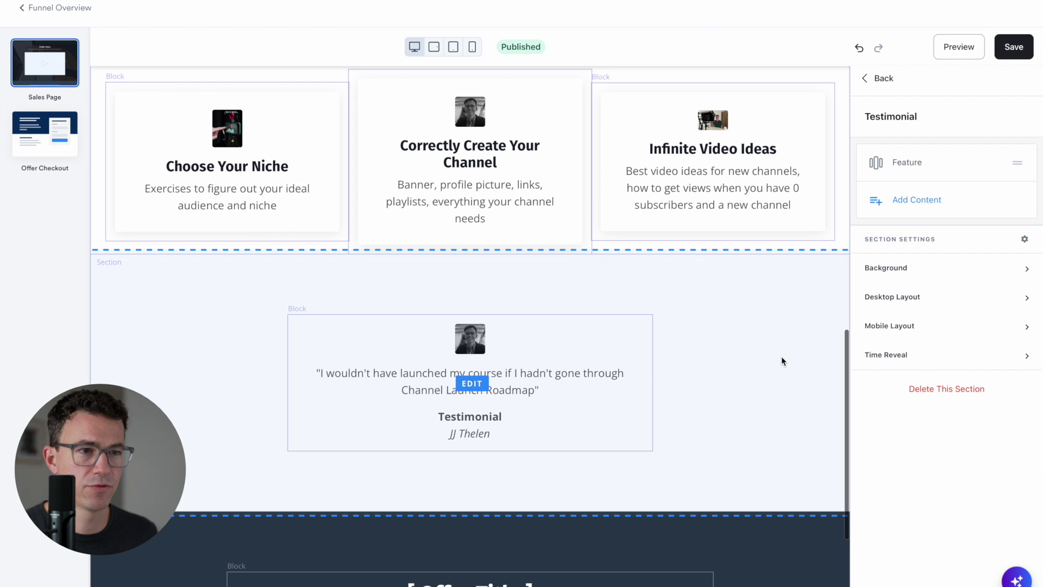
{"action": "scroll", "coordinate": [781, 360], "scroll_direction": "down", "scroll_amount": 5}
{"action": "left_click", "coordinate": [558, 419]}
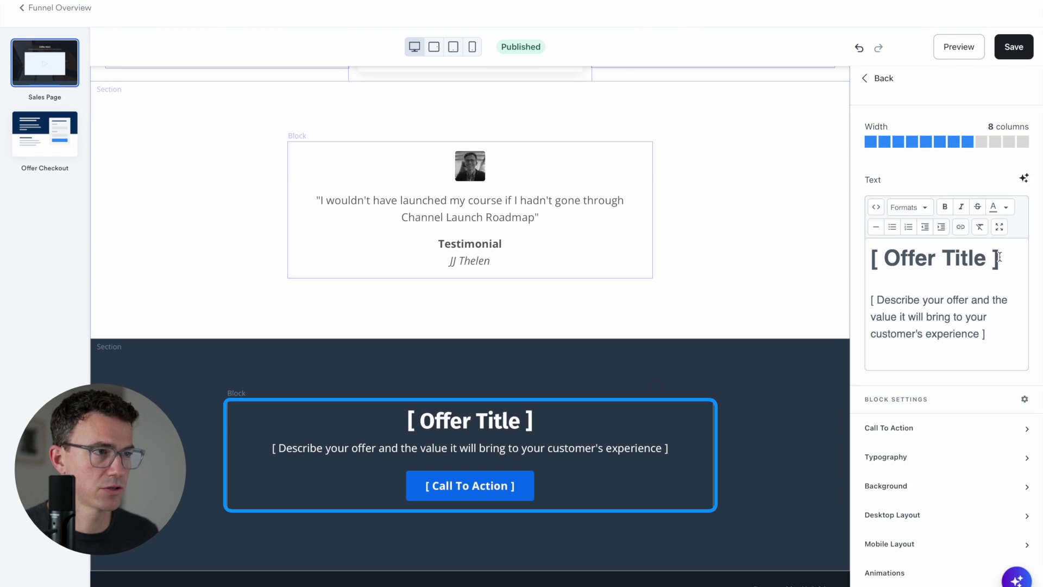
{"action": "left_click_drag", "start_coordinate": [1005, 257], "coordinate": [857, 254]}
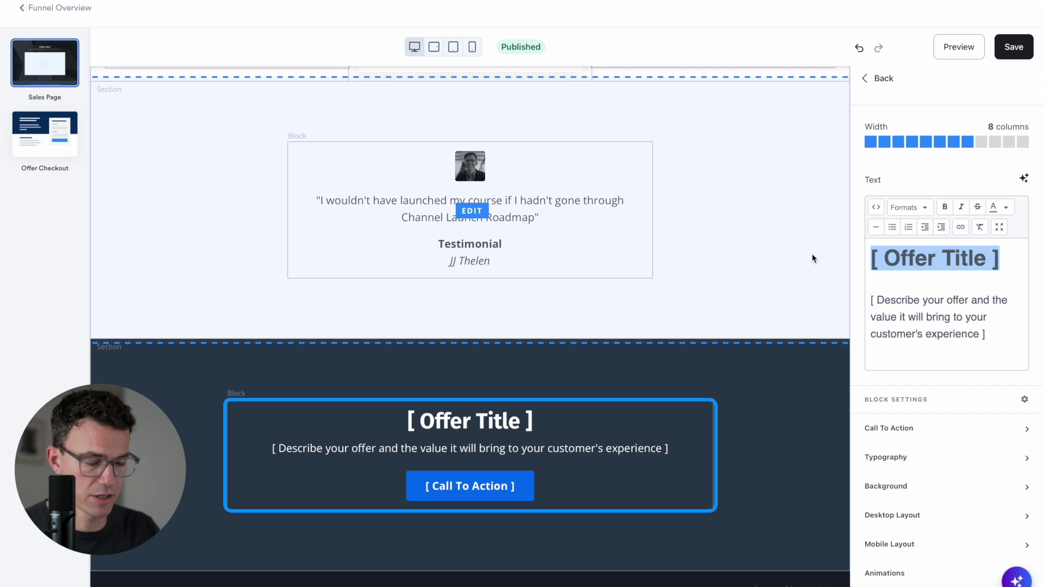
{"action": "key", "text": "ctrl+a"}
{"action": "type", "text": "Let's launch your channel together!  Stop procrastinating and get started on YouTube today!"}
{"action": "left_click", "coordinate": [923, 472]}
Change the CTA button text to 'Ready to Launch My Channel!🚀' with a rocket emoji
{"action": "scroll", "coordinate": [910, 519], "scroll_direction": "down", "scroll_amount": 2}
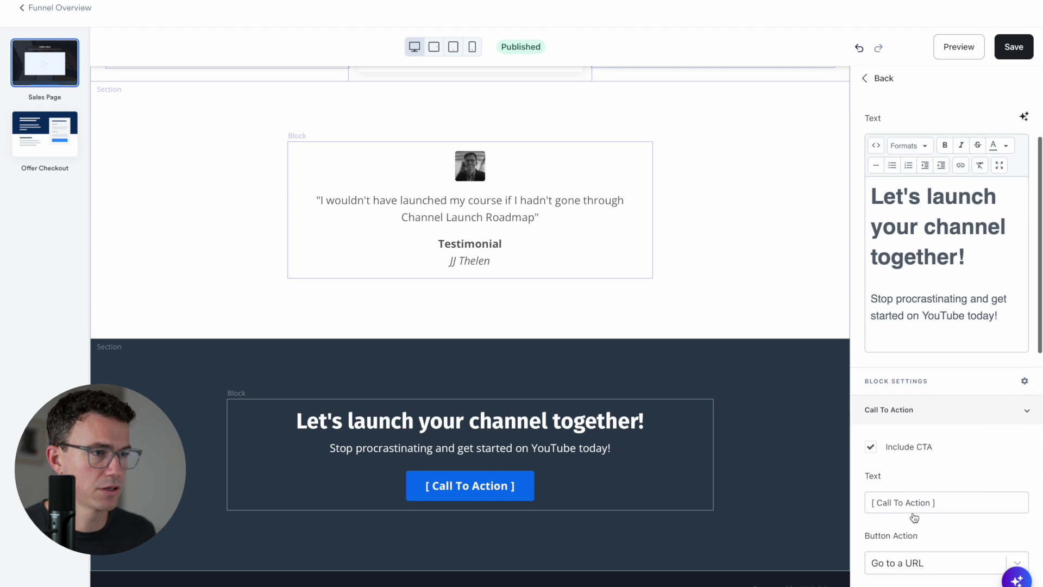
{"action": "left_click_drag", "start_coordinate": [943, 446], "coordinate": [859, 448]}
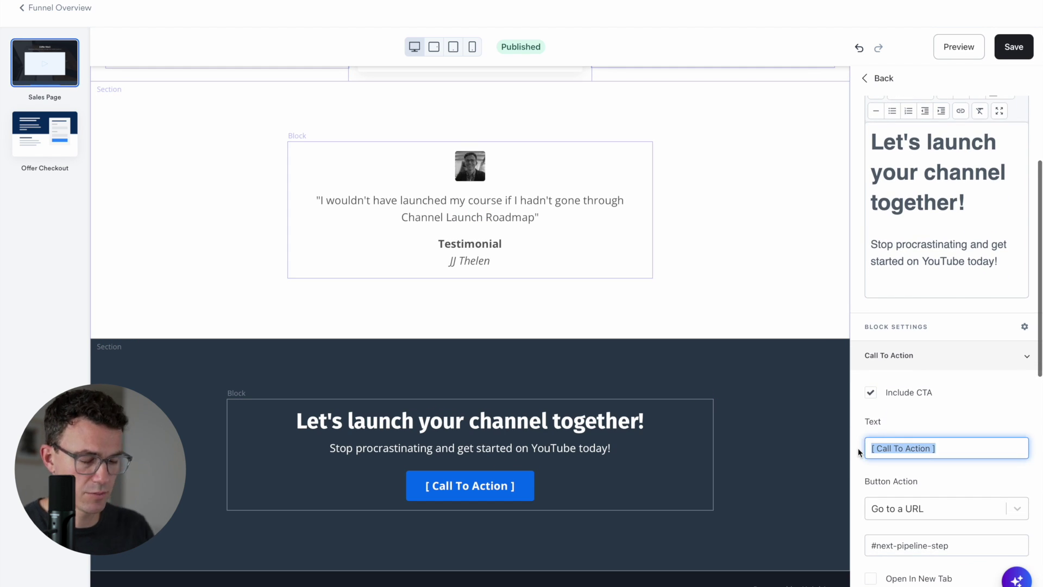
{"action": "type", "text": "Ready to Launch My Channel!"}
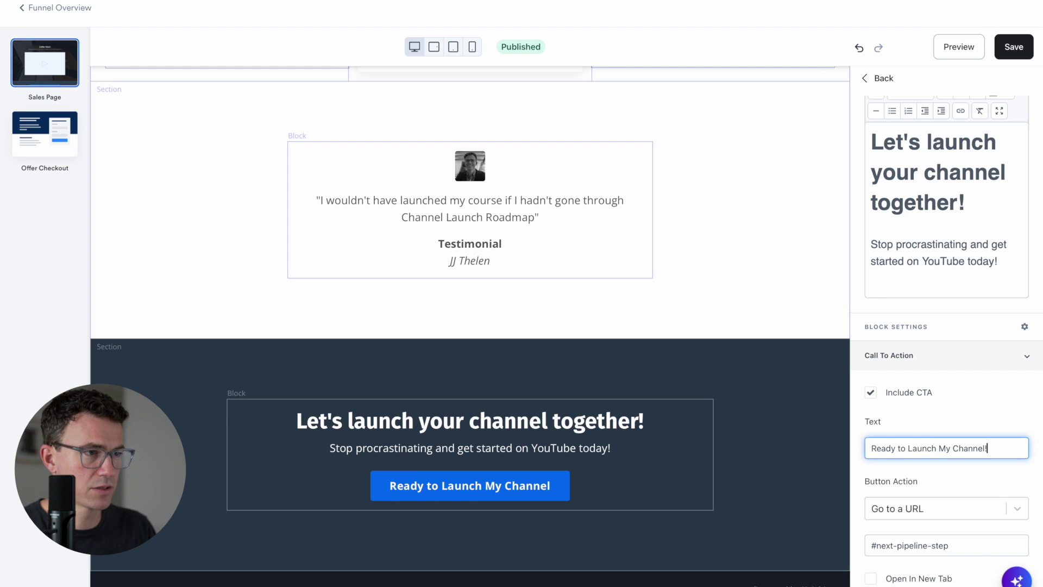
{"action": "key", "text": "ctrl+super+space"}
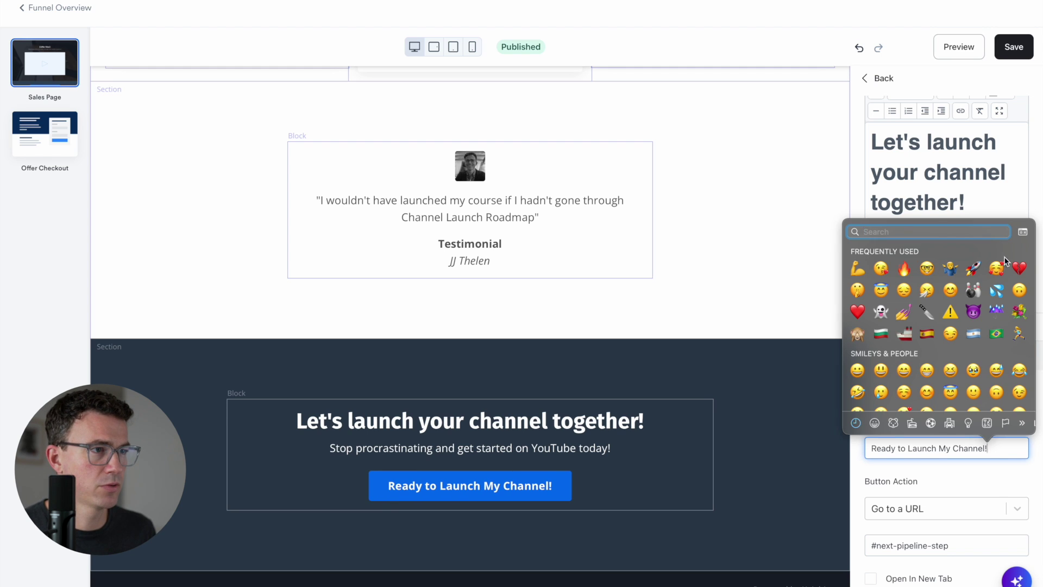
{"action": "left_click", "coordinate": [973, 268]}
Set the button action to Go to a Checkout Page and give it a red background
{"action": "left_click", "coordinate": [928, 506]}
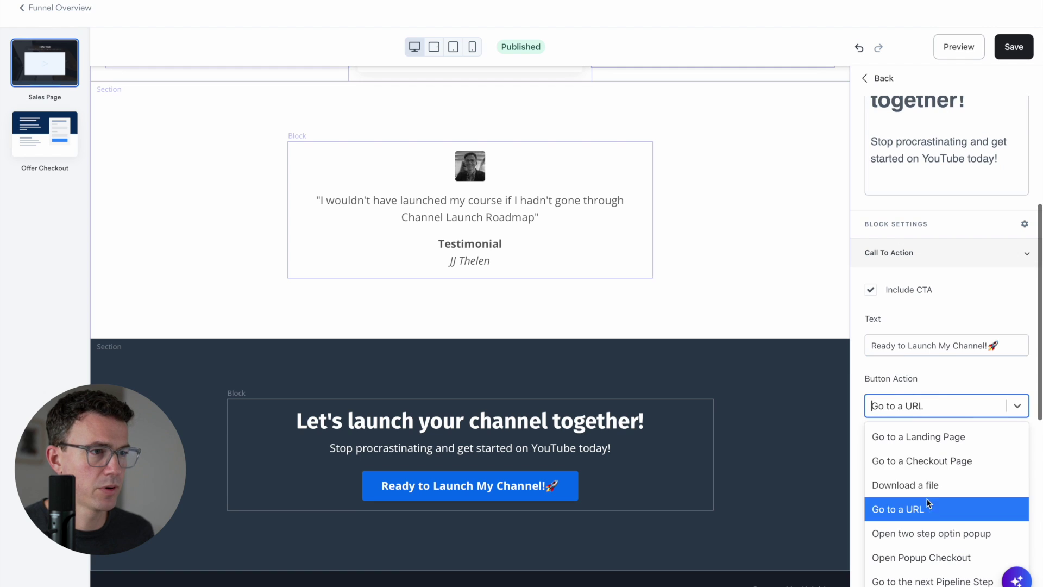
{"action": "left_click", "coordinate": [927, 460]}
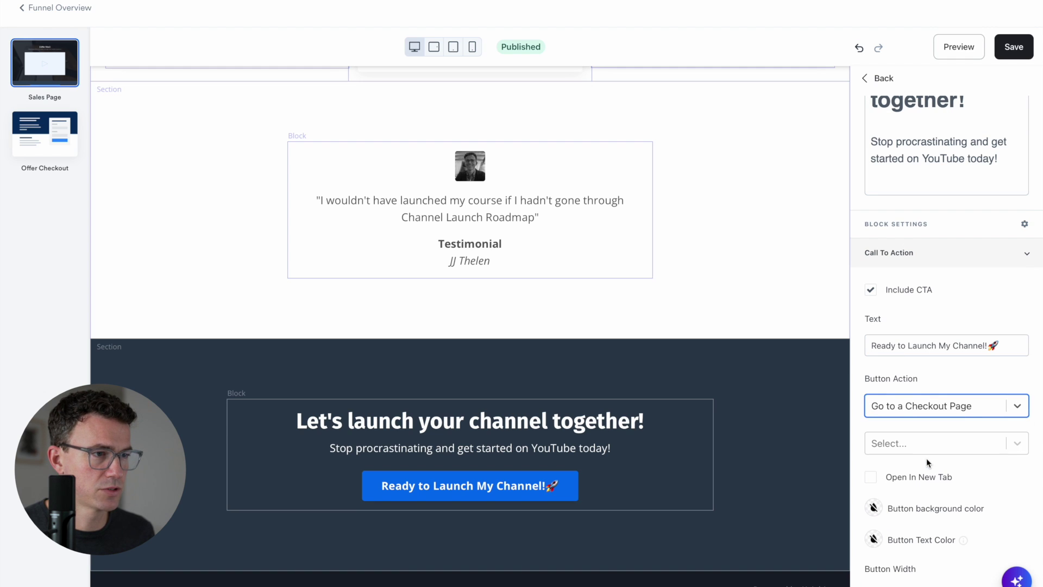
{"action": "left_click", "coordinate": [875, 509]}
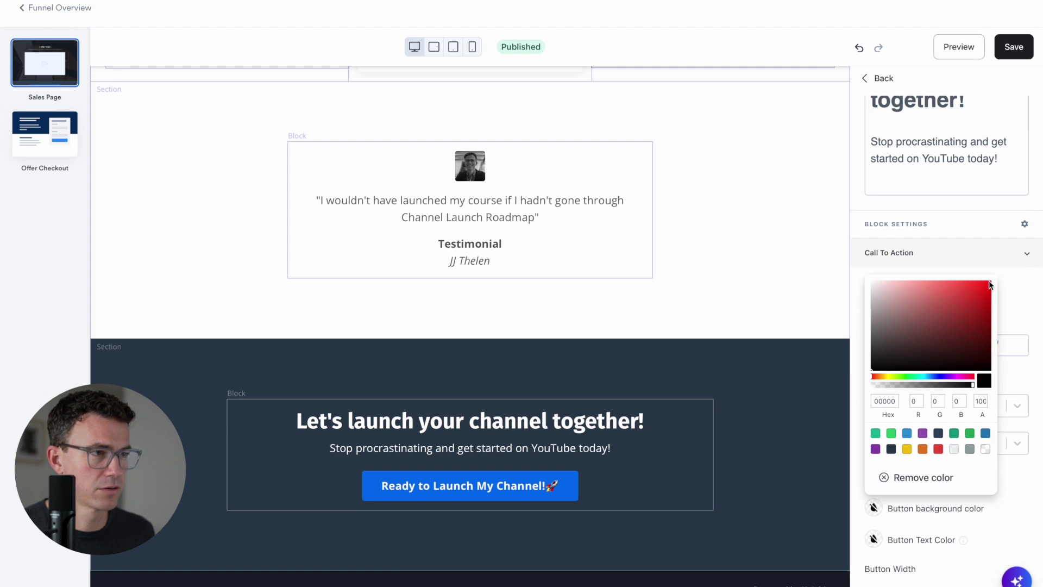
{"action": "left_click", "coordinate": [989, 283]}
{"action": "left_click", "coordinate": [792, 410]}
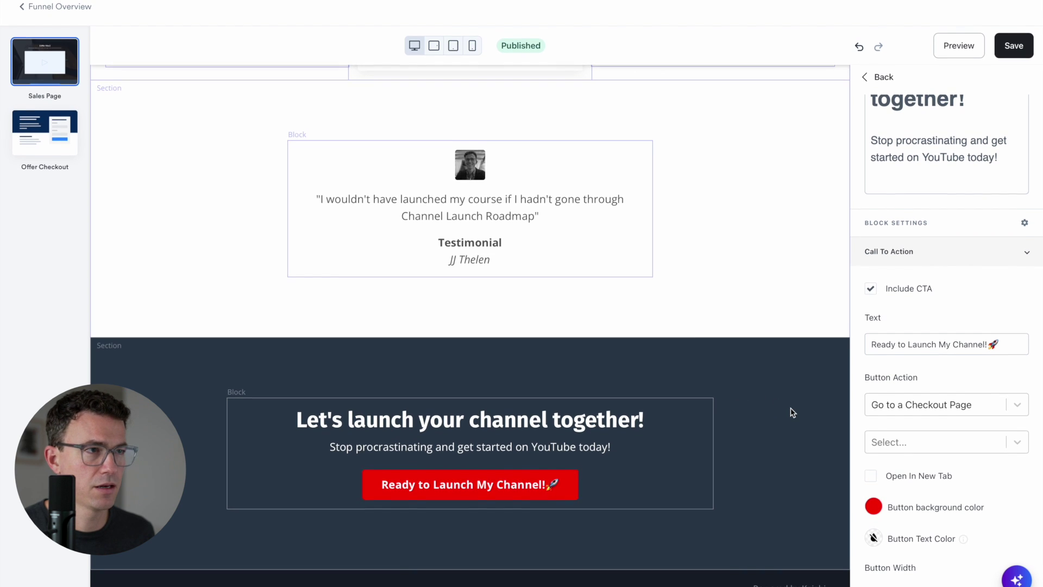
{"action": "left_click", "coordinate": [879, 79]}
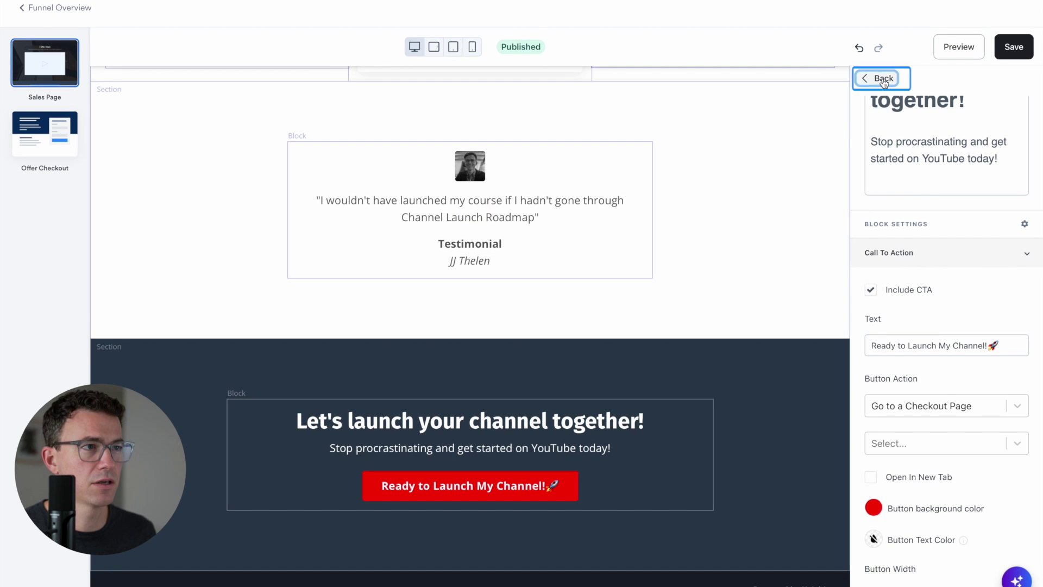
From the Sales Page sections list, preview the Text, 3 Column Text, Text in Panel and Call to Action sections
{"action": "left_click", "coordinate": [877, 81]}
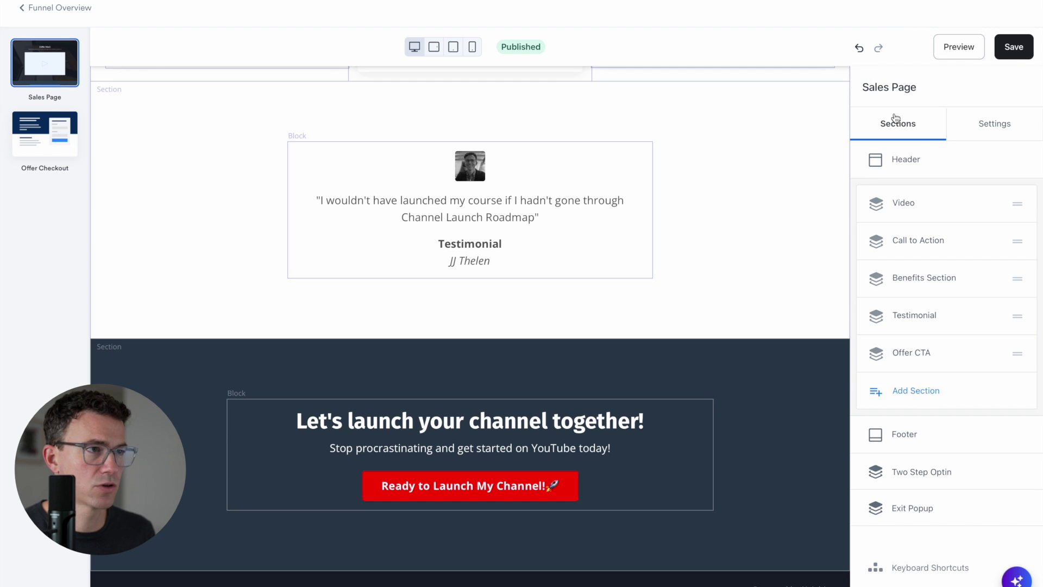
{"action": "left_click", "coordinate": [905, 389]}
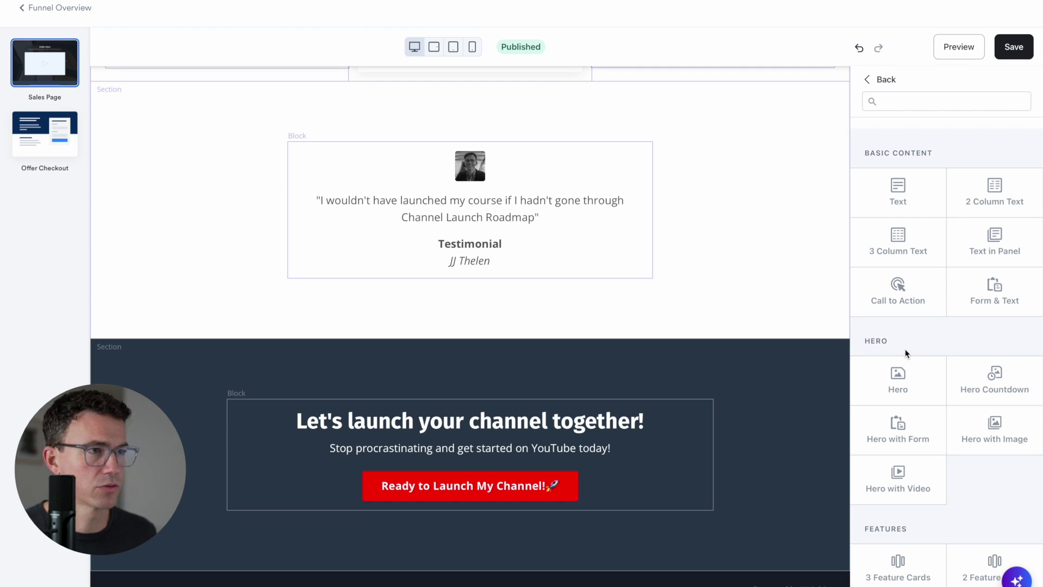
{"action": "left_click", "coordinate": [902, 199]}
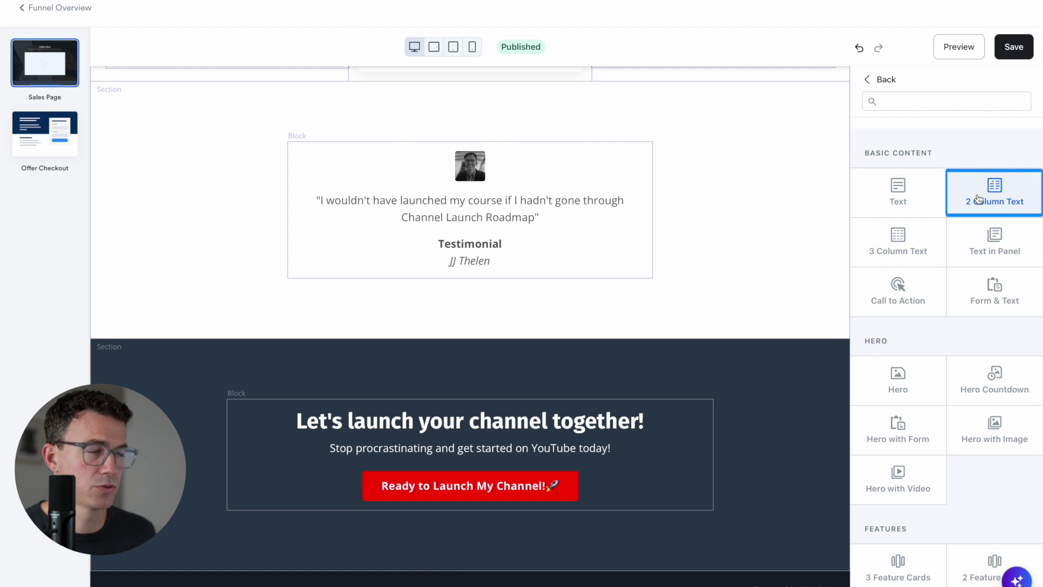
{"action": "left_click", "coordinate": [939, 230]}
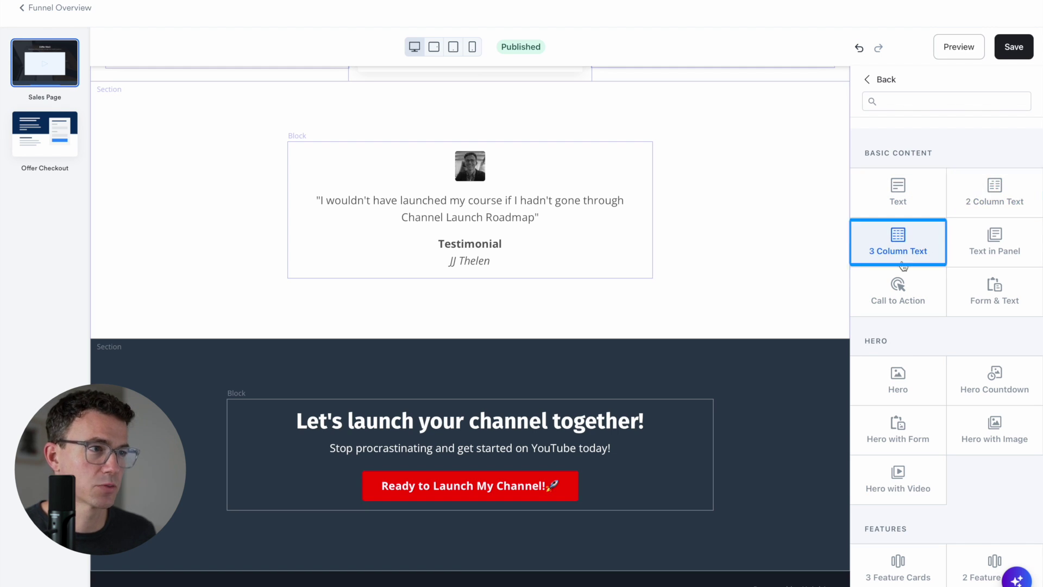
{"action": "left_click", "coordinate": [956, 264]}
{"action": "left_click", "coordinate": [894, 302]}
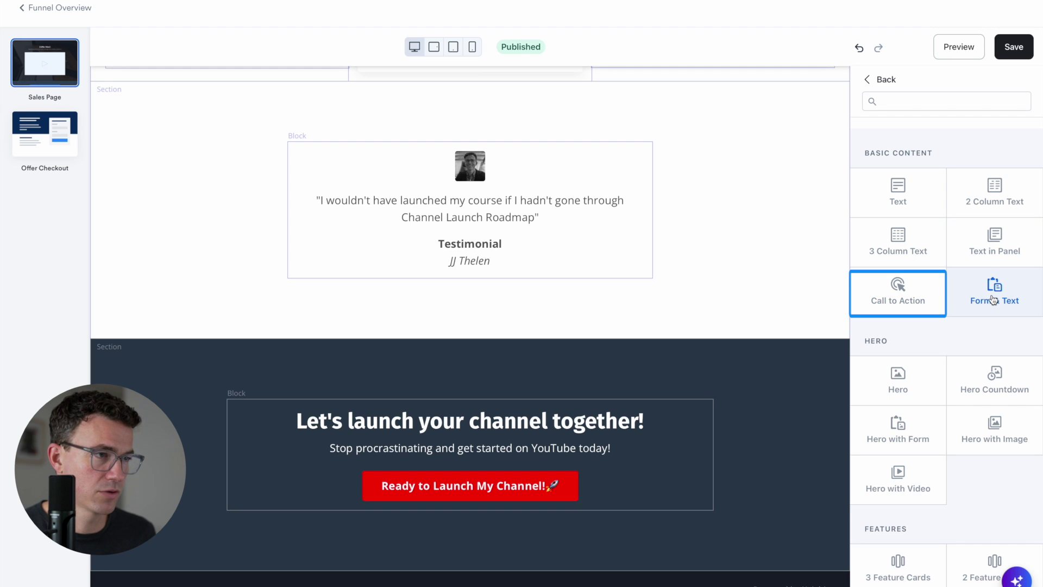
Browse further down the library to the Hero, Hero with Video, 3 Feature Cards and FAQ sections
{"action": "scroll", "coordinate": [993, 300], "scroll_direction": "down", "scroll_amount": 3}
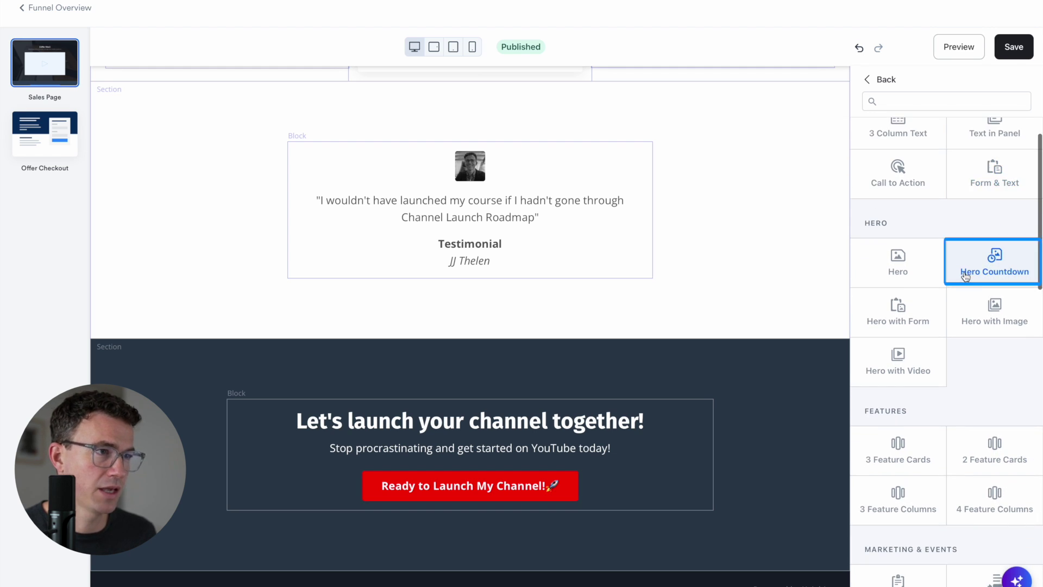
{"action": "left_click", "coordinate": [916, 278]}
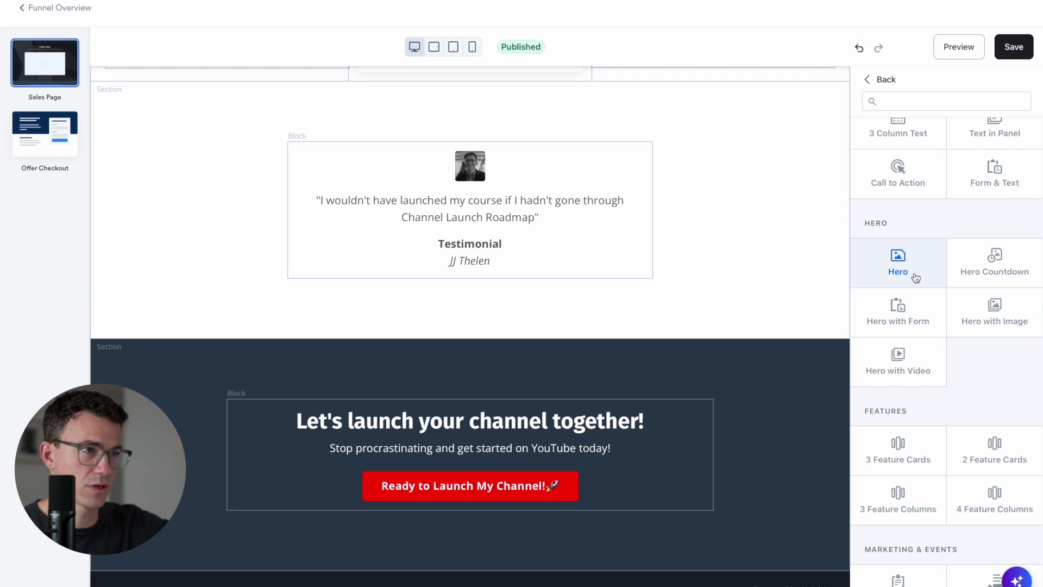
{"action": "left_click", "coordinate": [899, 374]}
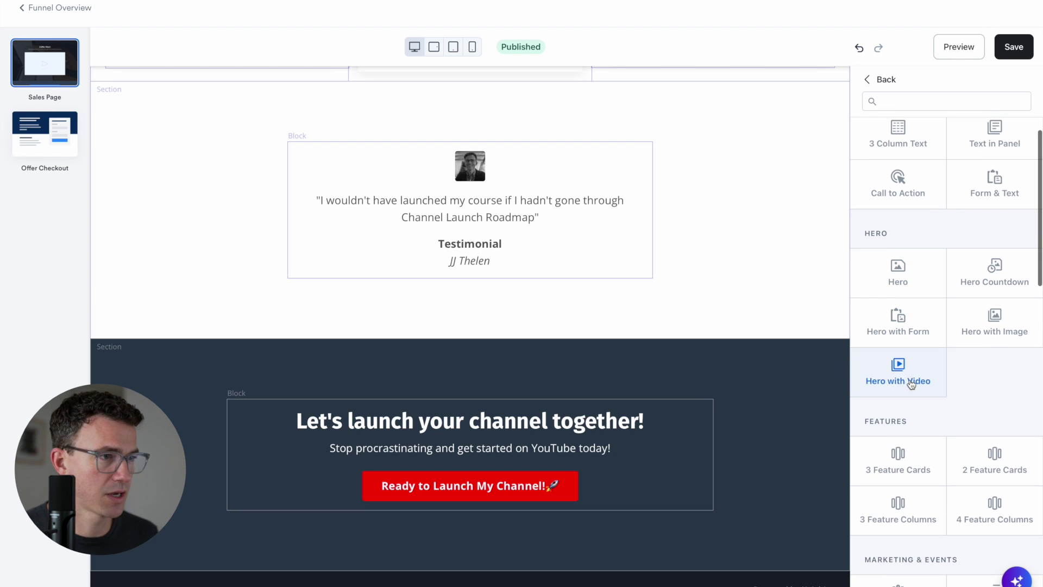
{"action": "scroll", "coordinate": [940, 382], "scroll_direction": "down", "scroll_amount": 4}
{"action": "scroll", "coordinate": [940, 382], "scroll_direction": "down", "scroll_amount": 1}
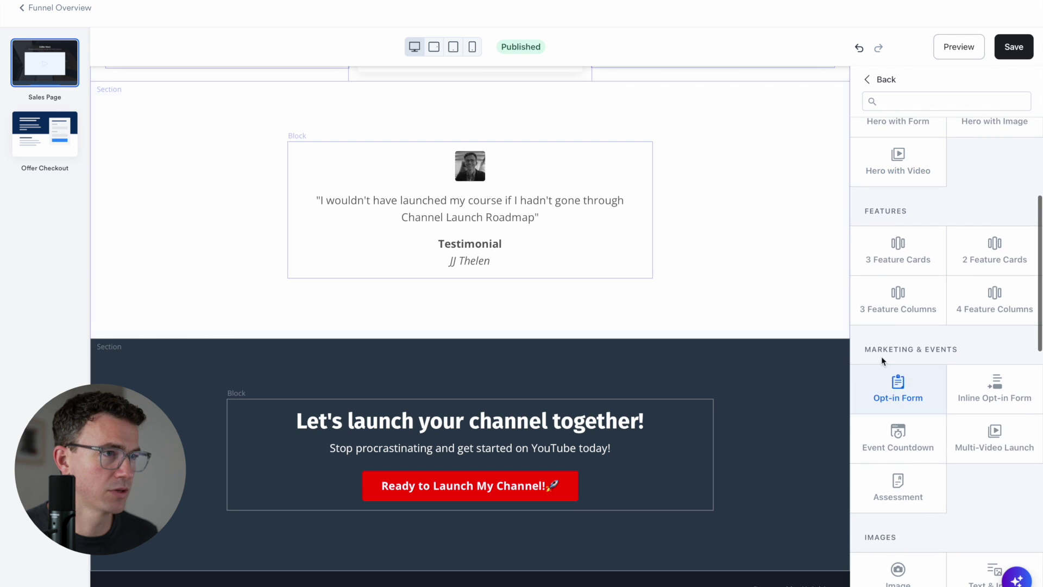
{"action": "left_click", "coordinate": [911, 264]}
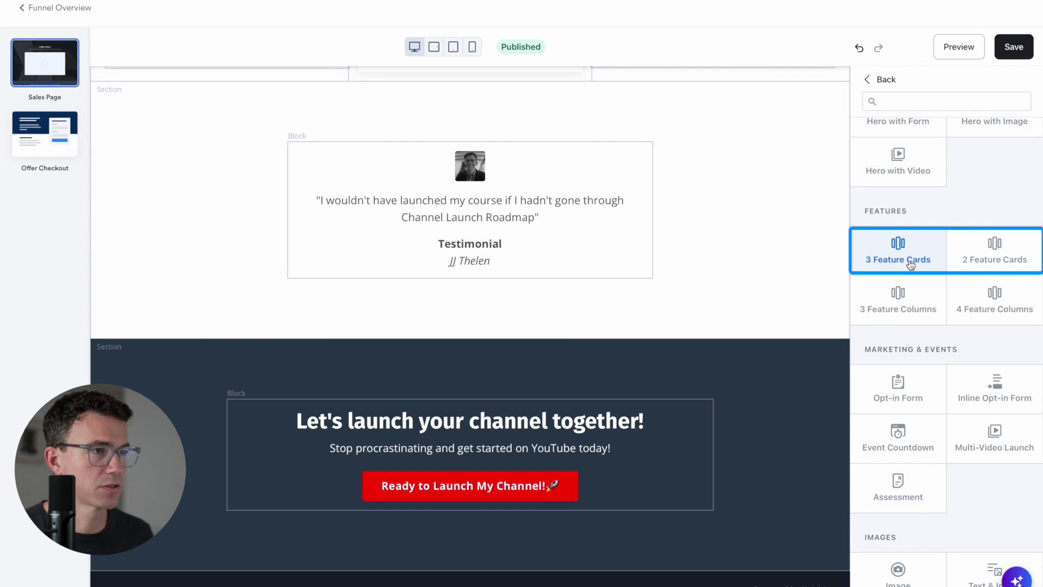
{"action": "scroll", "coordinate": [922, 350], "scroll_direction": "down", "scroll_amount": 3}
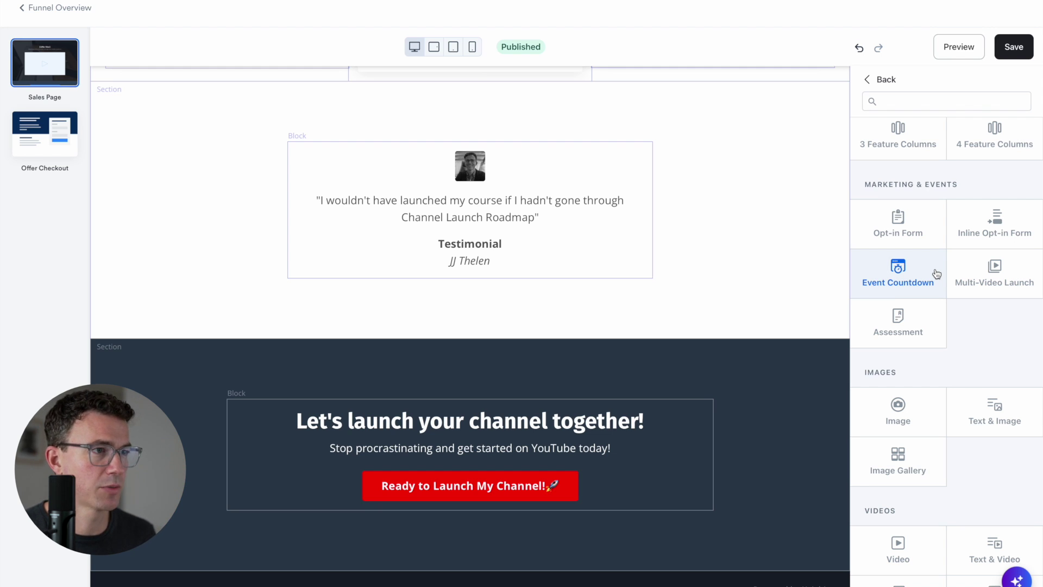
{"action": "scroll", "coordinate": [931, 273], "scroll_direction": "down", "scroll_amount": 3}
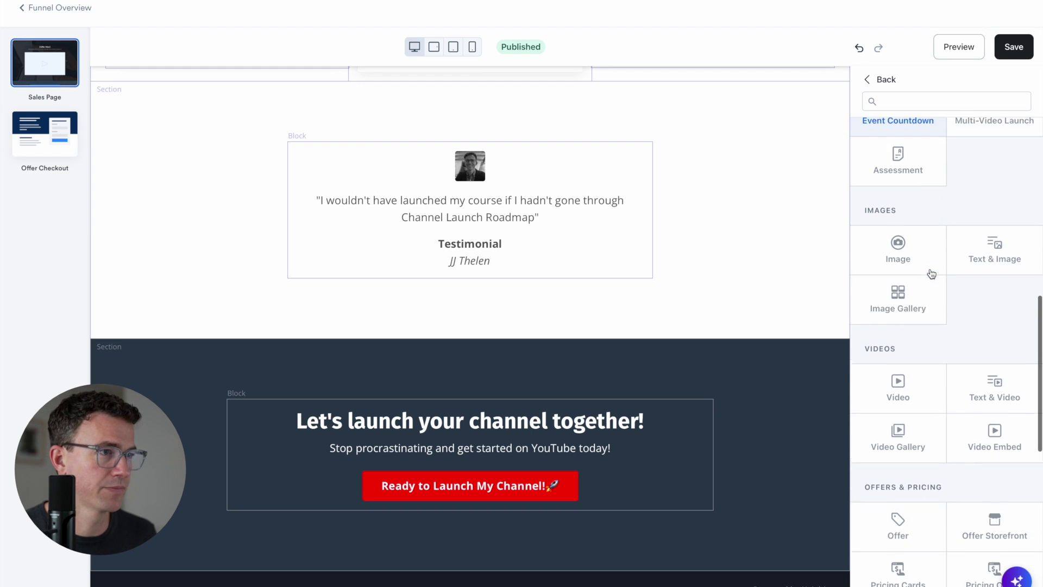
{"action": "scroll", "coordinate": [932, 274], "scroll_direction": "down", "scroll_amount": 7}
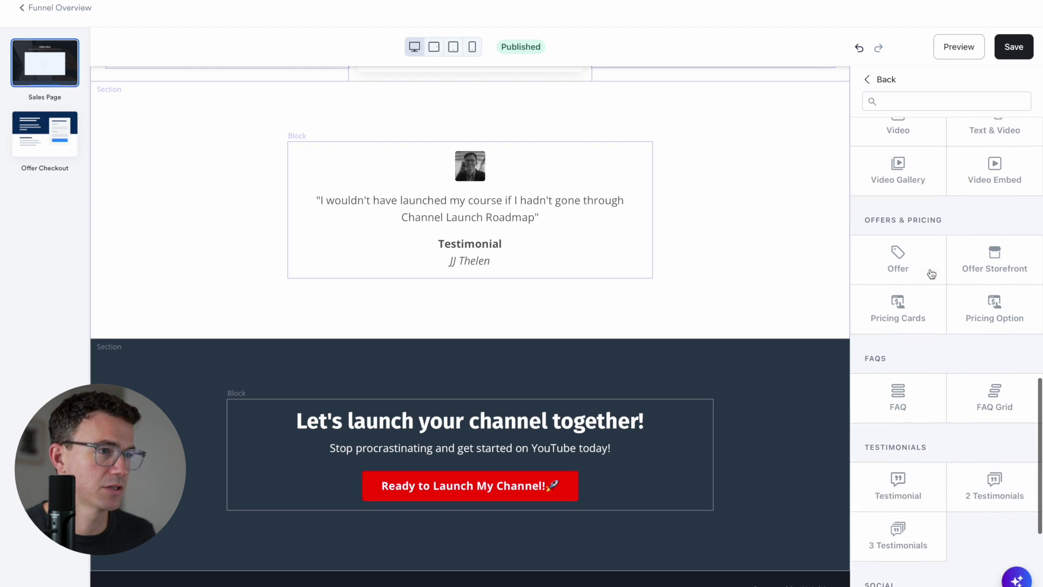
{"action": "left_click", "coordinate": [904, 221]}
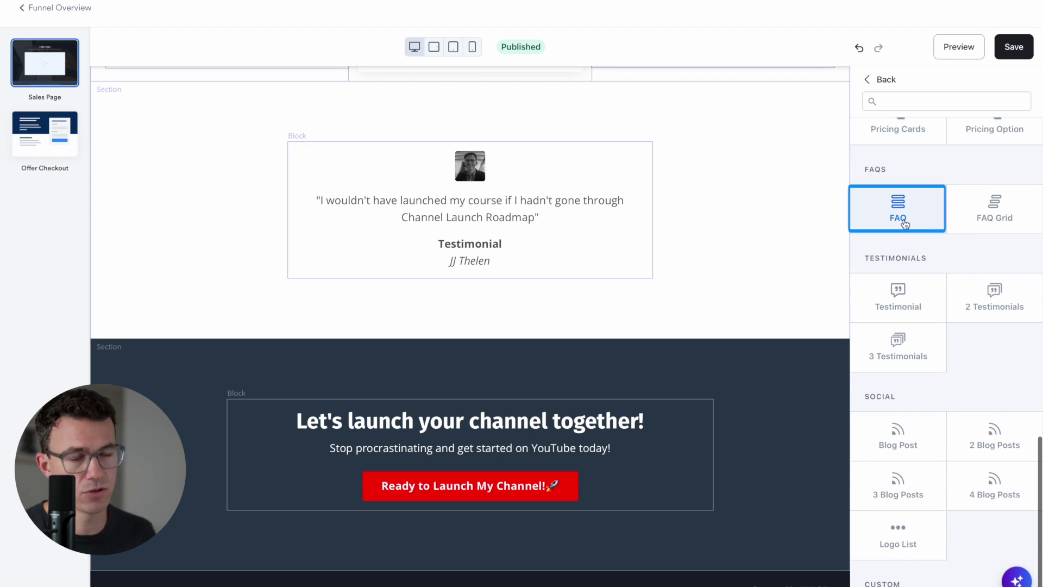
{"action": "scroll", "coordinate": [904, 220], "scroll_direction": "down", "scroll_amount": 1}
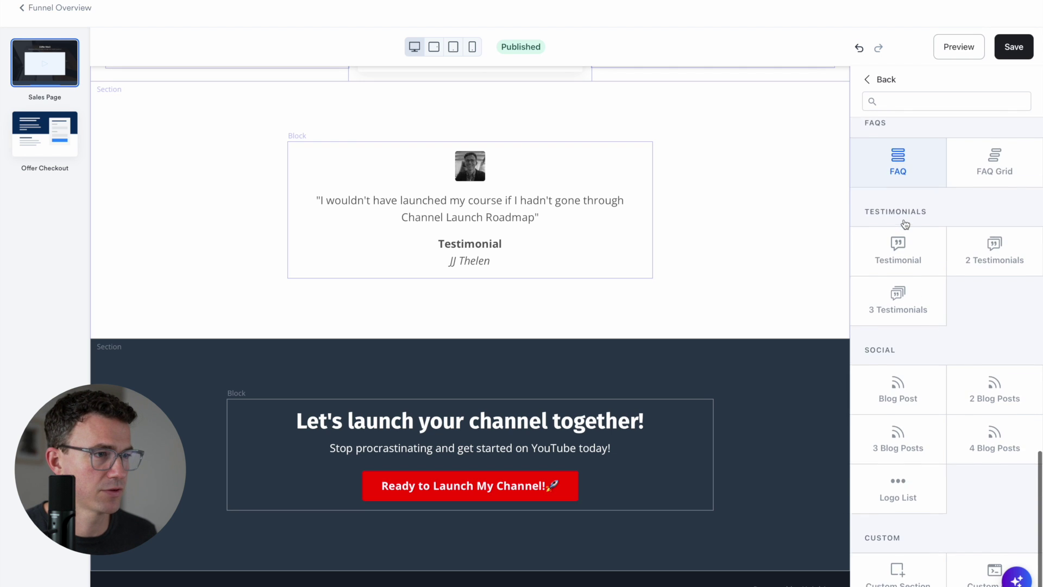
{"action": "scroll", "coordinate": [904, 220], "scroll_direction": "up", "scroll_amount": 10}
Preview the sales page as a visitor and play its video
{"action": "left_click", "coordinate": [561, 198]}
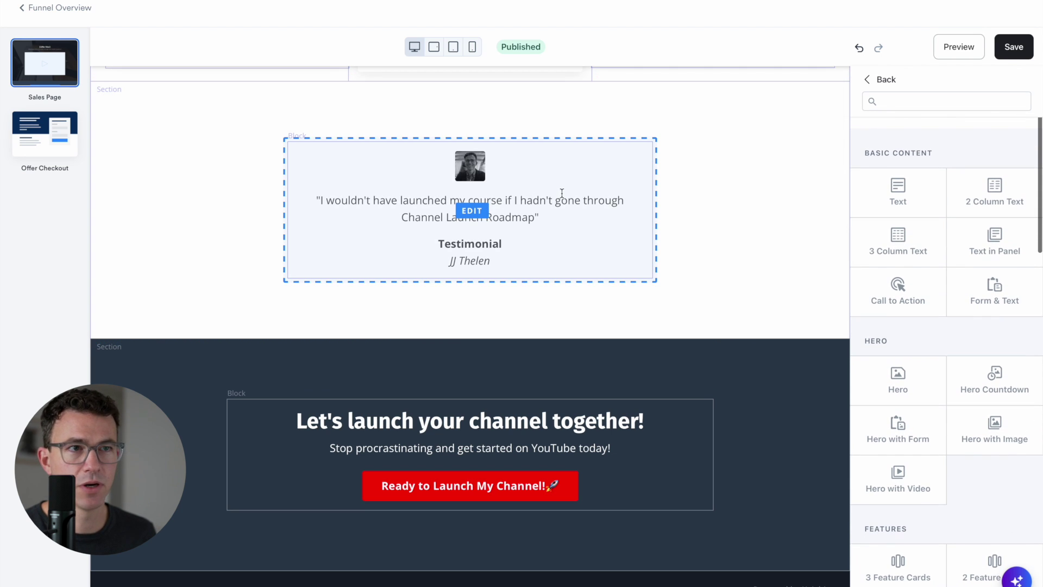
{"action": "scroll", "coordinate": [561, 197], "scroll_direction": "up", "scroll_amount": 15}
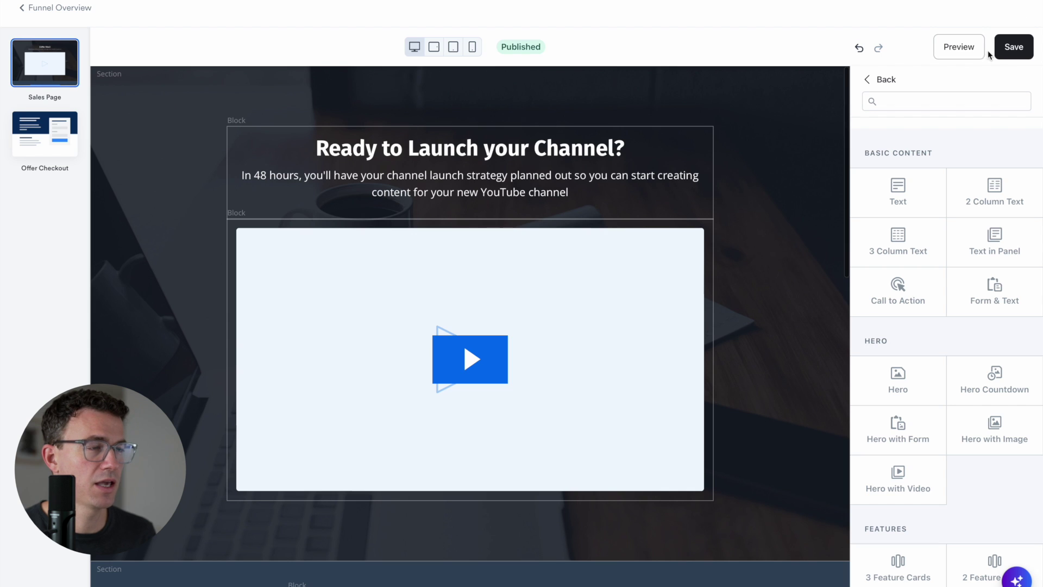
{"action": "left_click", "coordinate": [967, 50]}
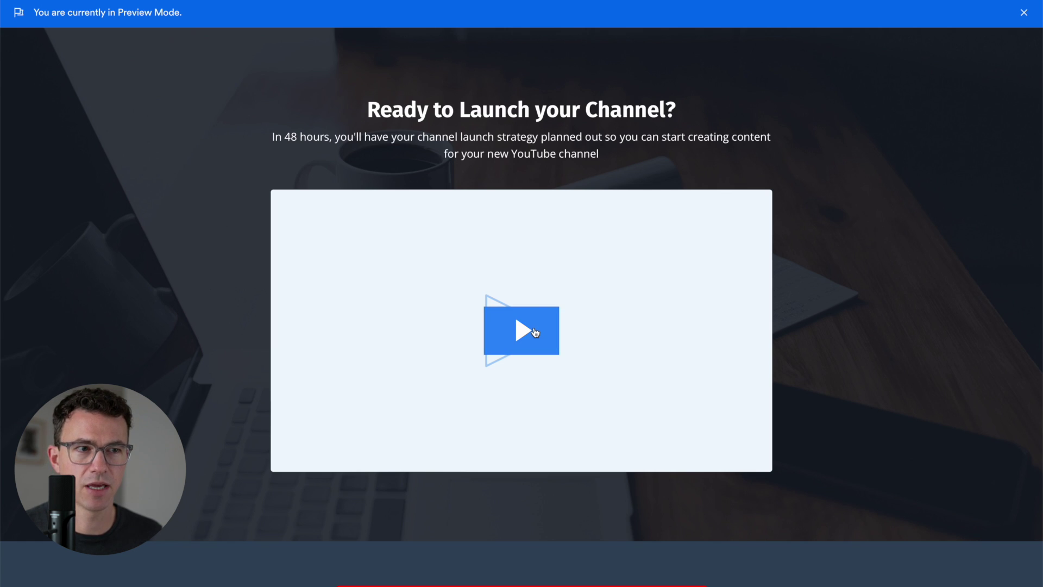
{"action": "left_click", "coordinate": [535, 332]}
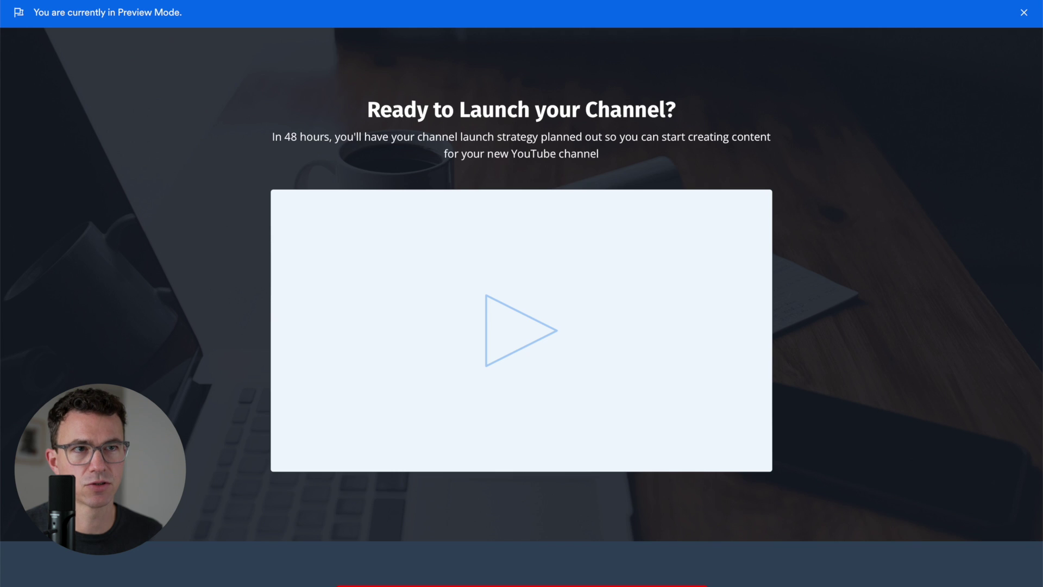
{"action": "left_click", "coordinate": [344, 1]}
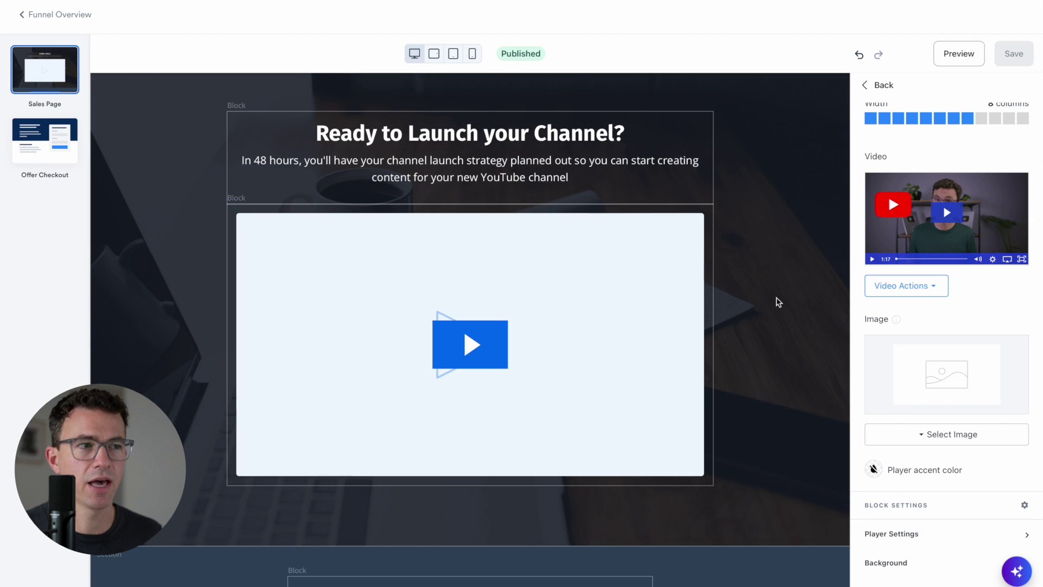
Upload 'YouTube Video Ideas Thumbnail Large.jpeg' from the device as the video thumbnail and save the page
{"action": "left_click", "coordinate": [941, 442]}
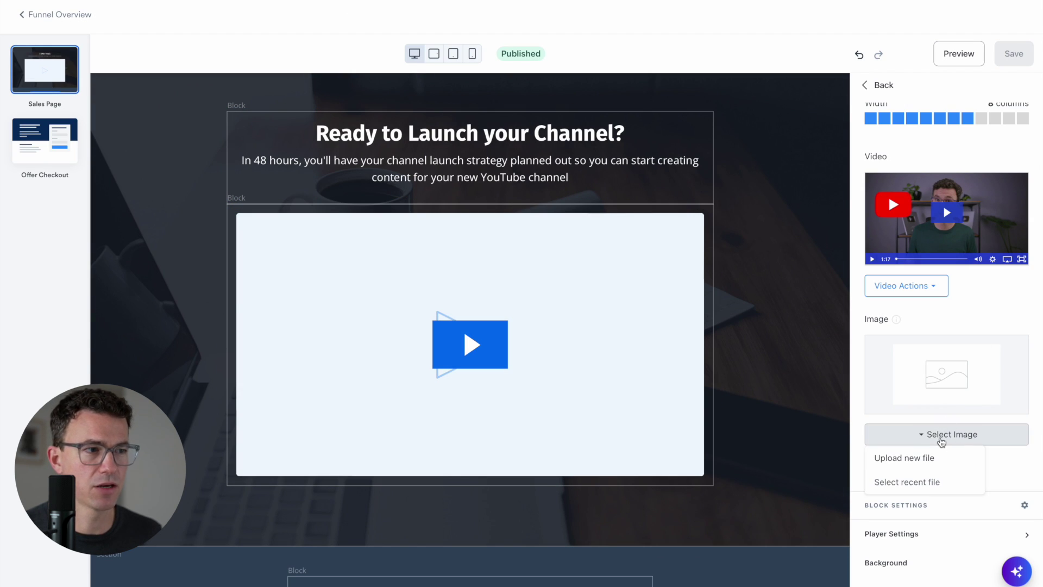
{"action": "left_click", "coordinate": [931, 459]}
{"action": "left_click", "coordinate": [412, 295]}
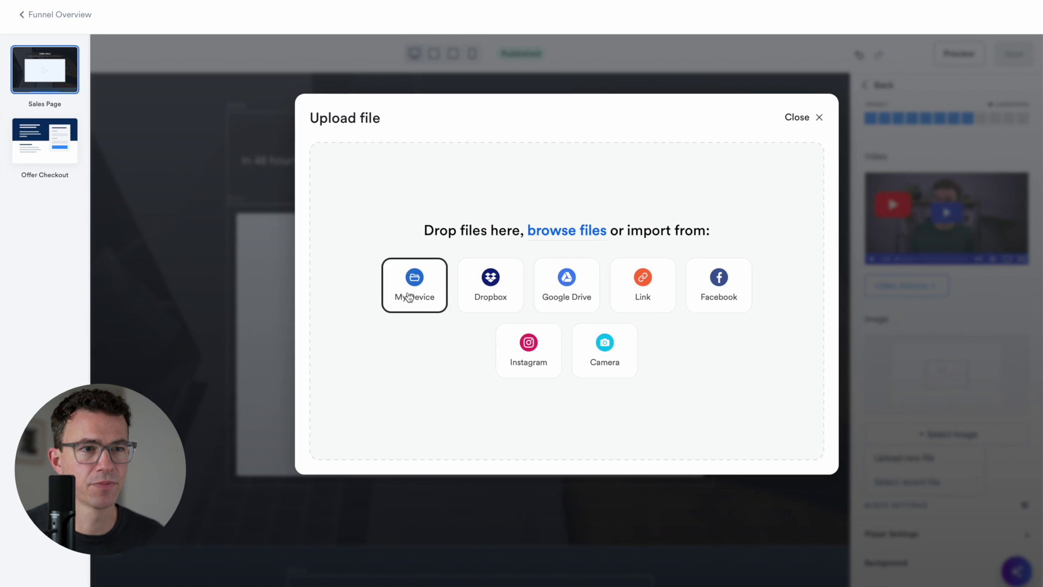
{"action": "scroll", "coordinate": [452, 333], "scroll_direction": "down", "scroll_amount": 3}
{"action": "scroll", "coordinate": [452, 332], "scroll_direction": "down", "scroll_amount": 5}
{"action": "left_click", "coordinate": [456, 336]}
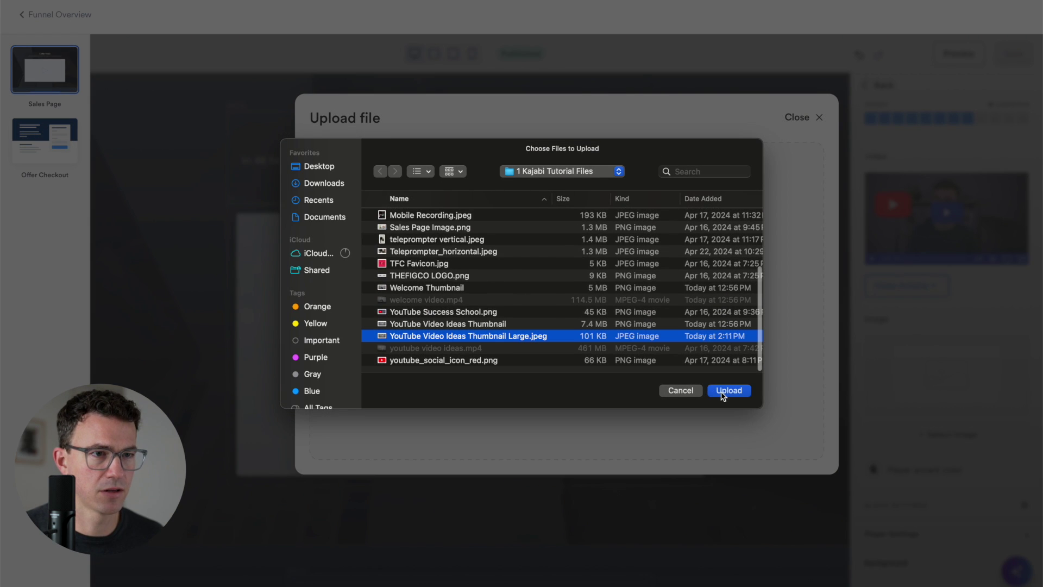
{"action": "left_click", "coordinate": [727, 390]}
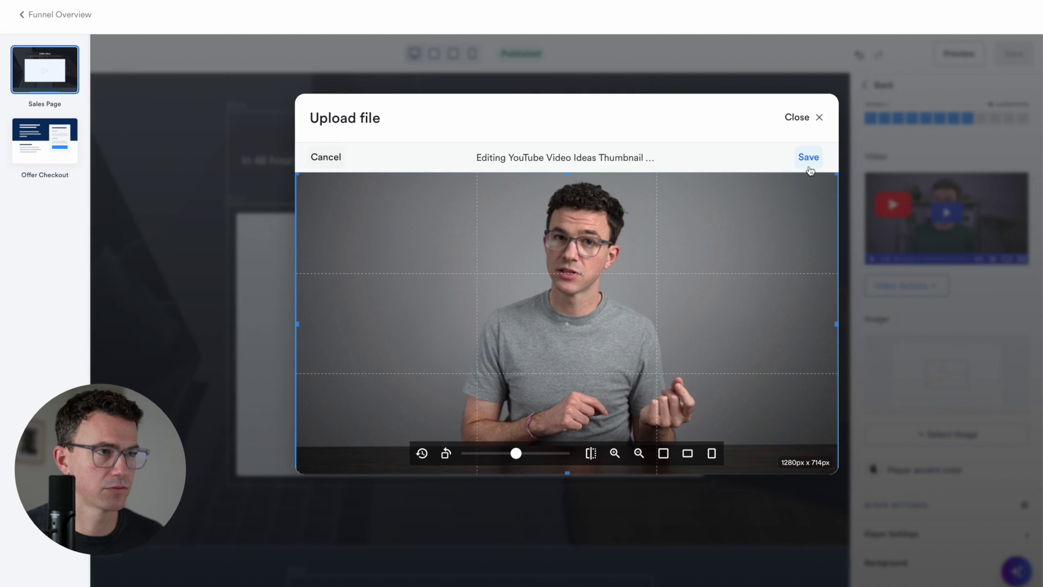
{"action": "left_click", "coordinate": [809, 157]}
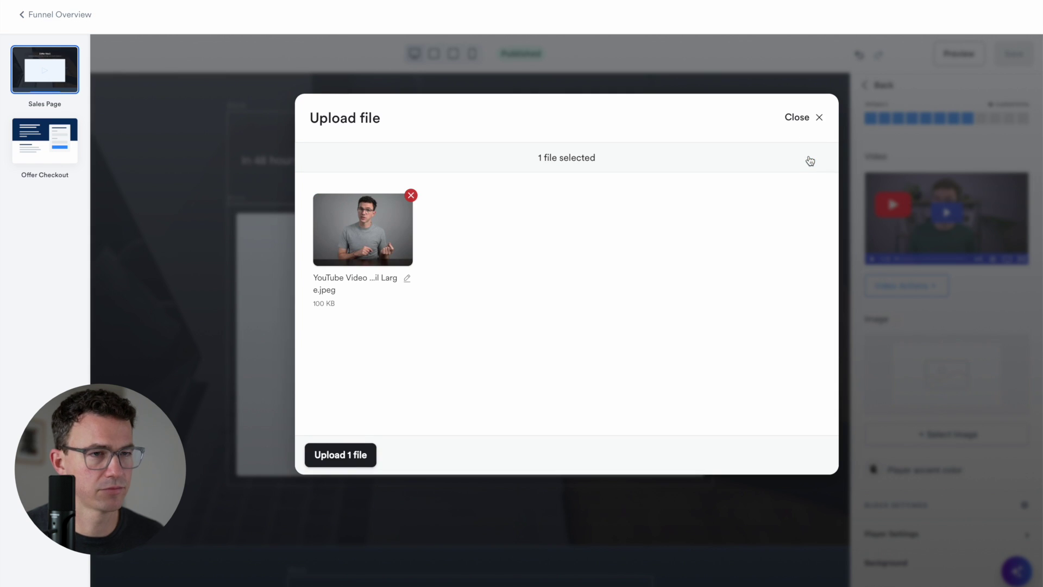
{"action": "left_click", "coordinate": [348, 457]}
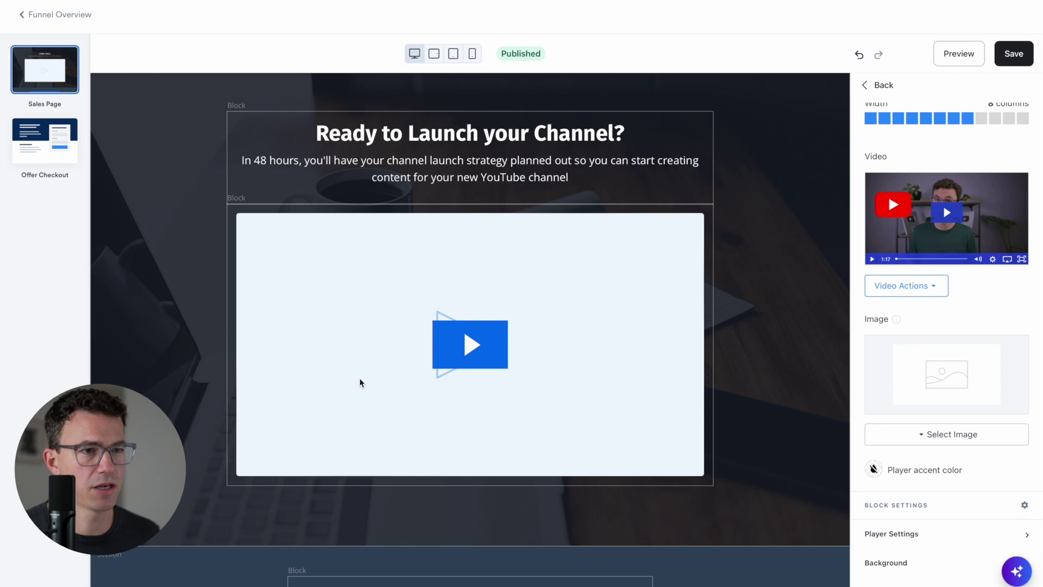
{"action": "left_click", "coordinate": [1014, 54]}
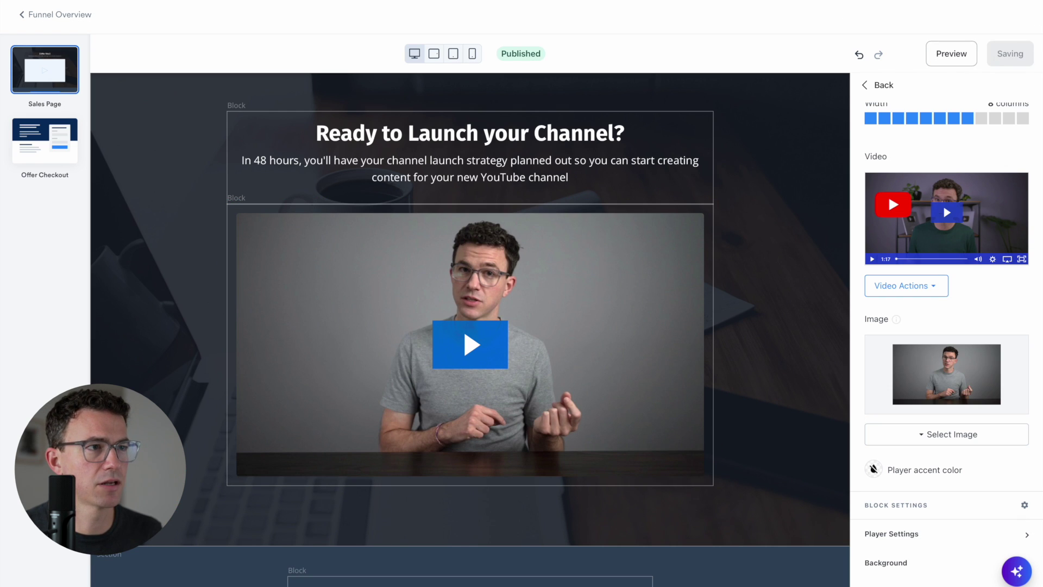
{"action": "left_click", "coordinate": [953, 56]}
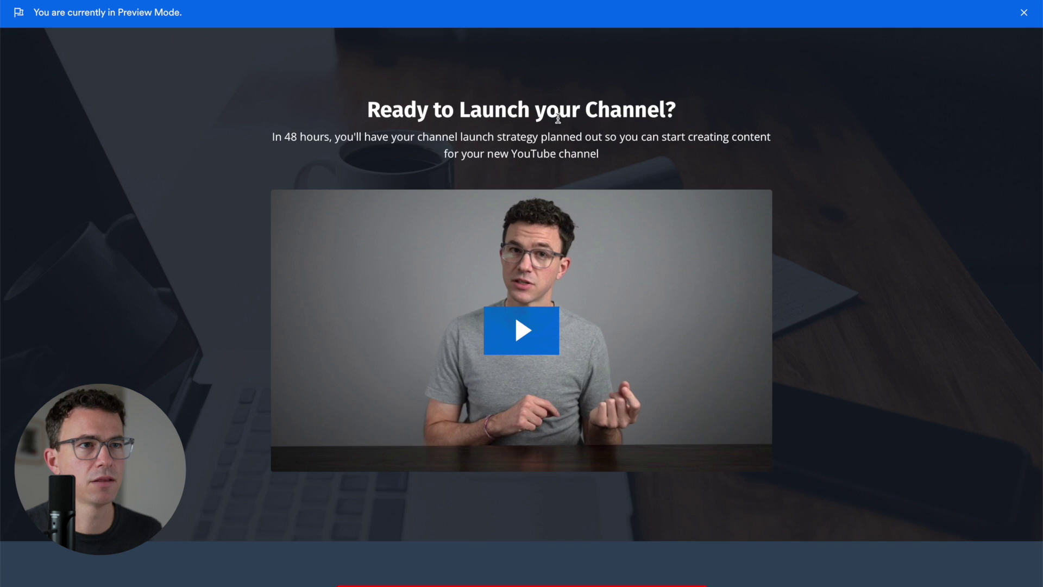
{"action": "key", "text": "Escape"}
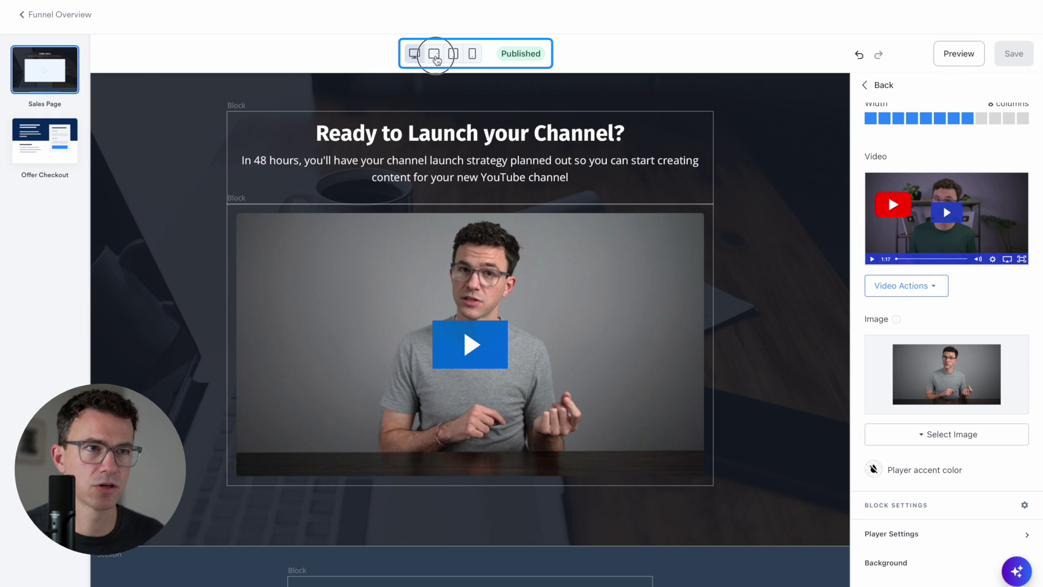
{"action": "left_click", "coordinate": [434, 57]}
{"action": "left_click", "coordinate": [454, 57]}
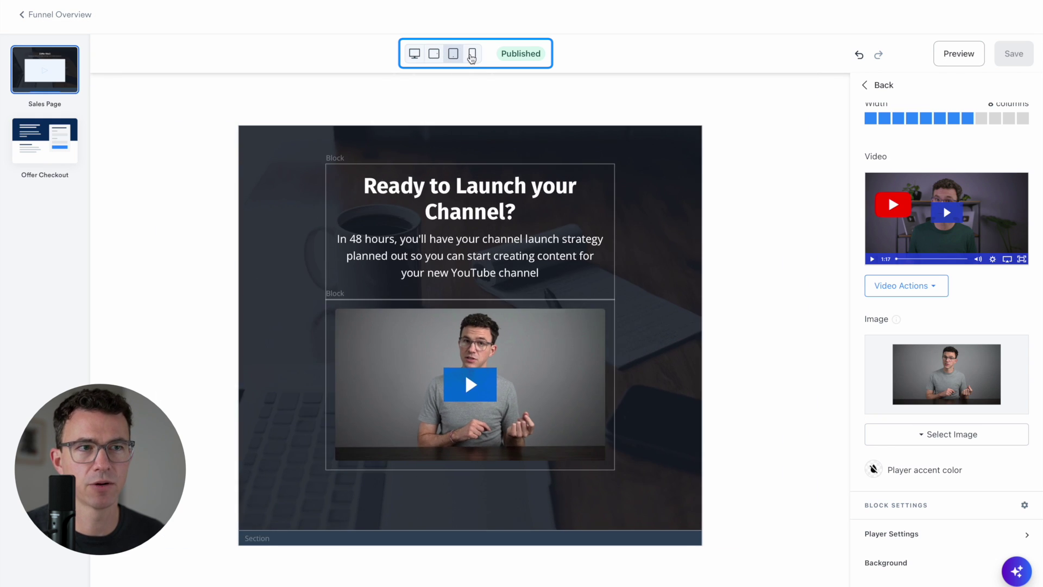
{"action": "left_click", "coordinate": [473, 56]}
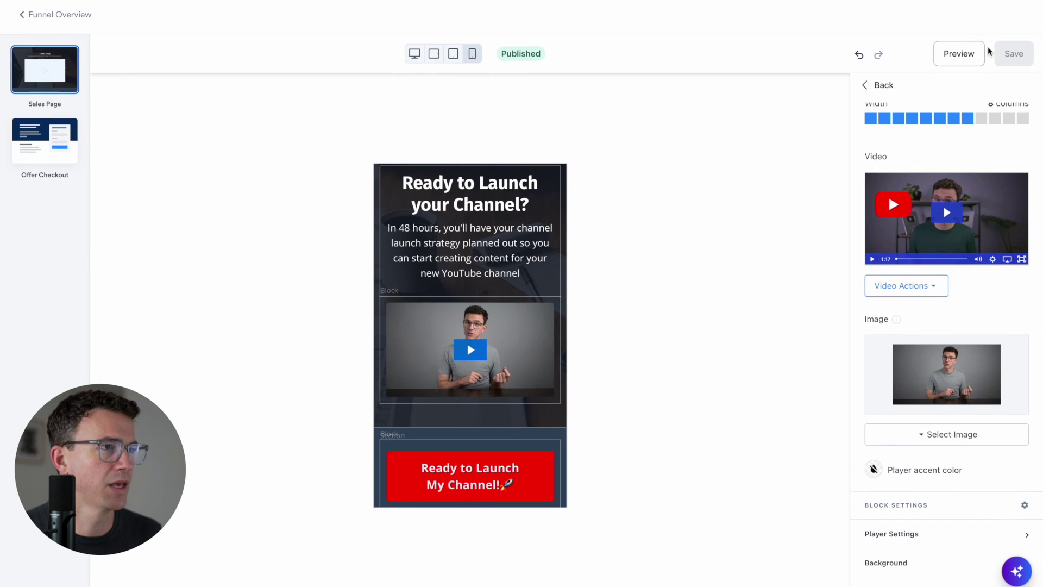
{"action": "left_click", "coordinate": [414, 53]}
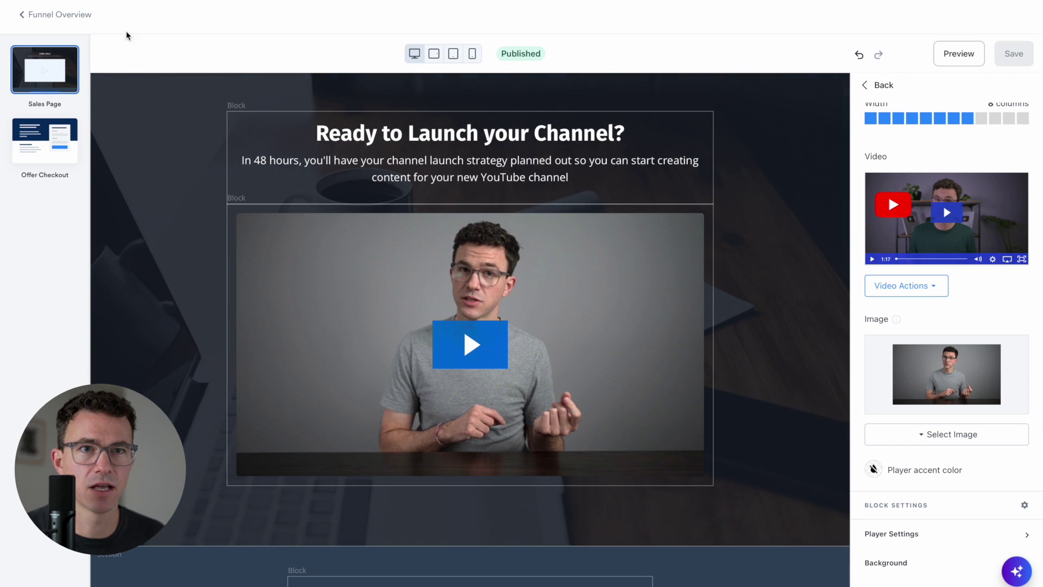
From the funnel overview, open the Offer Checkout step's offer settings and review its product access
{"action": "left_click", "coordinate": [60, 16]}
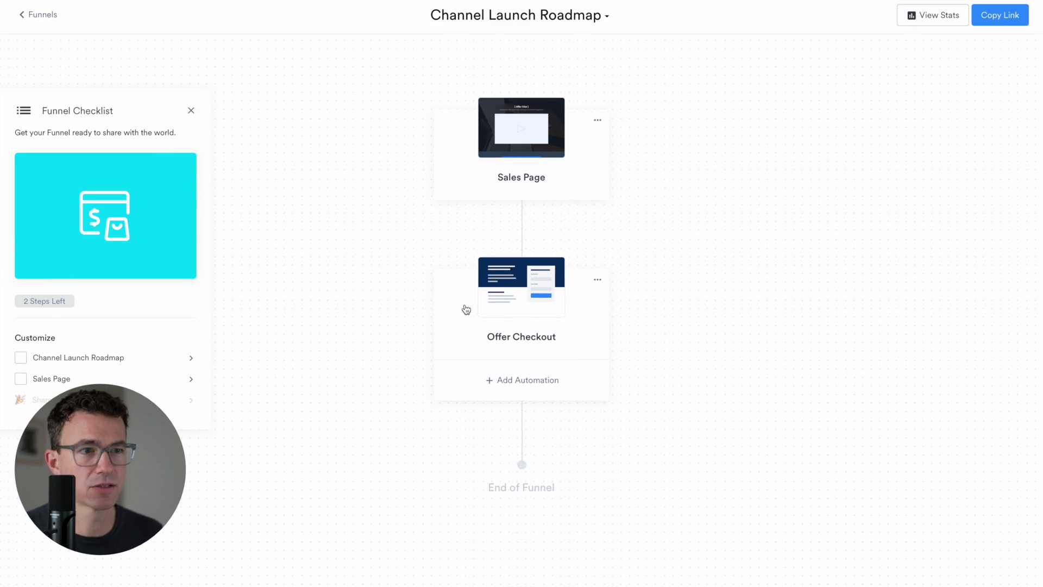
{"action": "left_click", "coordinate": [520, 316]}
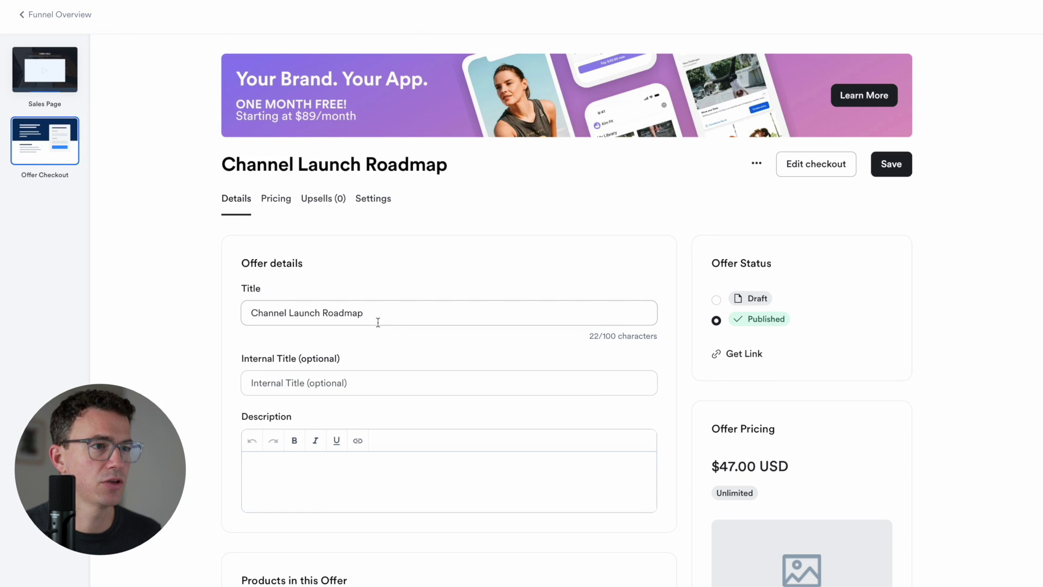
{"action": "scroll", "coordinate": [429, 322], "scroll_direction": "down", "scroll_amount": 4}
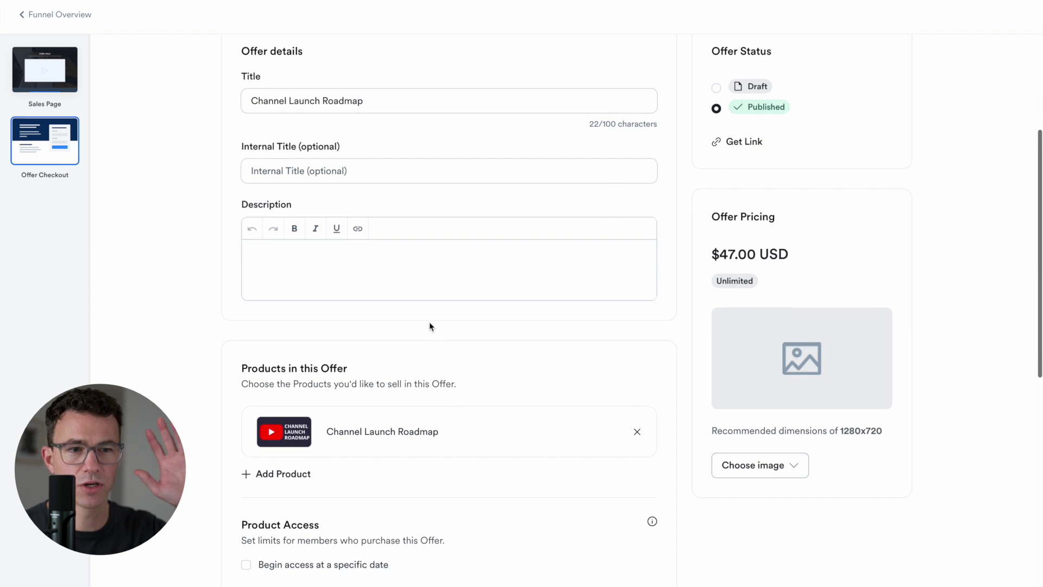
{"action": "scroll", "coordinate": [429, 326], "scroll_direction": "up", "scroll_amount": 4}
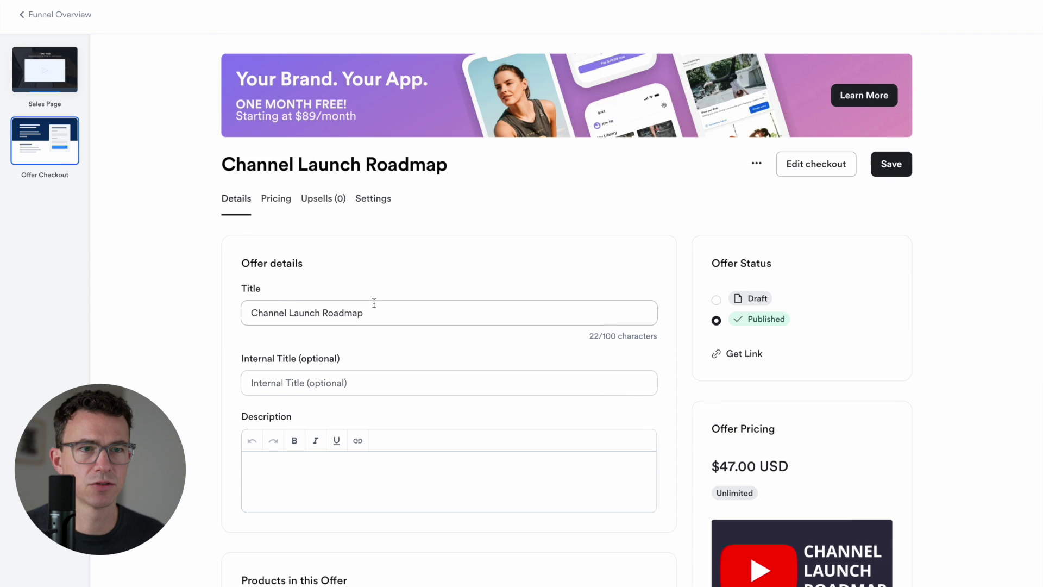
{"action": "scroll", "coordinate": [503, 458], "scroll_direction": "down", "scroll_amount": 5}
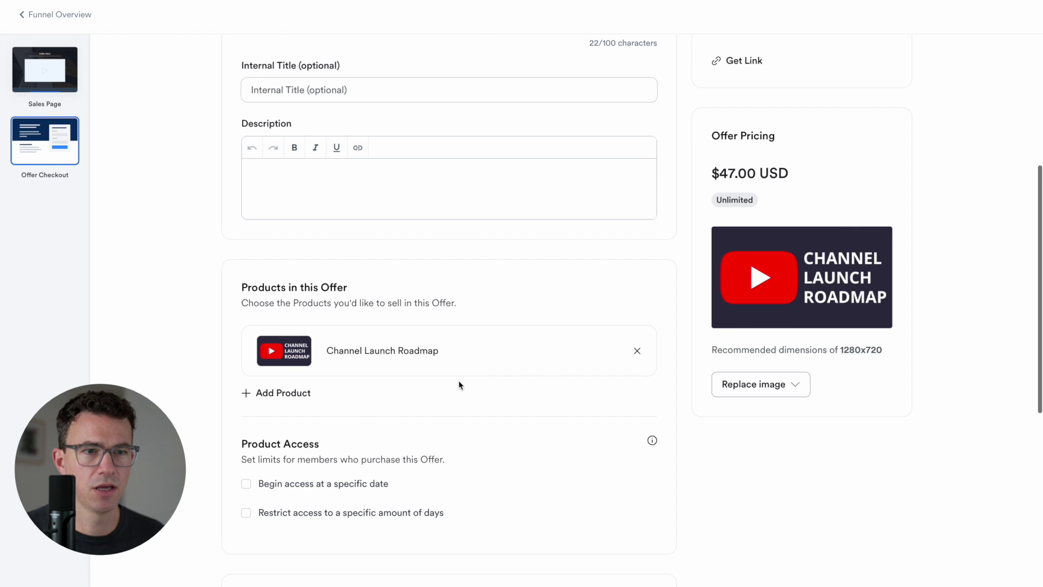
{"action": "scroll", "coordinate": [481, 401], "scroll_direction": "down", "scroll_amount": 2}
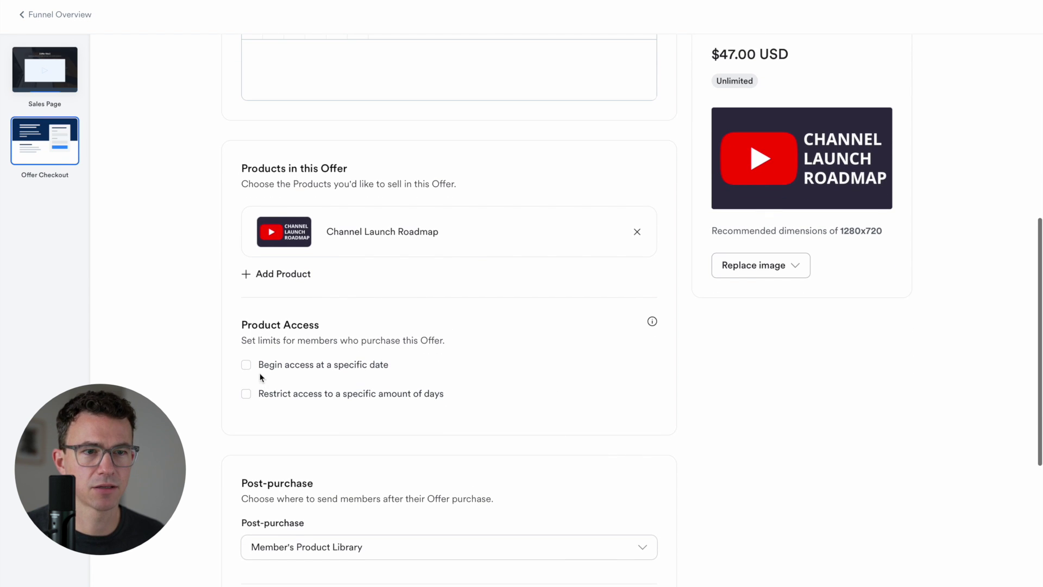
{"action": "left_click", "coordinate": [309, 376]}
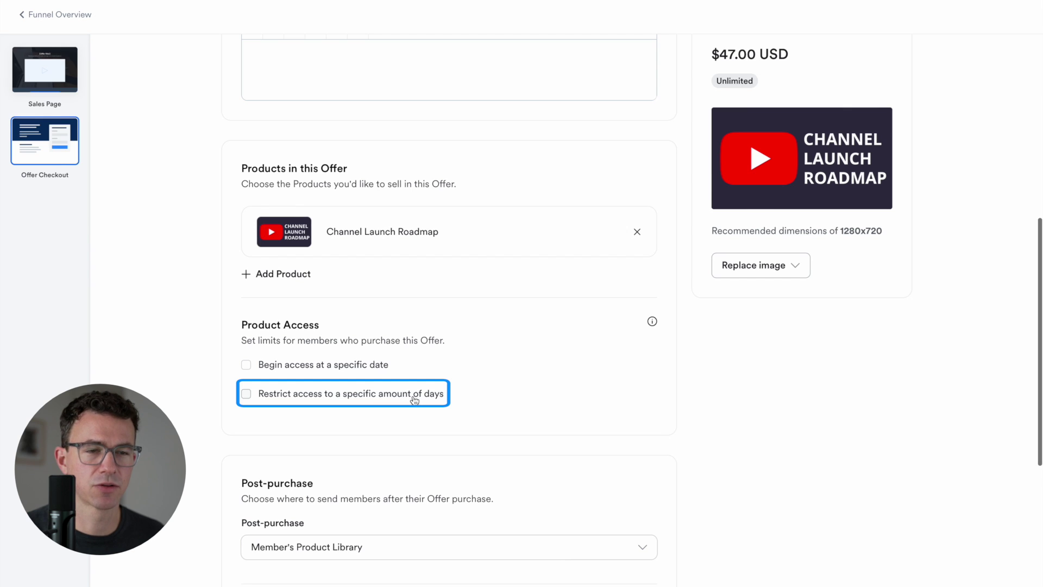
{"action": "scroll", "coordinate": [482, 433], "scroll_direction": "down", "scroll_amount": 4}
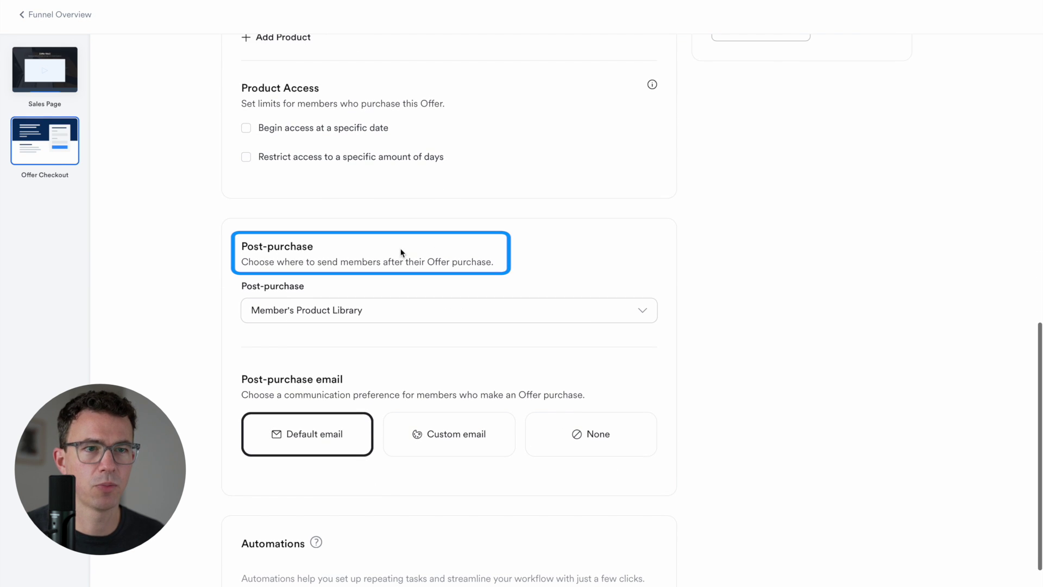
Keep Member's Product Library as the post-purchase destination and review the automations
{"action": "left_click", "coordinate": [378, 317]}
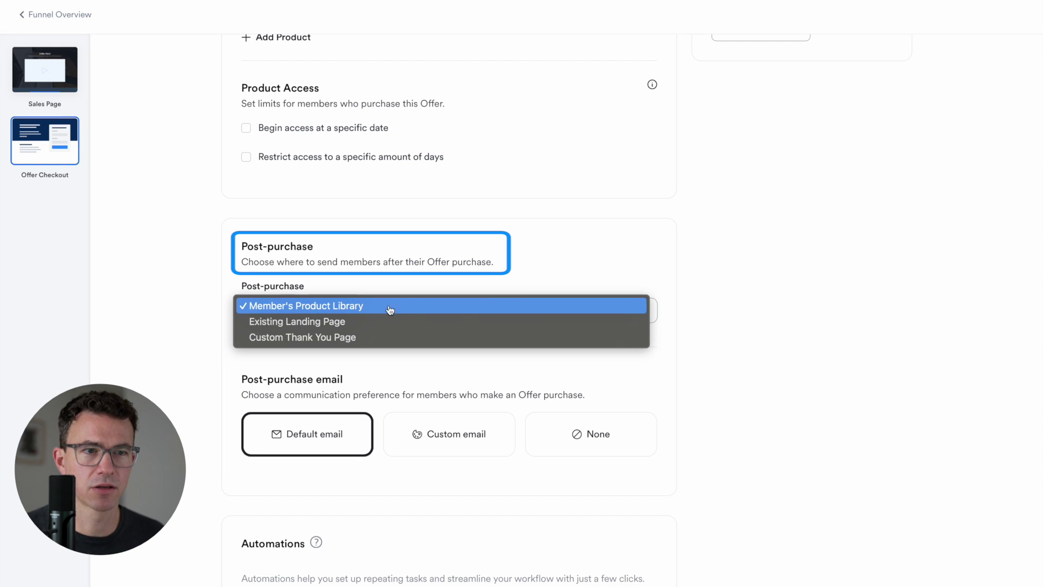
{"action": "left_click", "coordinate": [679, 323]}
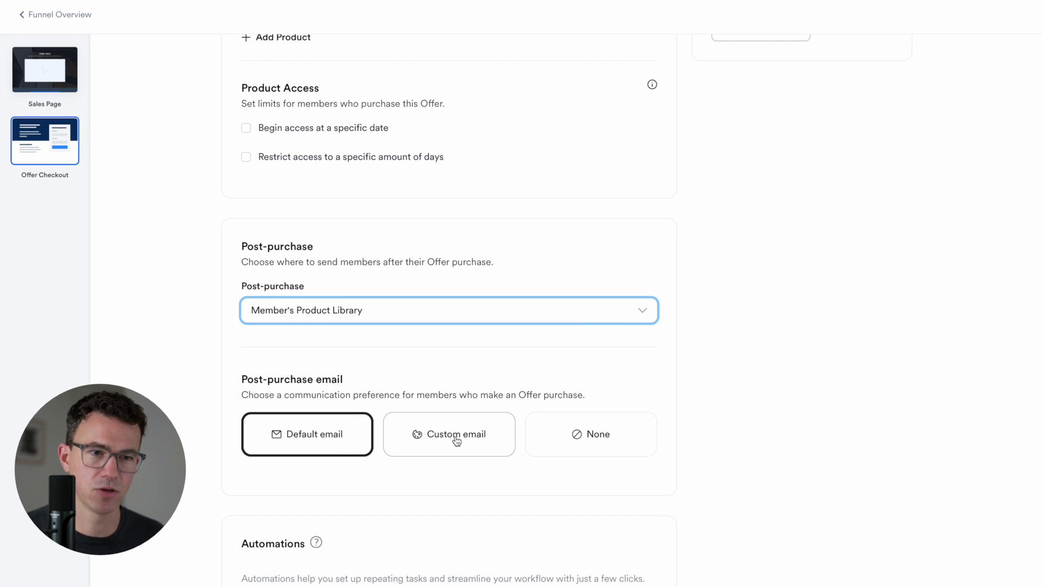
{"action": "scroll", "coordinate": [456, 439], "scroll_direction": "down", "scroll_amount": 1}
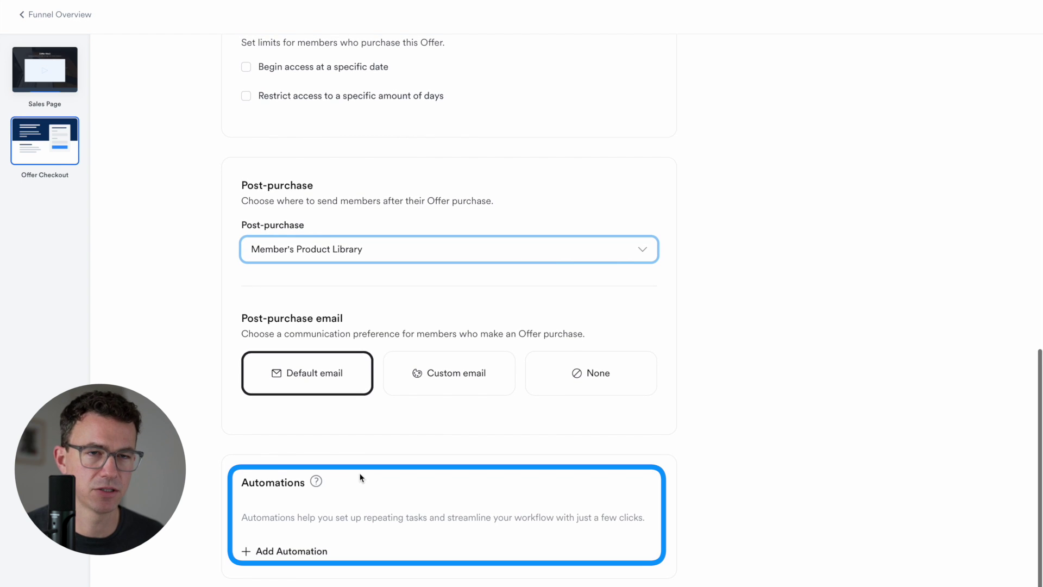
{"action": "scroll", "coordinate": [360, 477], "scroll_direction": "up", "scroll_amount": 15}
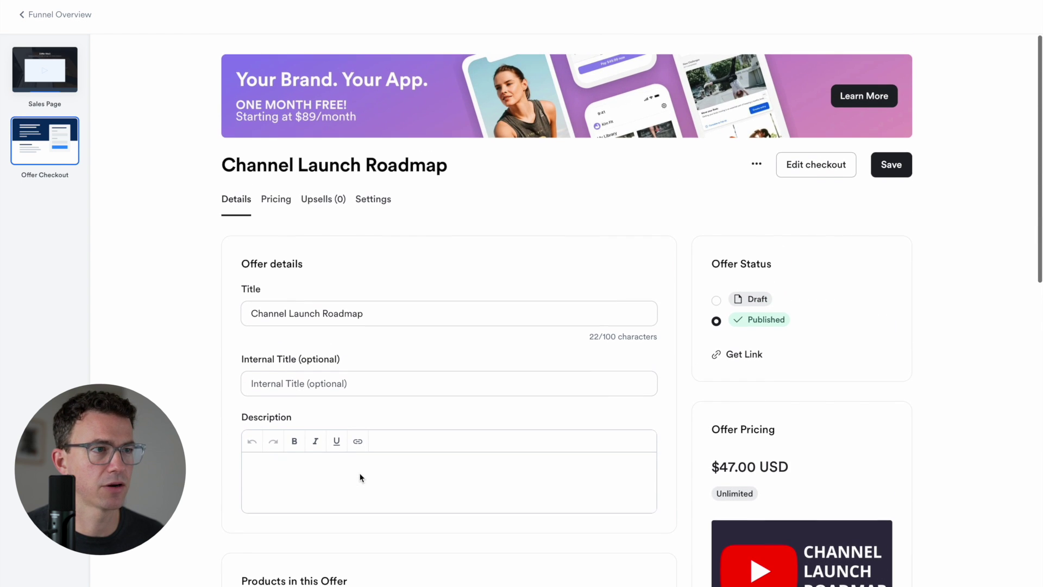
{"action": "left_click", "coordinate": [803, 166]}
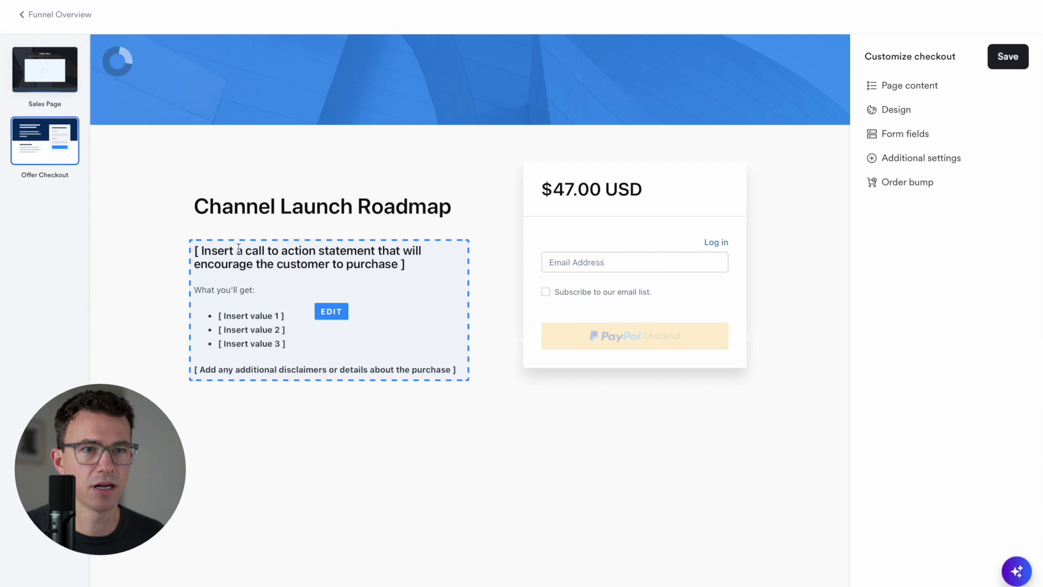
Paste the What you'll get list (Choose niche, Create channel, Infinite video ideas) into the checkout description and save
{"action": "left_click", "coordinate": [332, 312]}
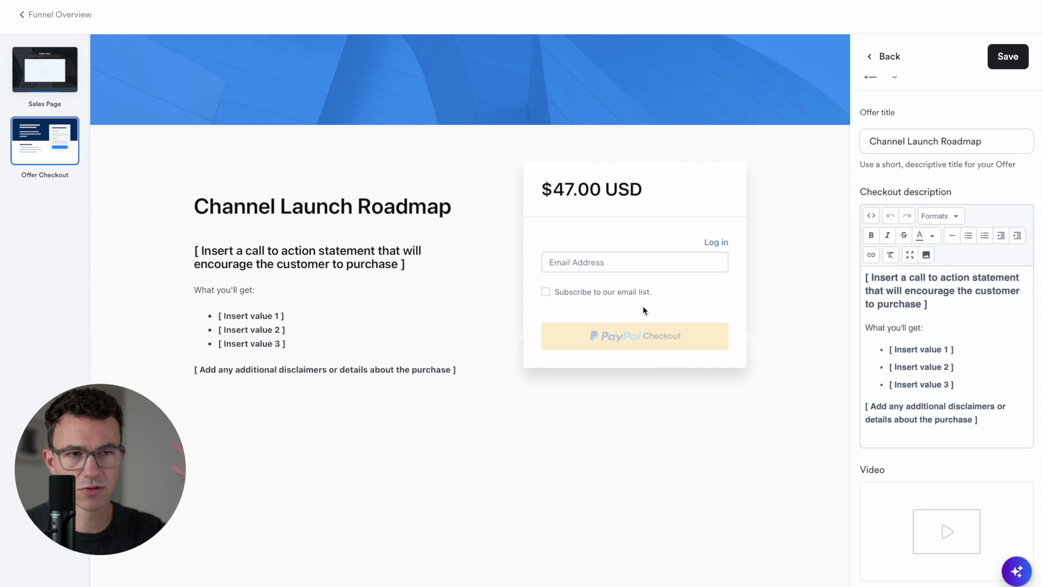
{"action": "left_click", "coordinate": [867, 283]}
{"action": "key", "text": "ctrl+a"}
{"action": "type", "text": "What you'll get: Choose niche Create channel Infinite video ideas Let's launch your channel together."}
{"action": "scroll", "coordinate": [919, 311], "scroll_direction": "down", "scroll_amount": 7}
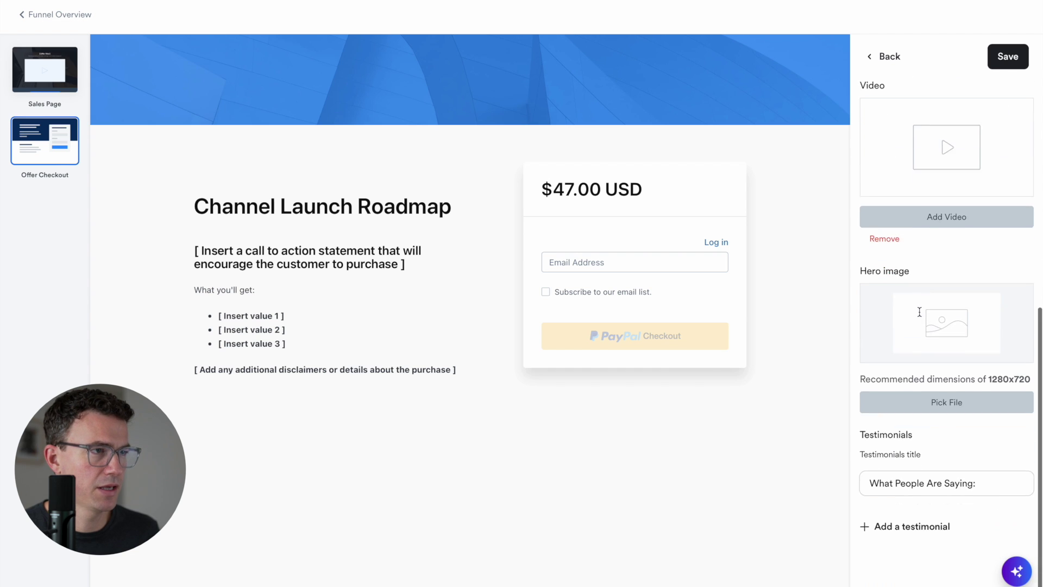
{"action": "scroll", "coordinate": [919, 311], "scroll_direction": "up", "scroll_amount": 7}
{"action": "left_click", "coordinate": [1008, 60]}
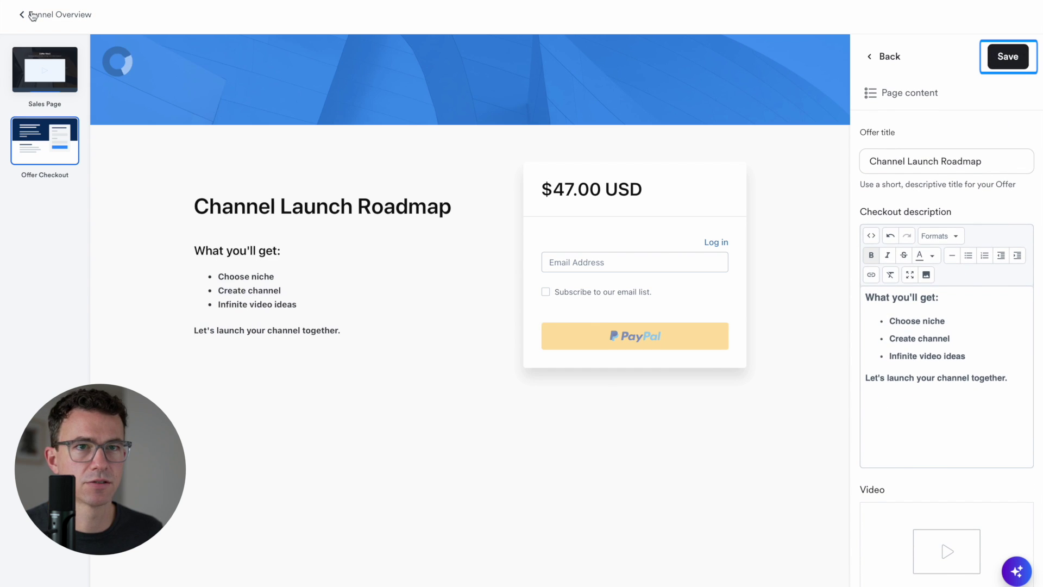